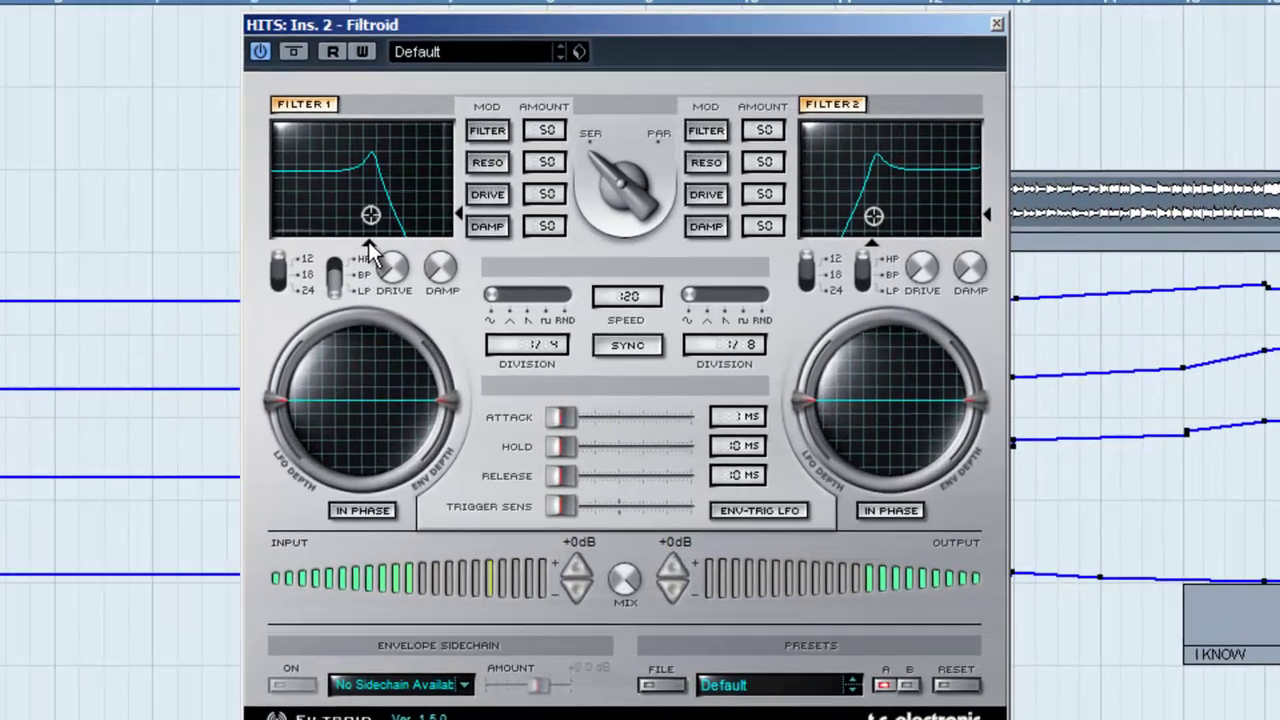
Sweep Filter 1's cutoff down and back up in the HITS track's Filtroid plug-in during playback, and close the plug-in
left_click_drag(368, 248, 328, 248)
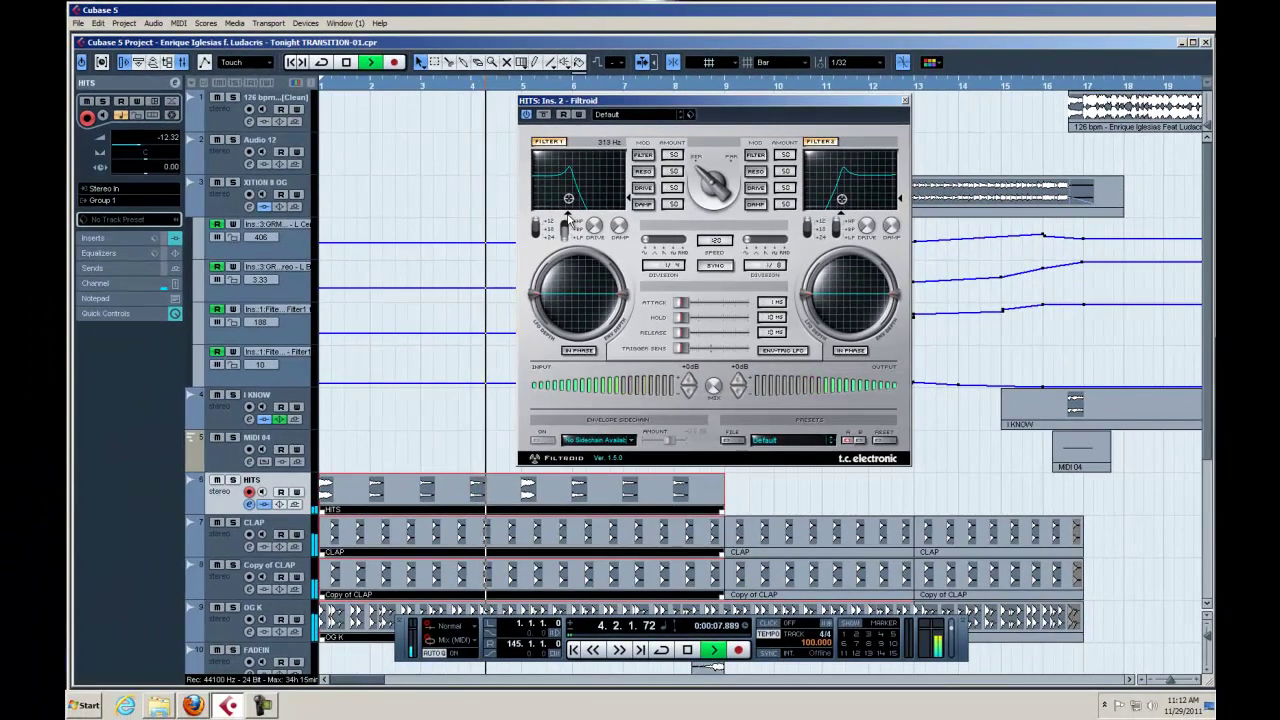
left_click_drag(568, 214, 577, 214)
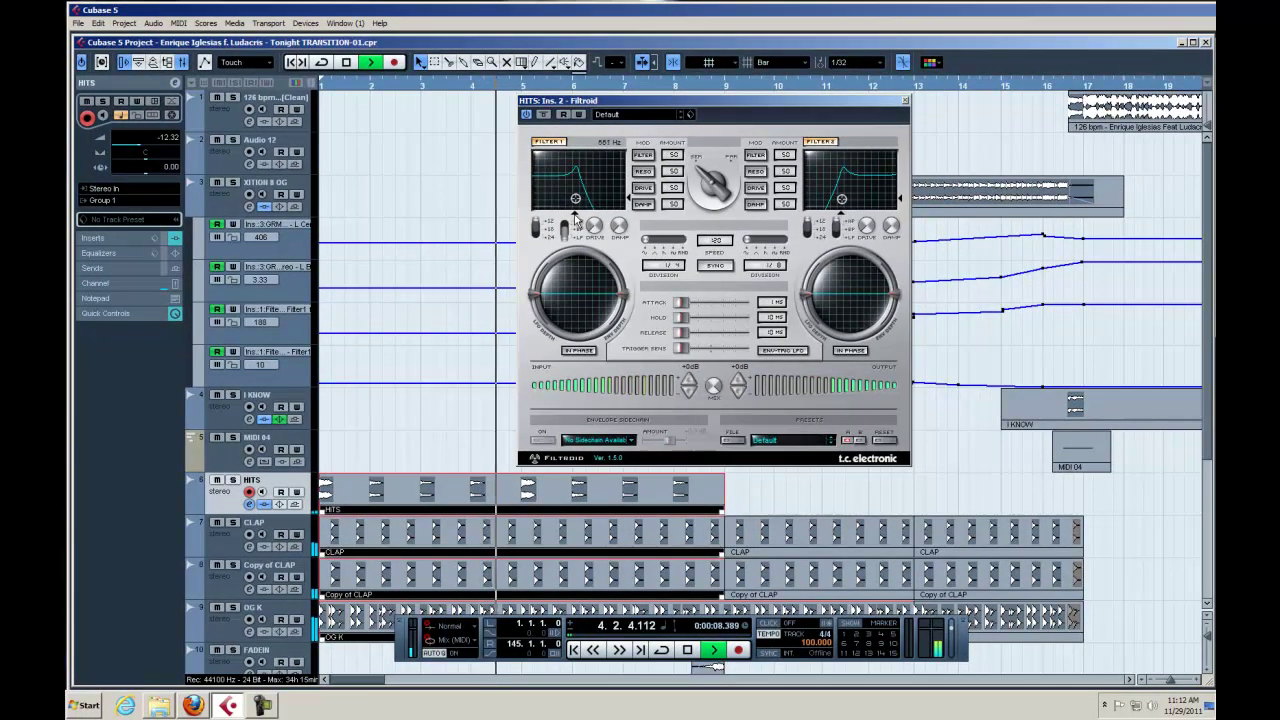
left_click(905, 100)
View the HITS part in the Audio Part Editor with reduced track heights during playback, and close the editor
double_click(540, 487)
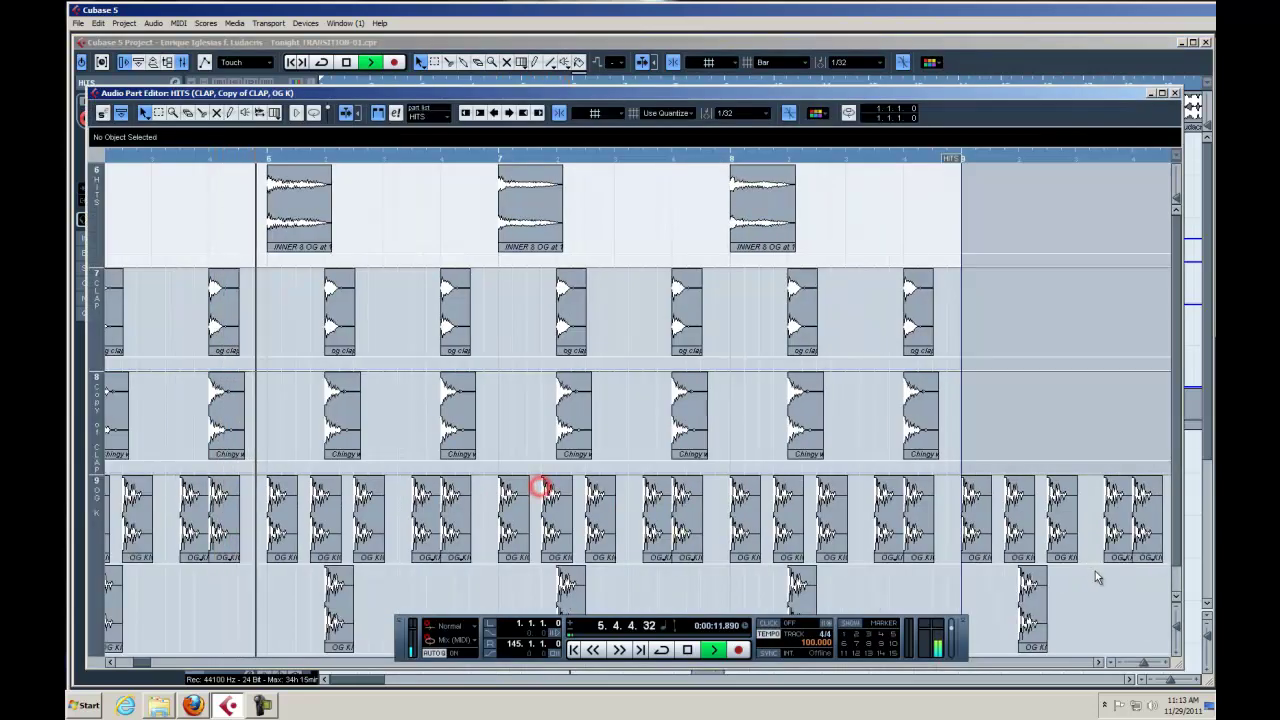
left_click(1176, 627)
left_click(1176, 627)
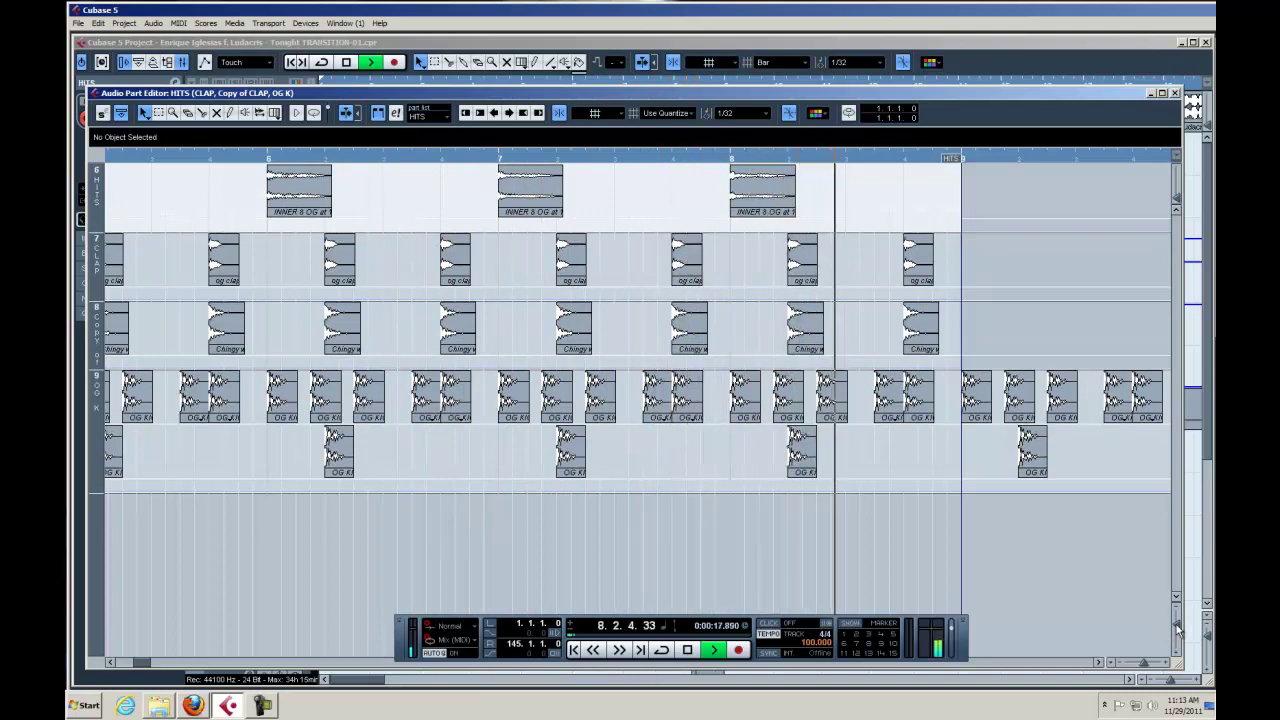
key("Return")
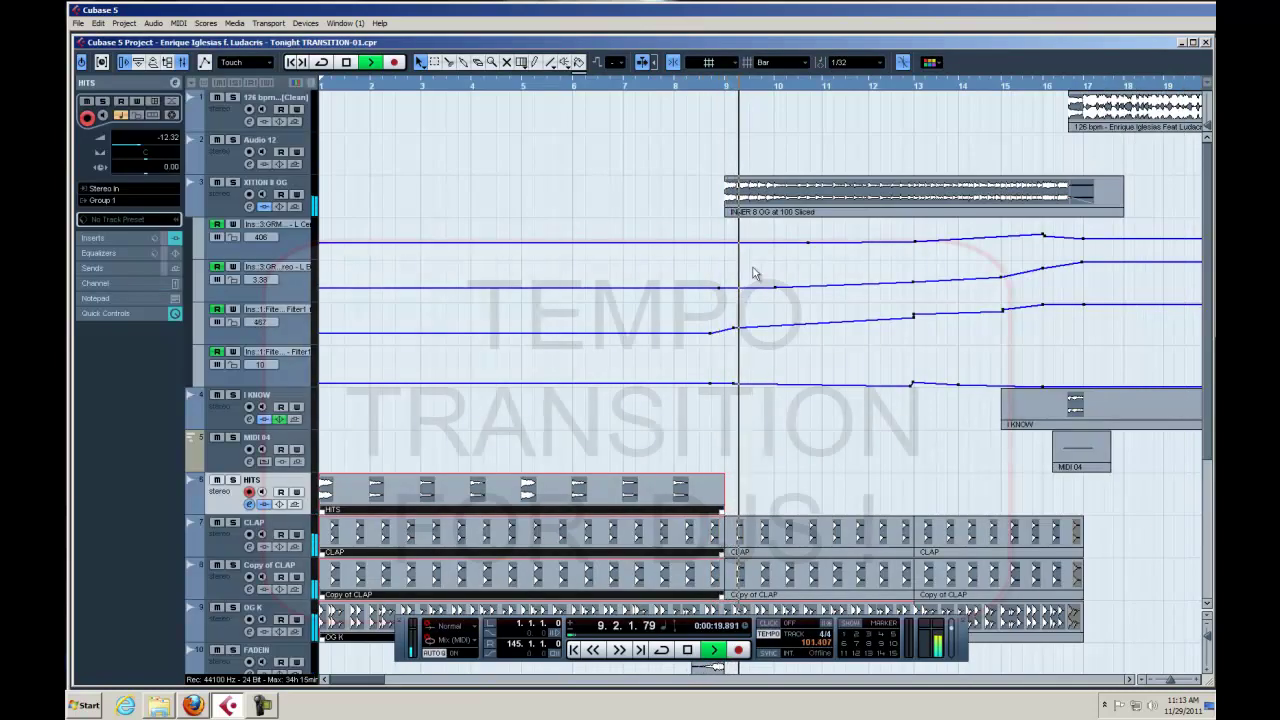
Follow the INNER 8 OG at 100 Sliced part during playback, stop it, and close the editor, FilterVST and GRM BandPass windows
double_click(756, 189)
left_click(1176, 627)
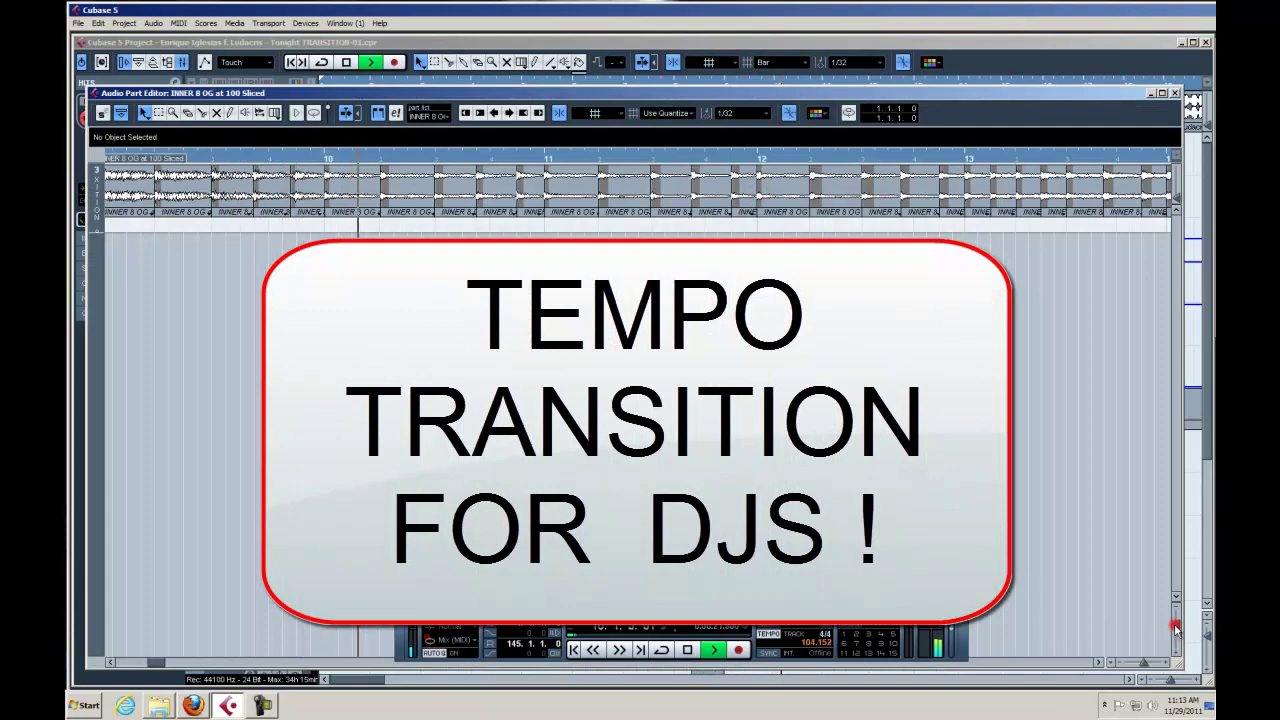
left_click_drag(1175, 626, 1176, 629)
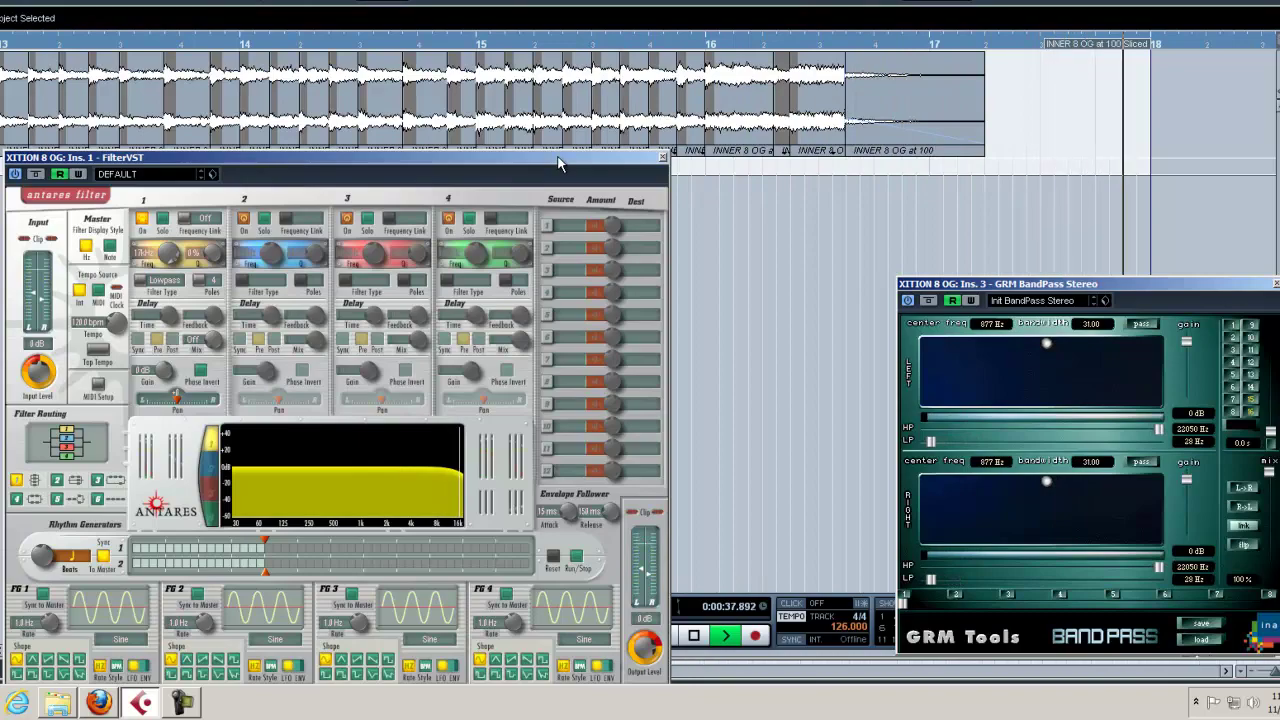
key("space")
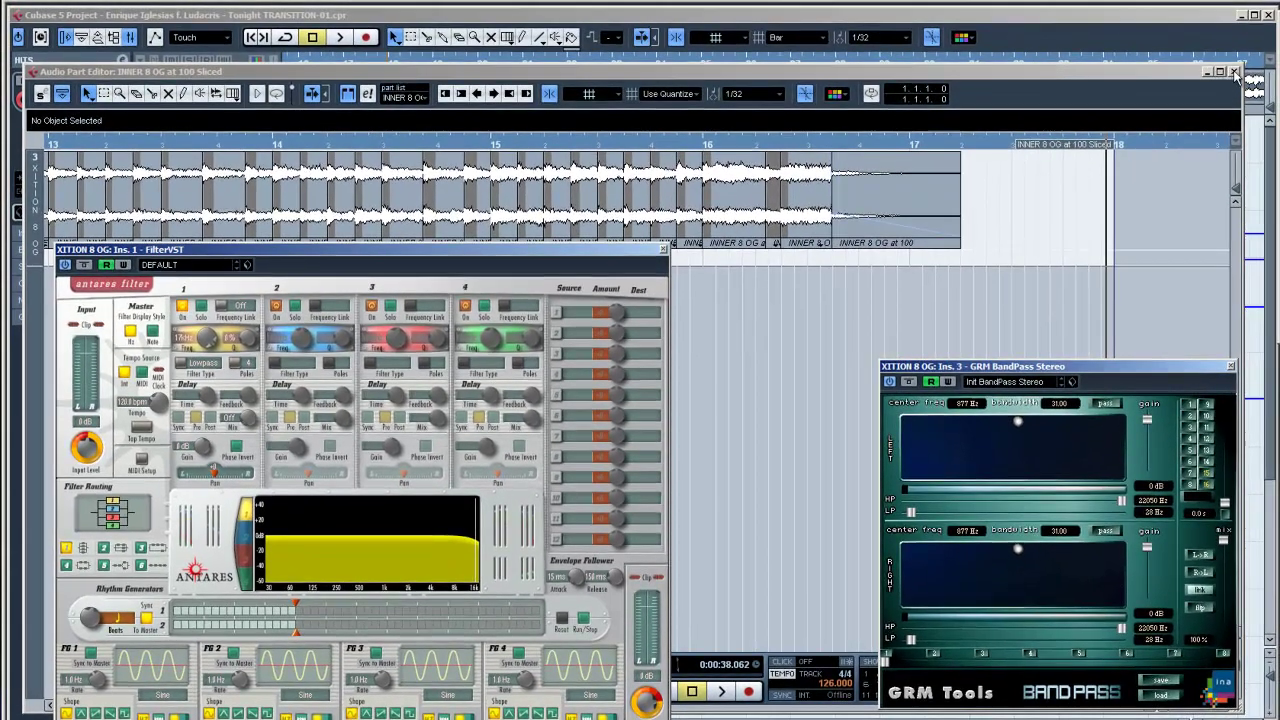
left_click(1235, 69)
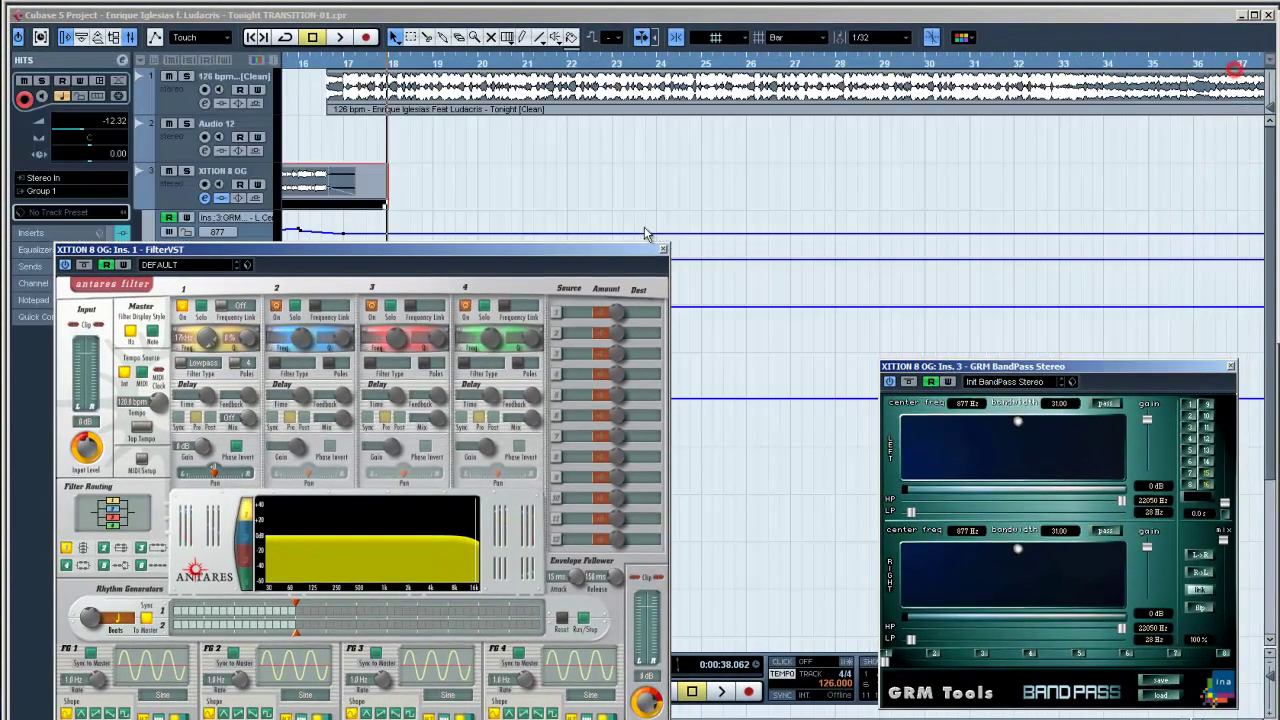
left_click(663, 251)
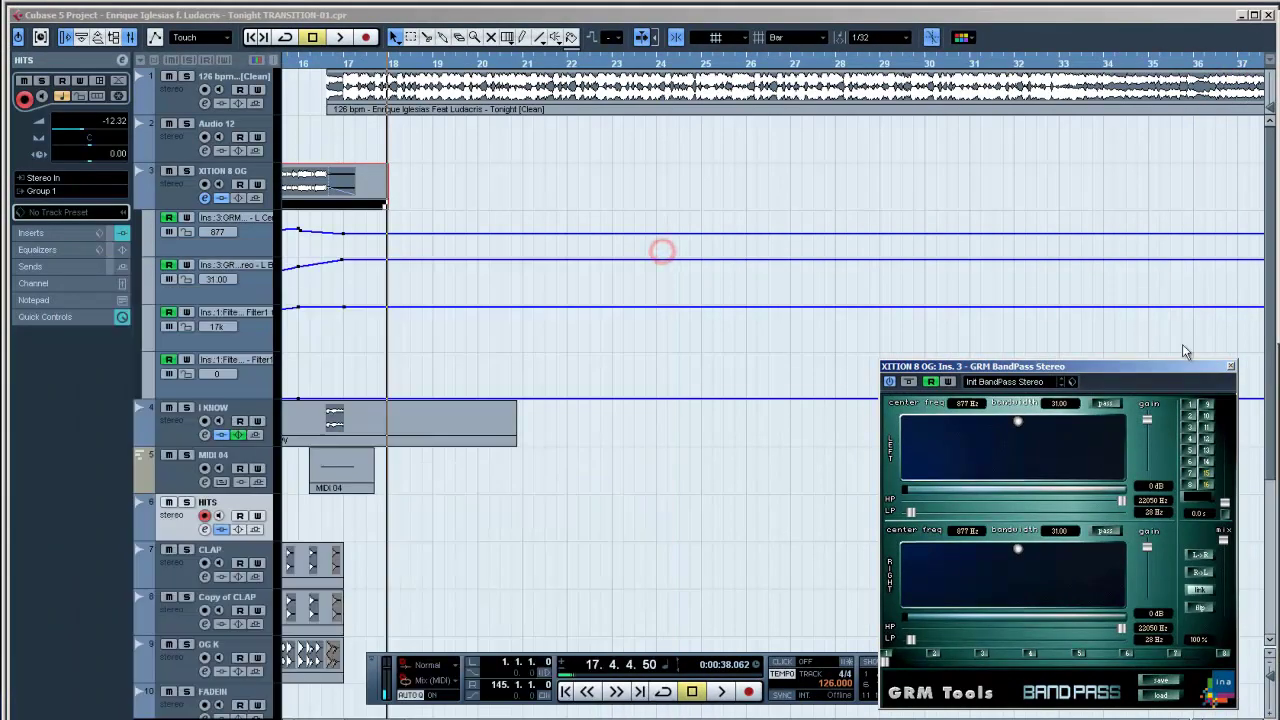
left_click(1230, 366)
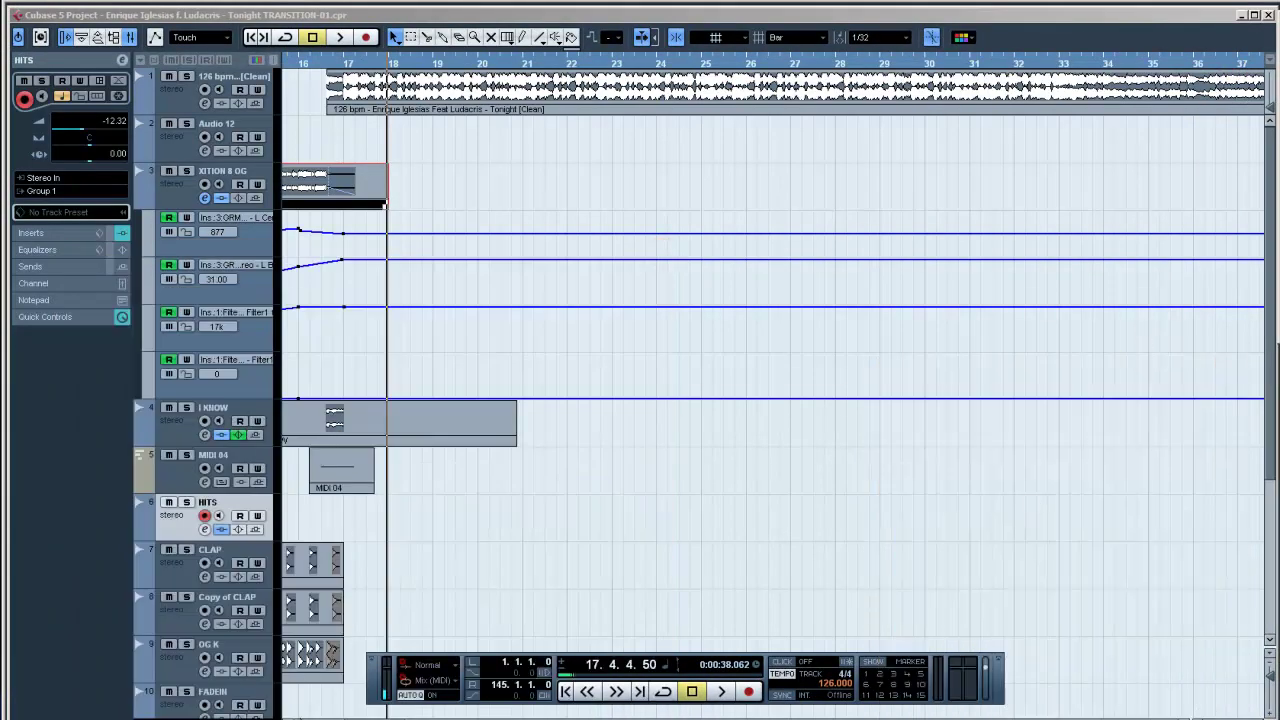
Return the playback position to the project start and open the Tempo Track Editor
left_click_drag(484, 717, 381, 717)
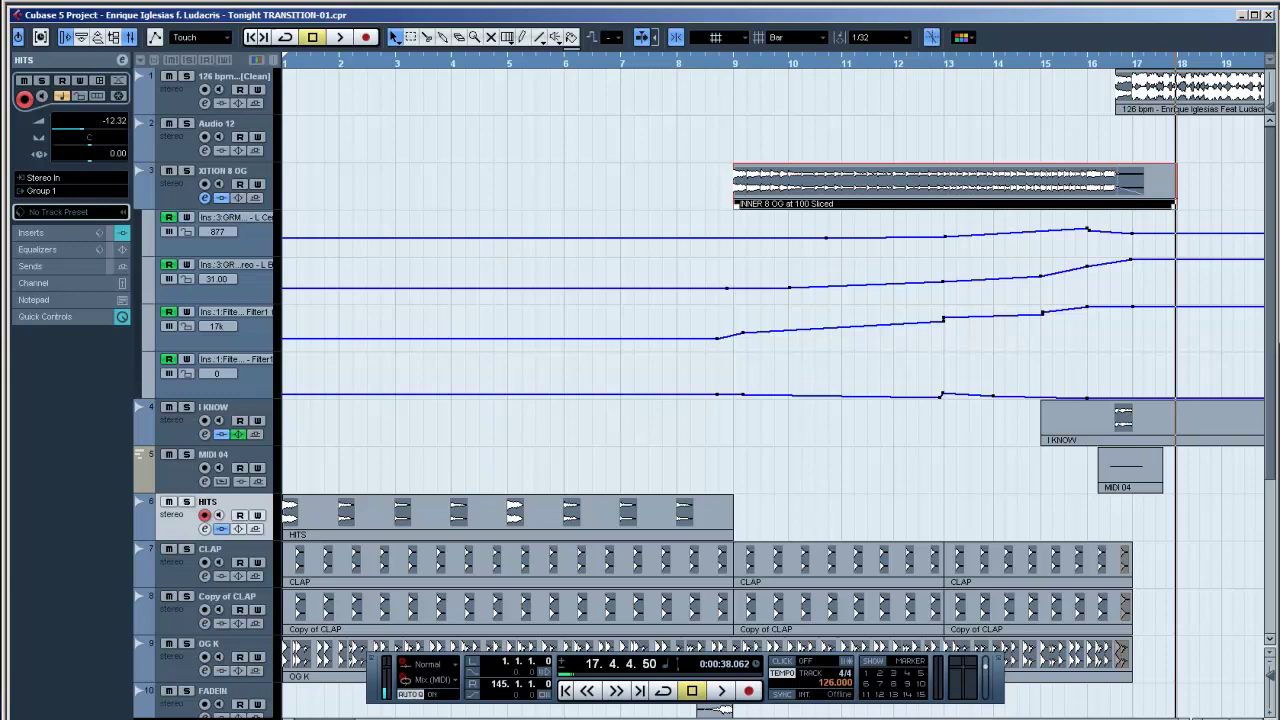
key("g")
key("g")
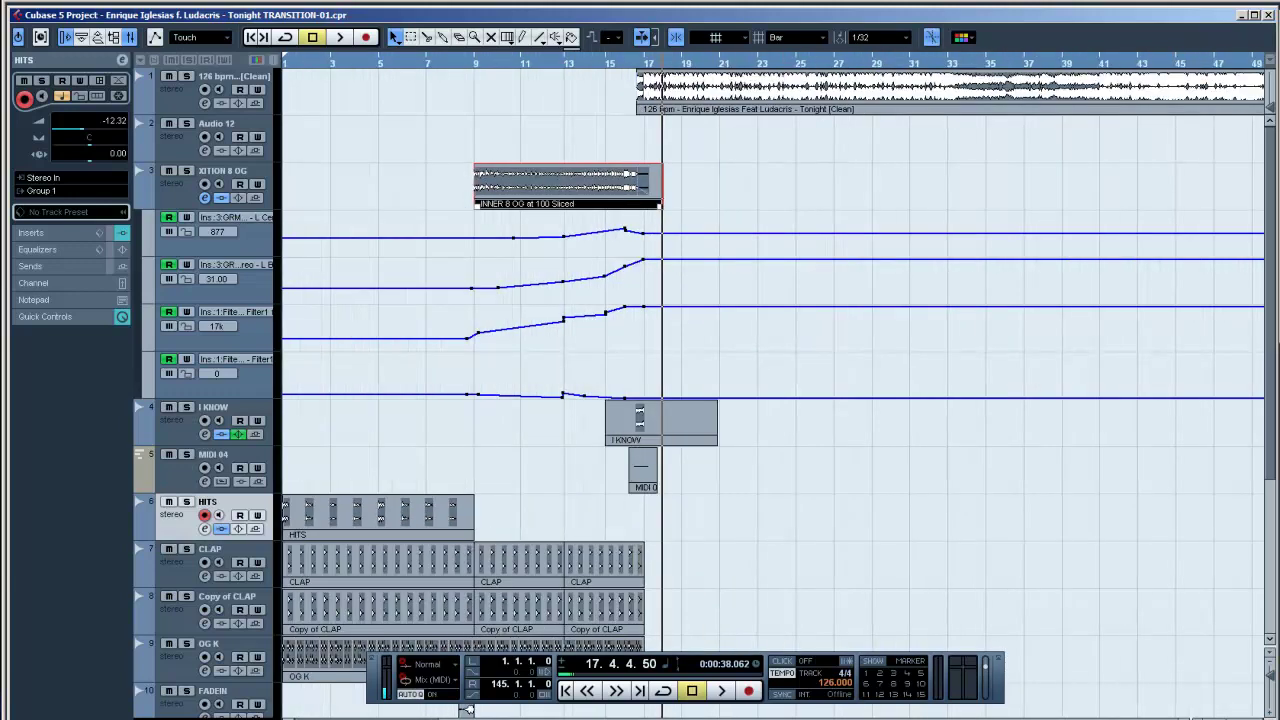
key("h")
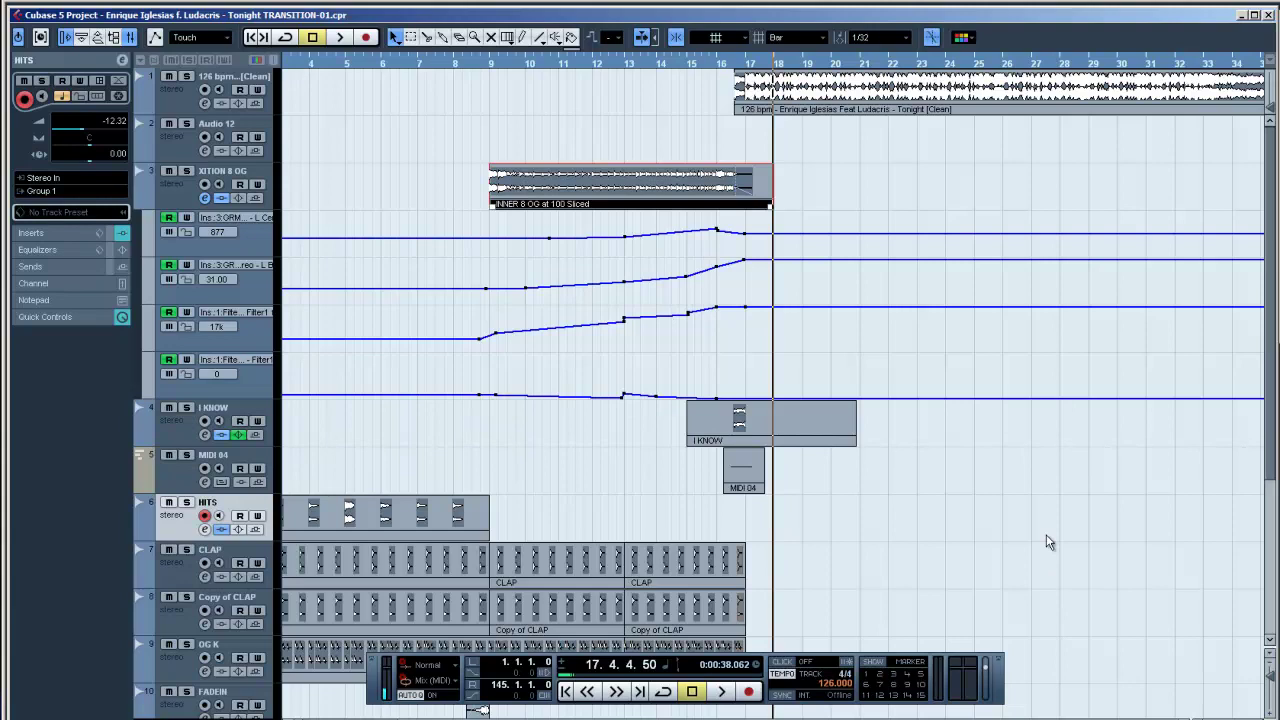
key("Home")
key("ctrl+t")
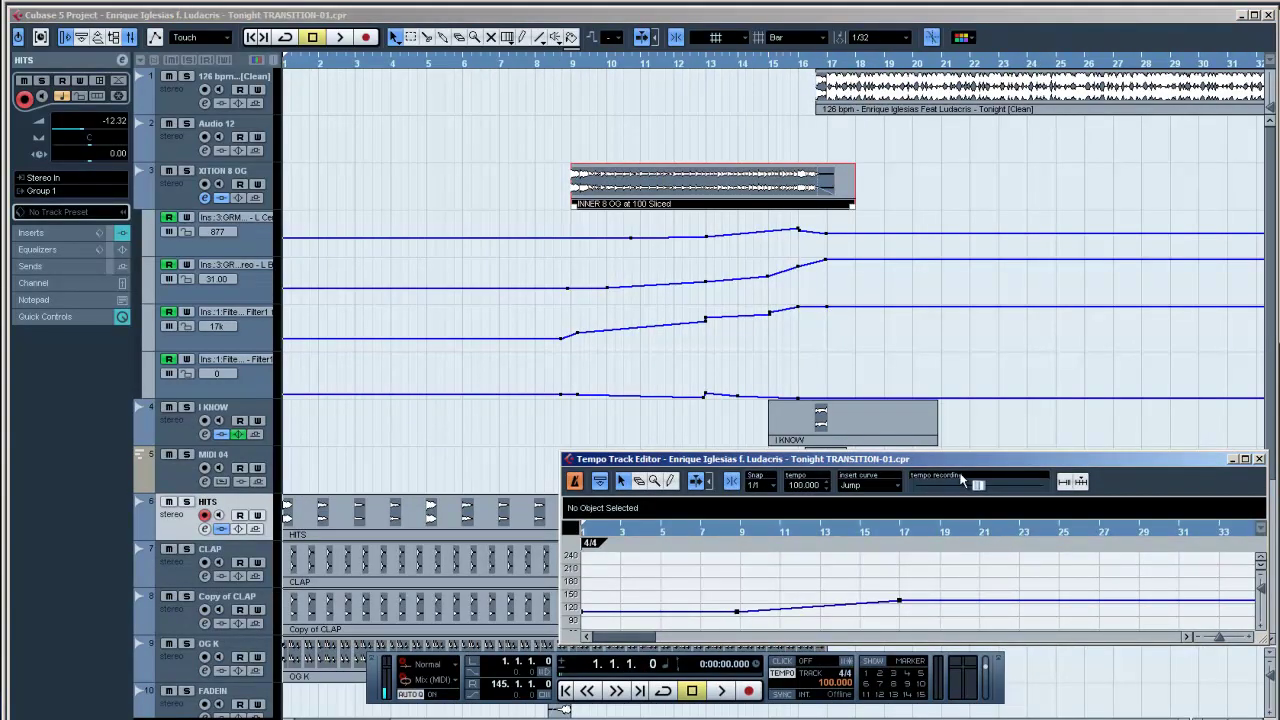
Reposition and enlarge the Tempo Track Editor over the arrangement, and move the Transport panel clear of its tempo curve
left_click_drag(955, 461, 817, 274)
left_click_drag(990, 686, 1013, 574)
left_click_drag(1131, 458, 1162, 566)
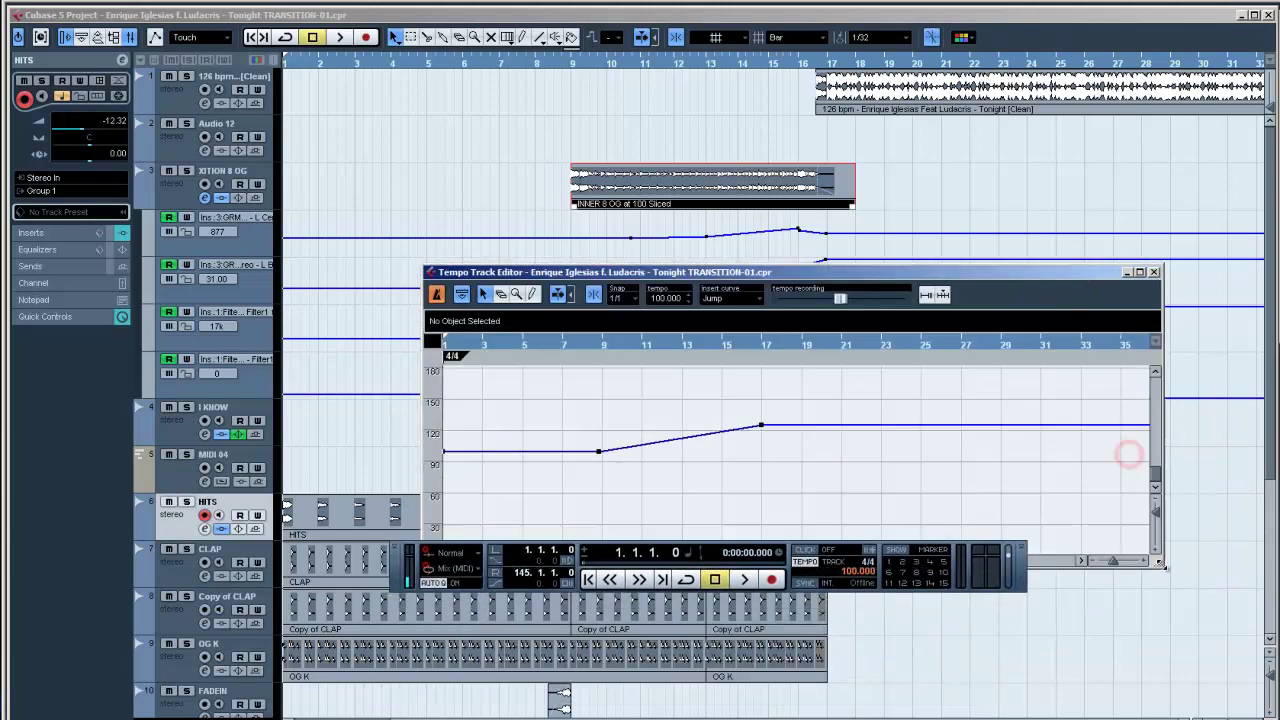
left_click_drag(1020, 573, 1067, 643)
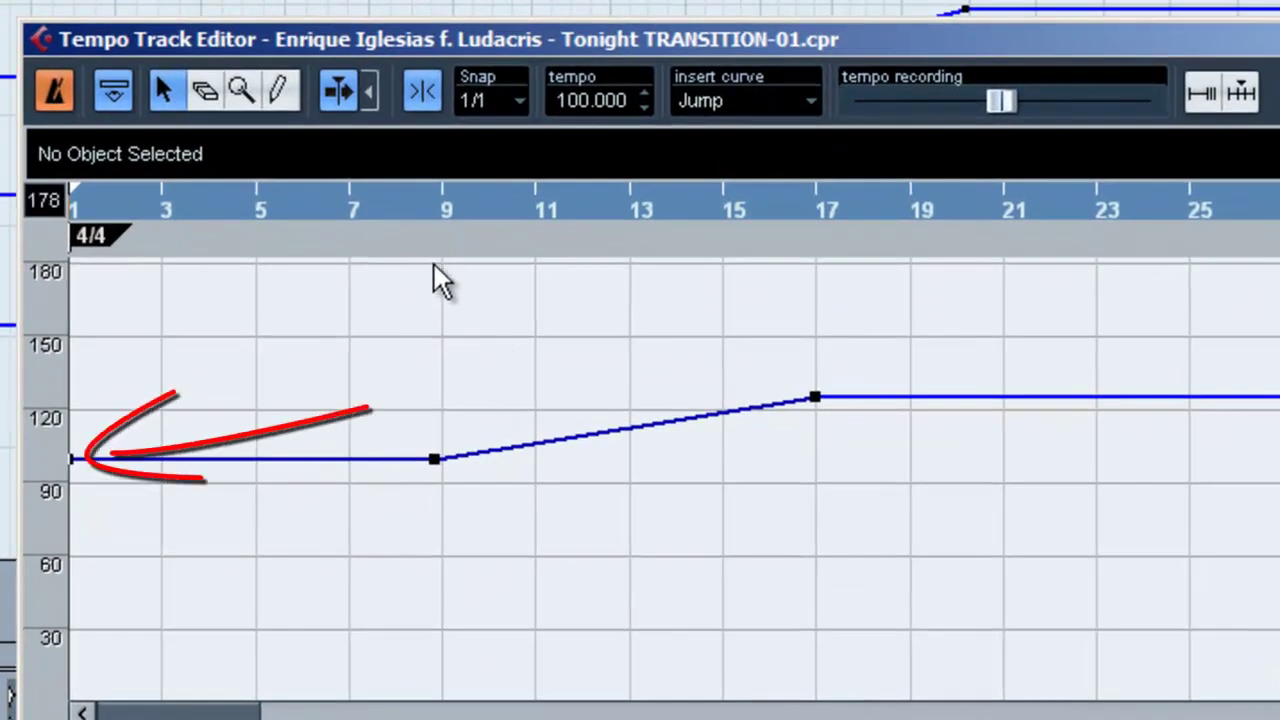
Examine the tempo ramp by placing the position cursor at about bar 9 and at bar 17, and close the editor
left_click(432, 209)
left_click(819, 205)
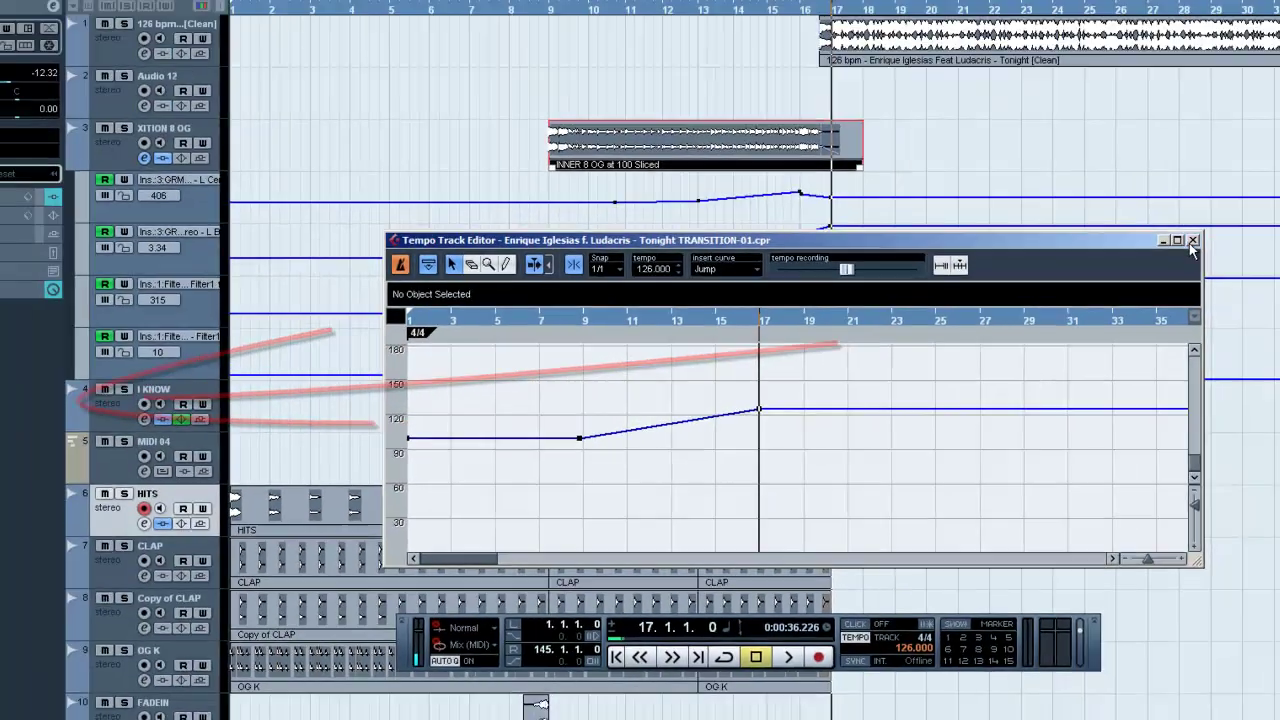
left_click(1192, 241)
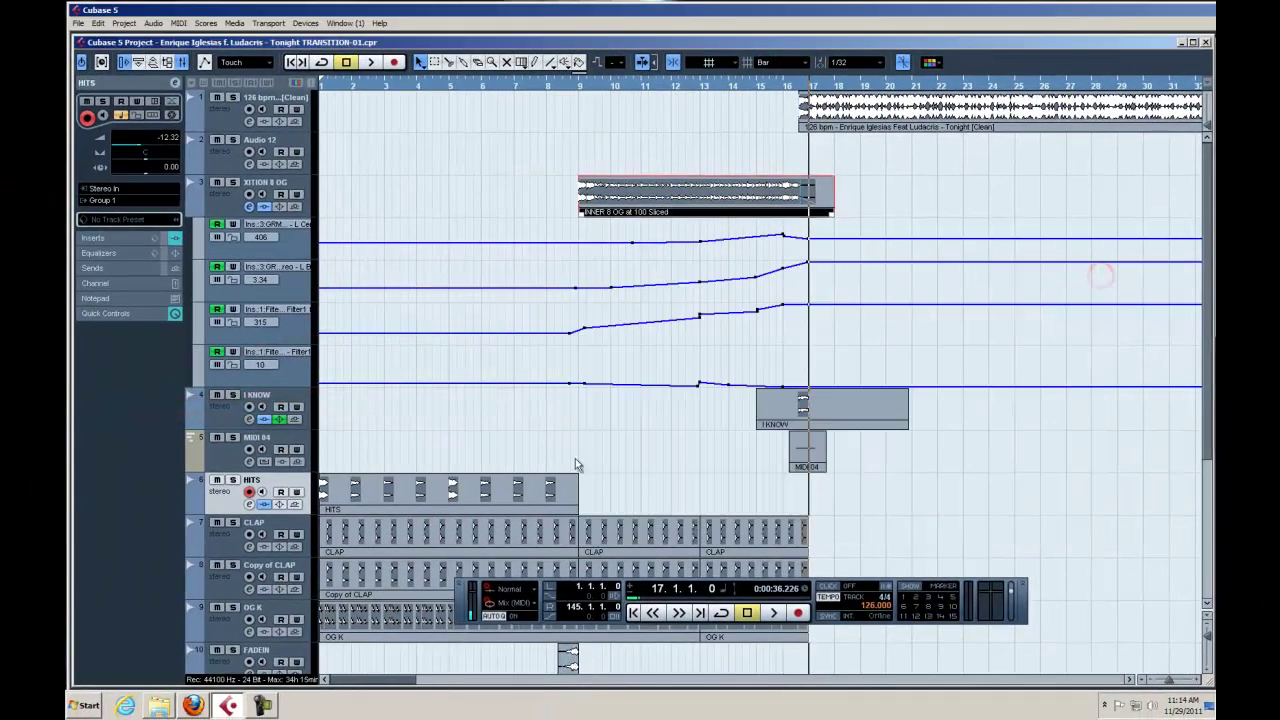
Inspect the start of the 126 bpm Enrique Iglesias part around bar 17 with enlarged waveforms, and close its editor
scroll(580, 445, "down", 3)
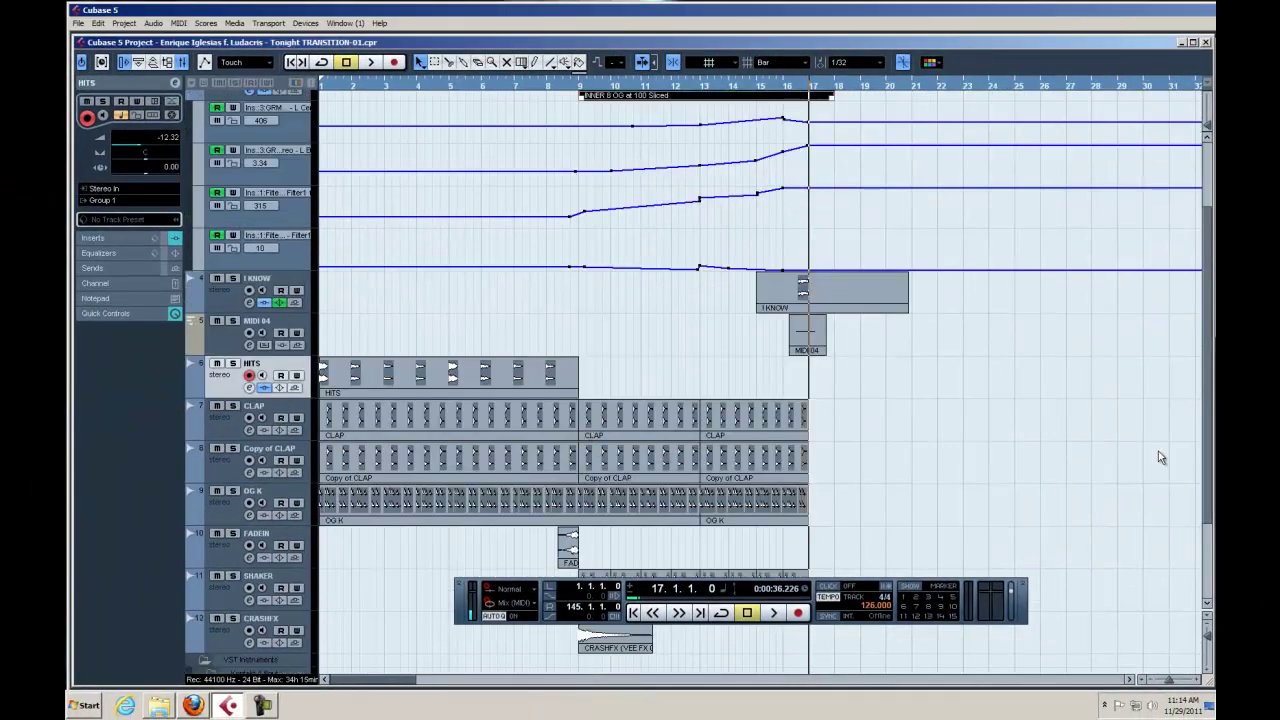
scroll(1029, 198, "up", 3)
double_click(981, 98)
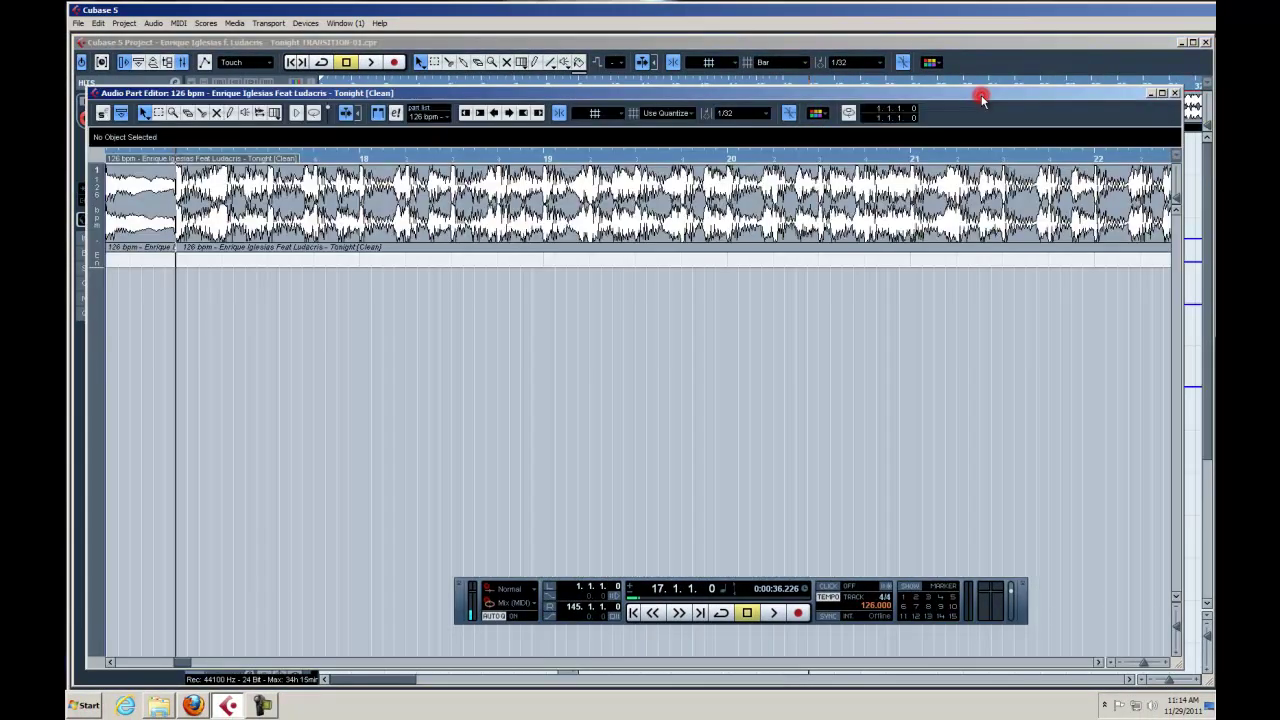
left_click_drag(1180, 638, 1146, 665)
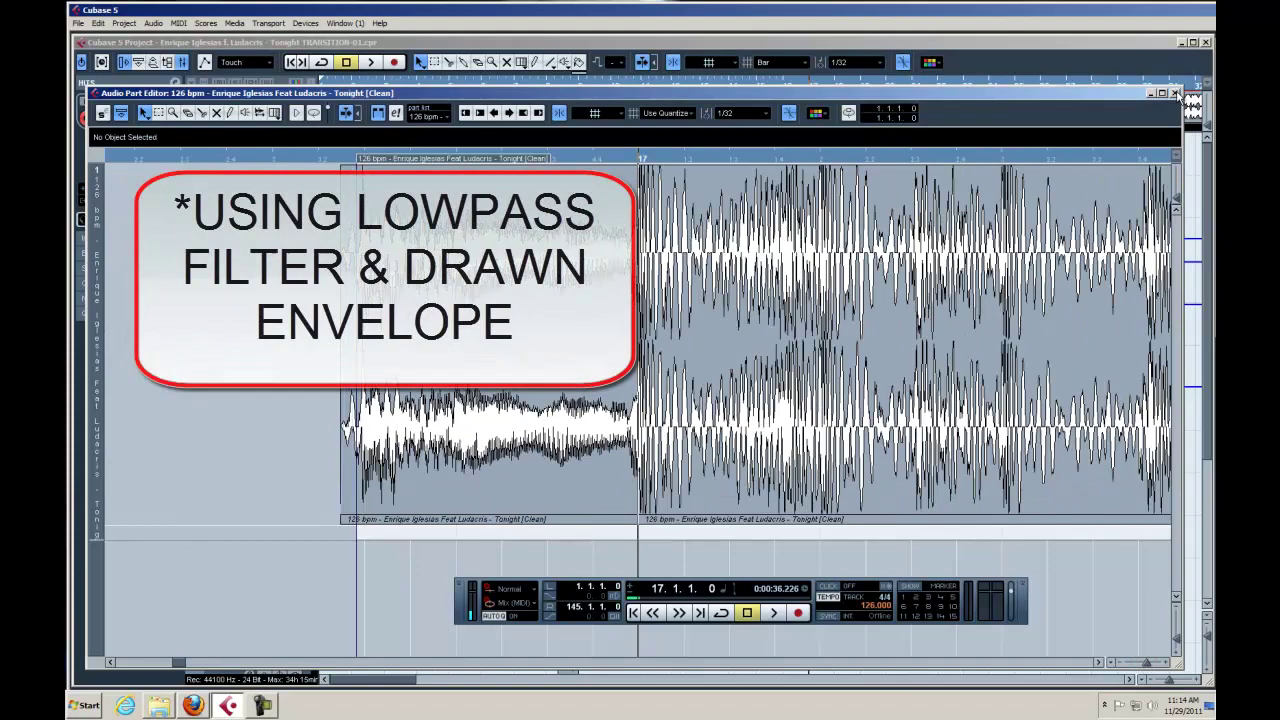
left_click(1175, 92)
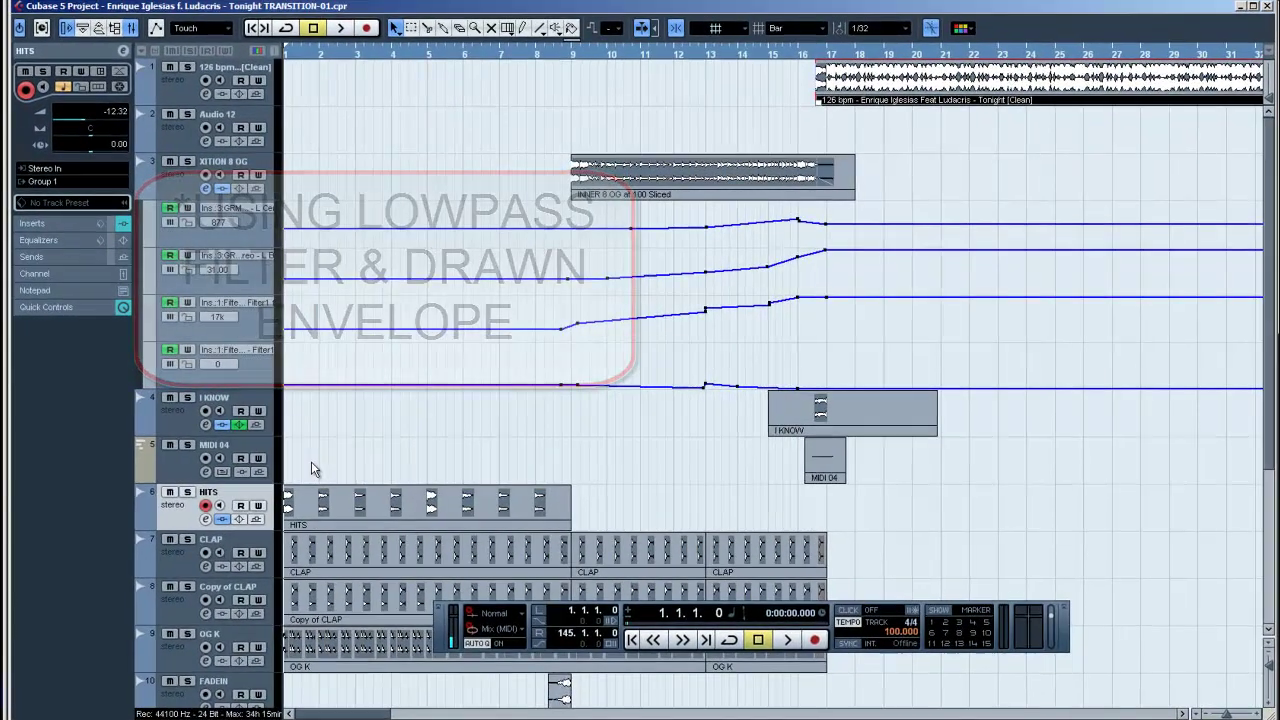
Open the HITS, CLAP, Copy of CLAP and OG K parts together, play their first bars, and close the editor
left_click_drag(343, 453, 352, 650)
double_click(352, 651)
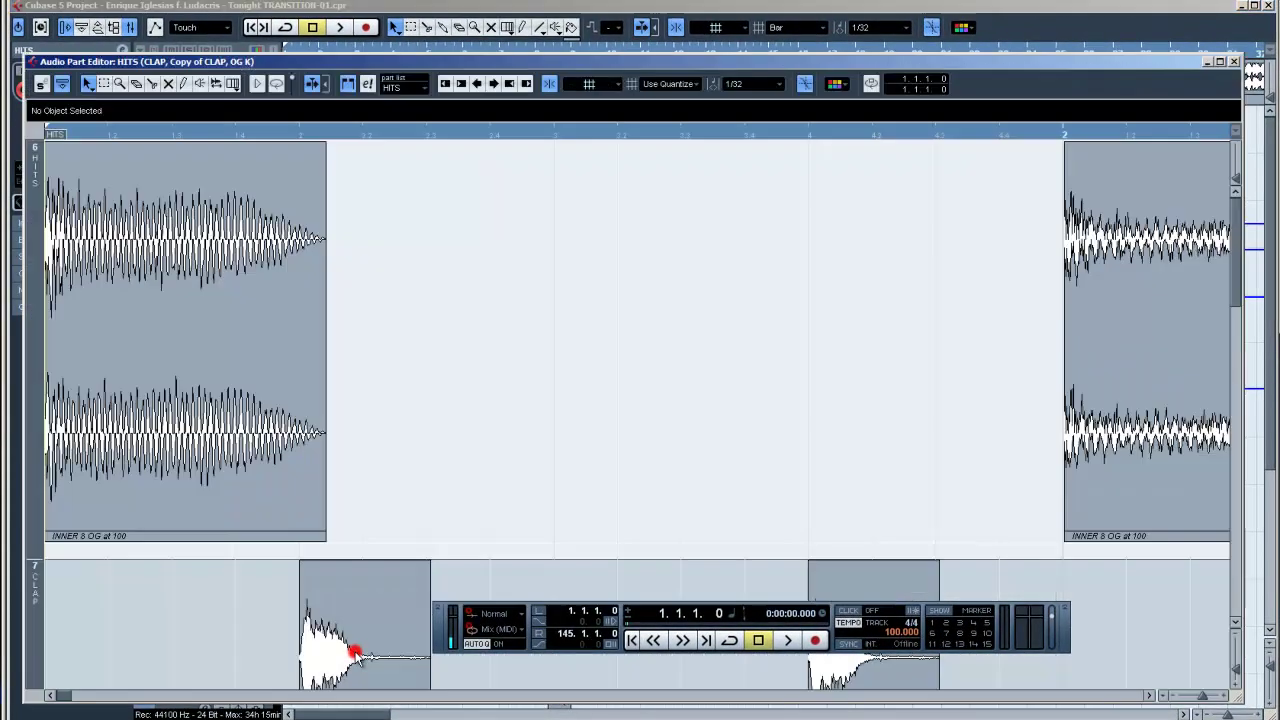
left_click_drag(1237, 675, 1240, 662)
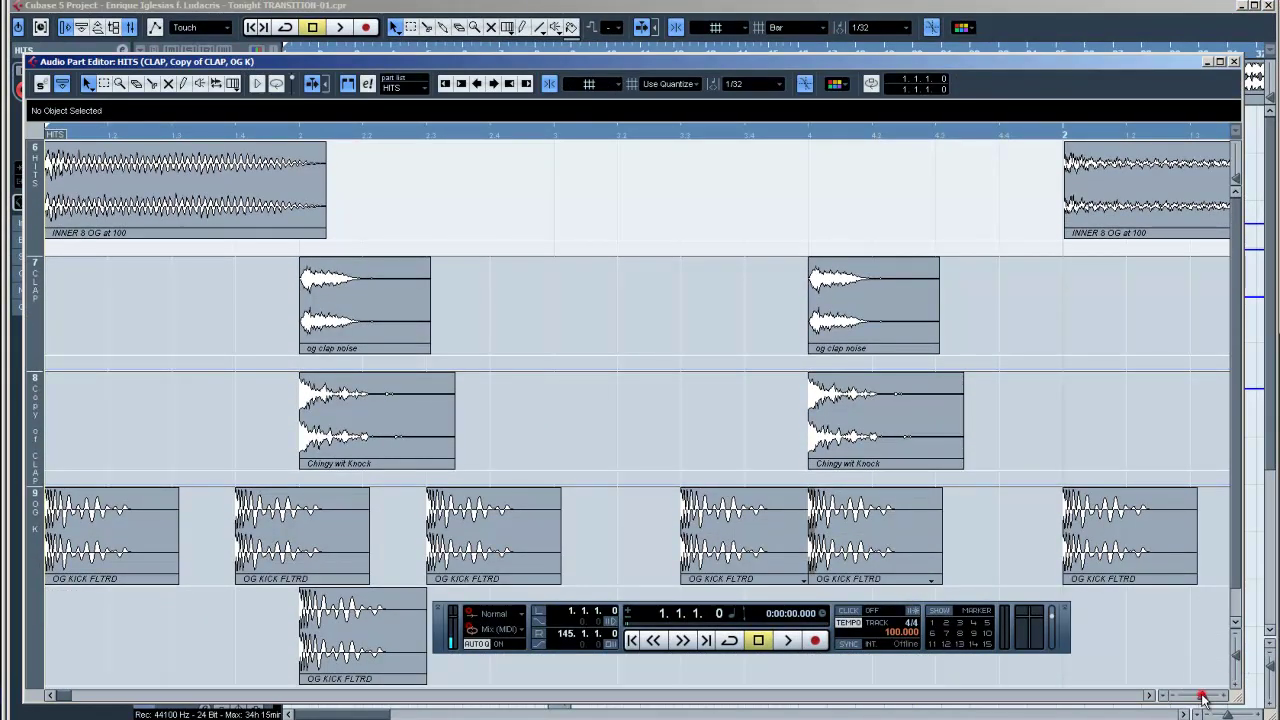
key("space")
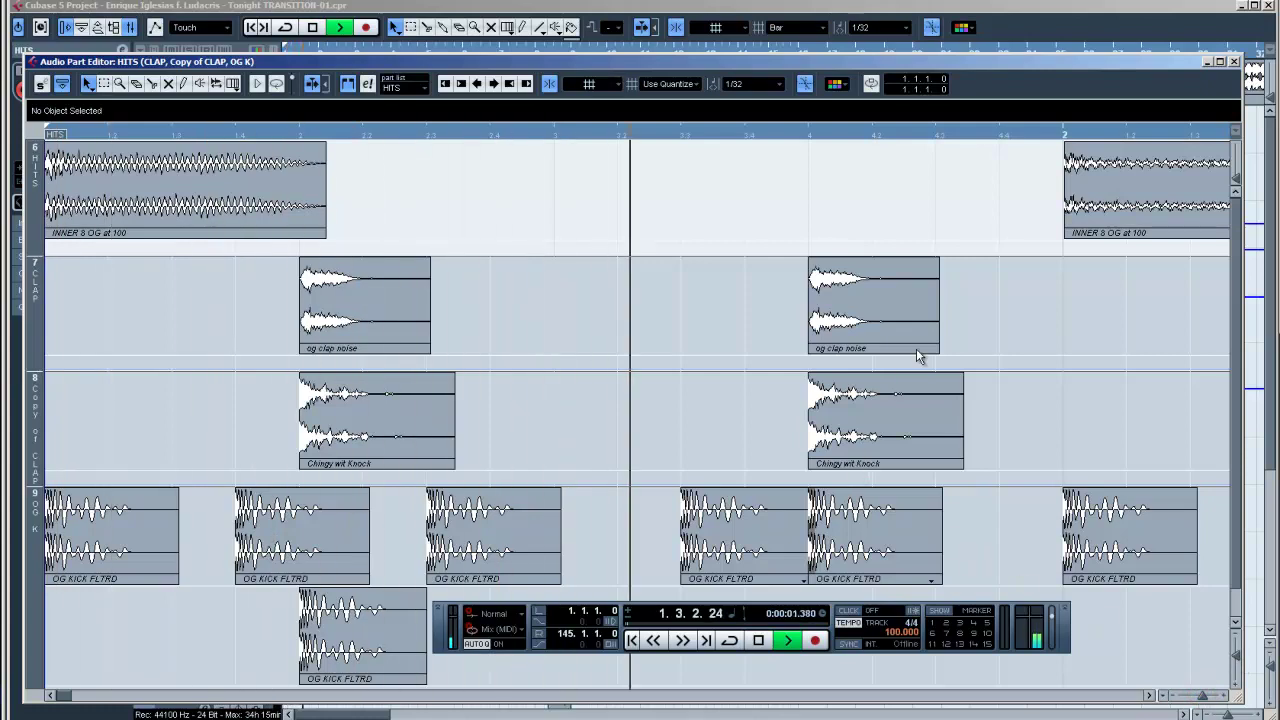
key("space")
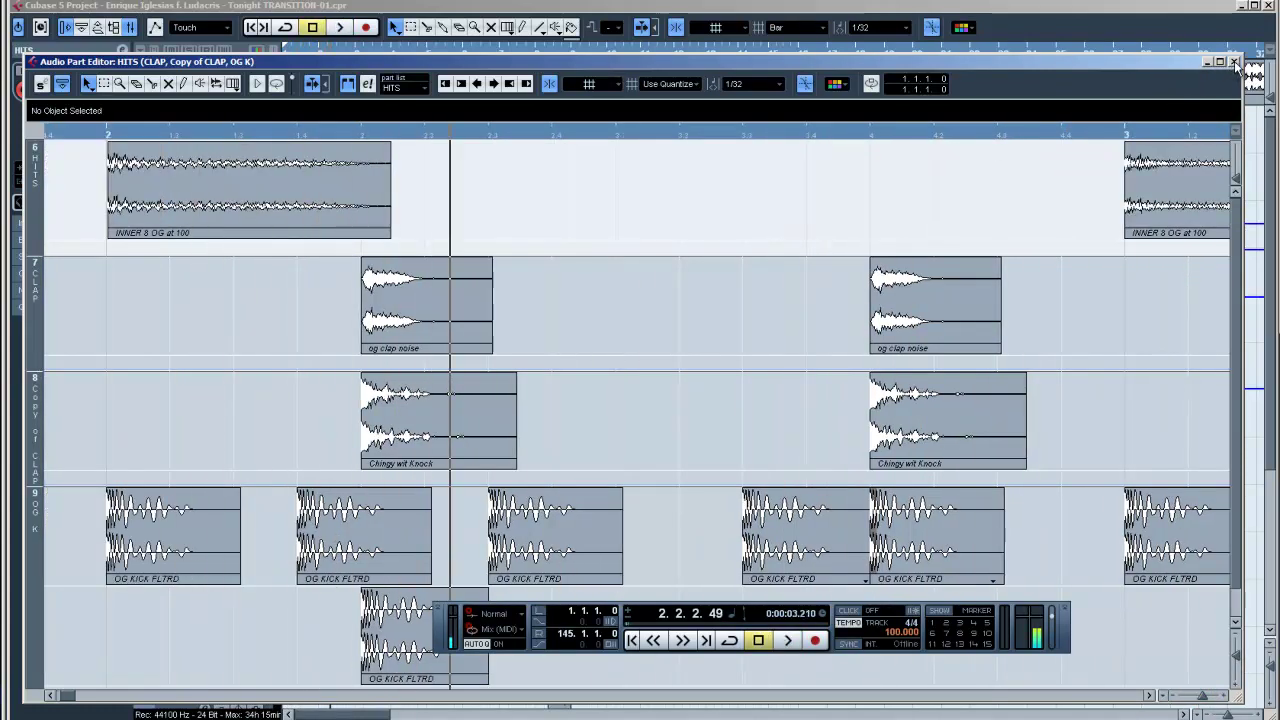
left_click(1235, 62)
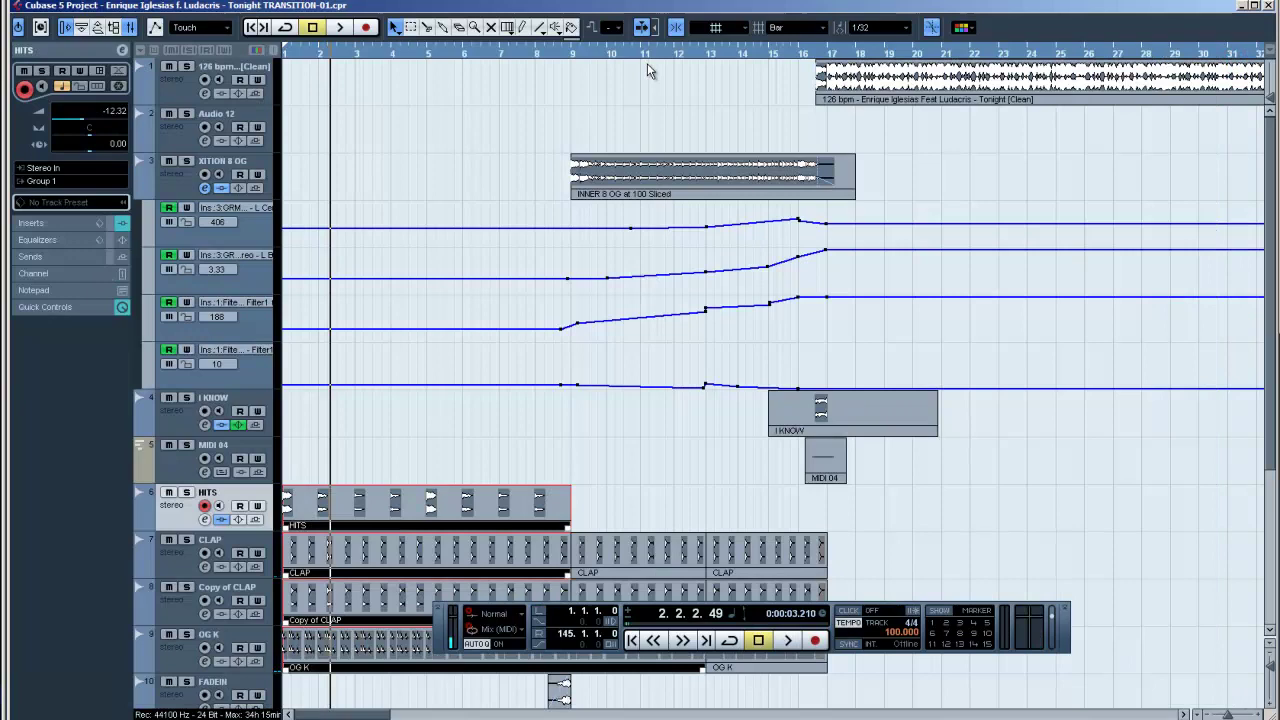
Reopen the 126 bpm Enrique Iglesias part, enlarge its waveforms around bar 17, and close the editor
scroll(541, 370, "down", 3)
scroll(658, 182, "up", 3)
double_click(942, 90)
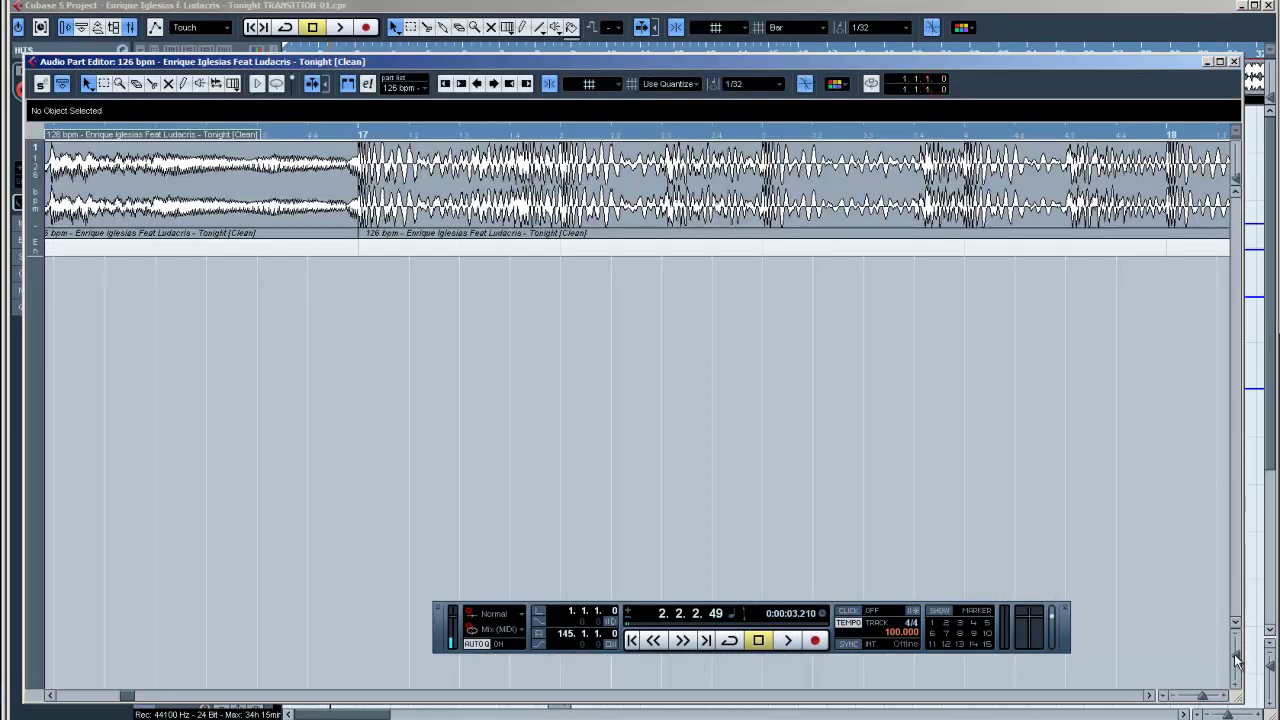
left_click_drag(1237, 660, 1236, 672)
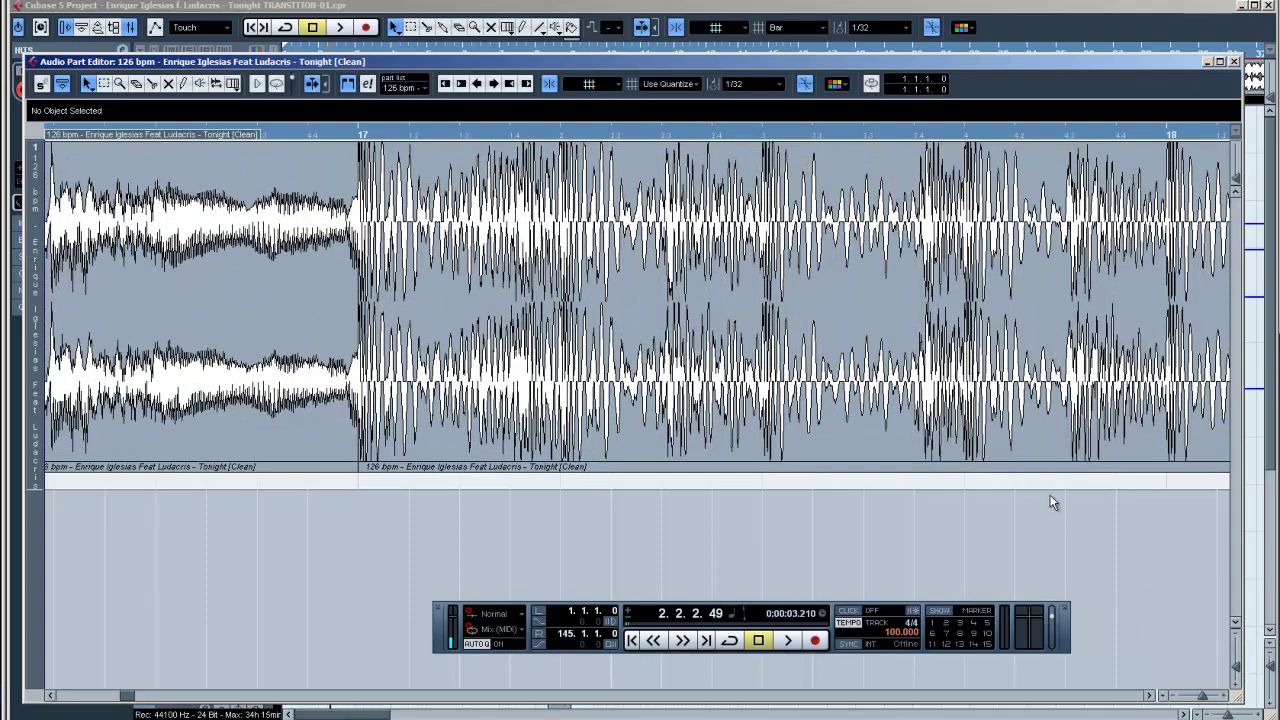
key("Escape")
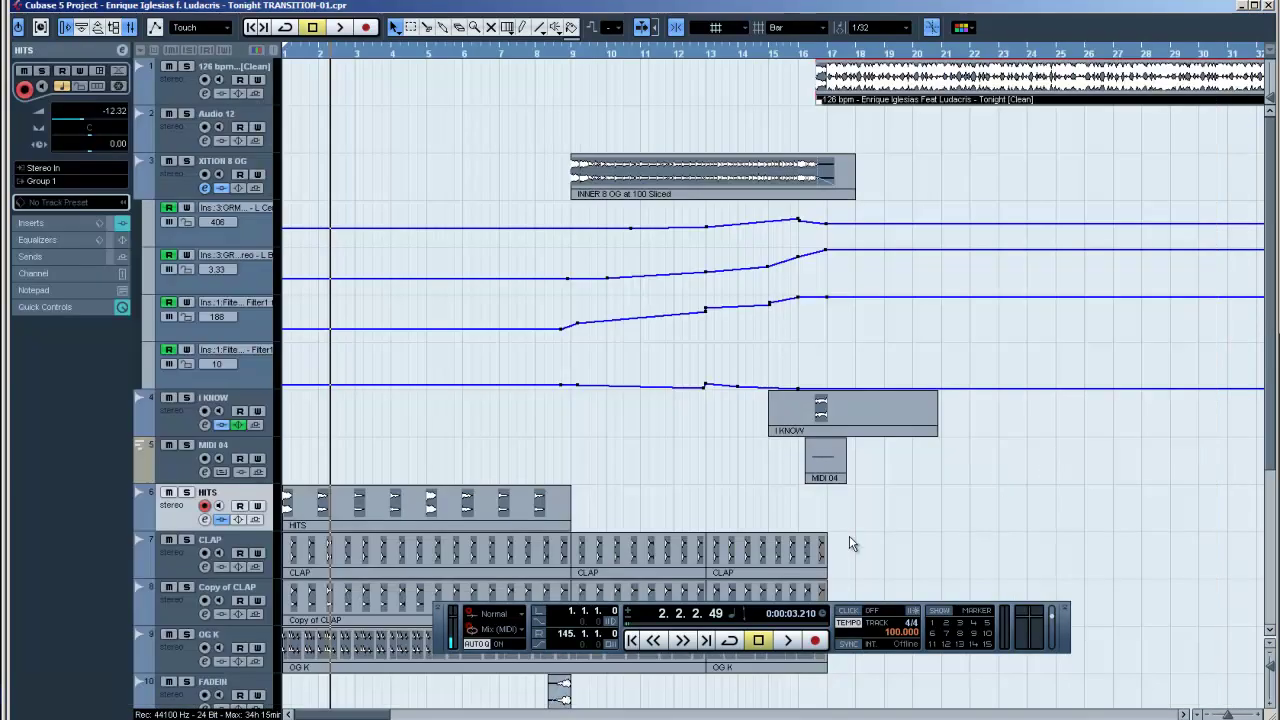
Solo the HITS track and start playback from the beginning of the project
left_click_drag(1227, 714, 1232, 714)
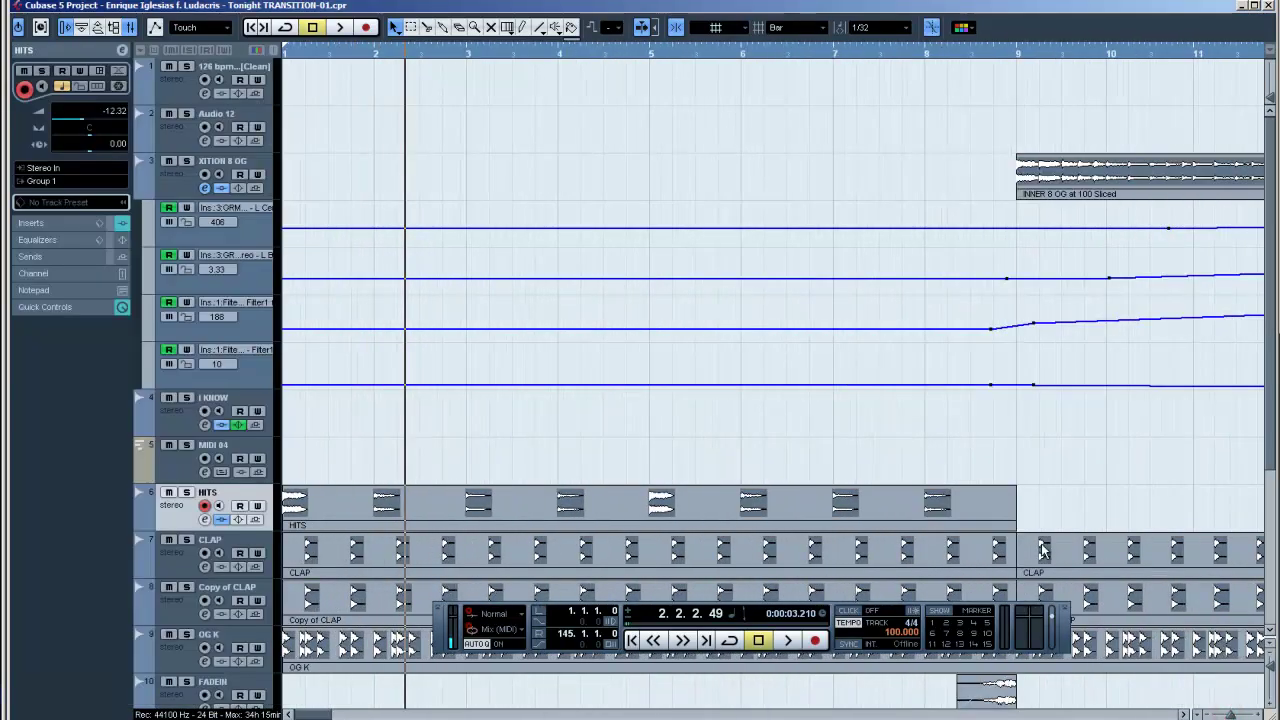
scroll(1012, 535, "down", 3)
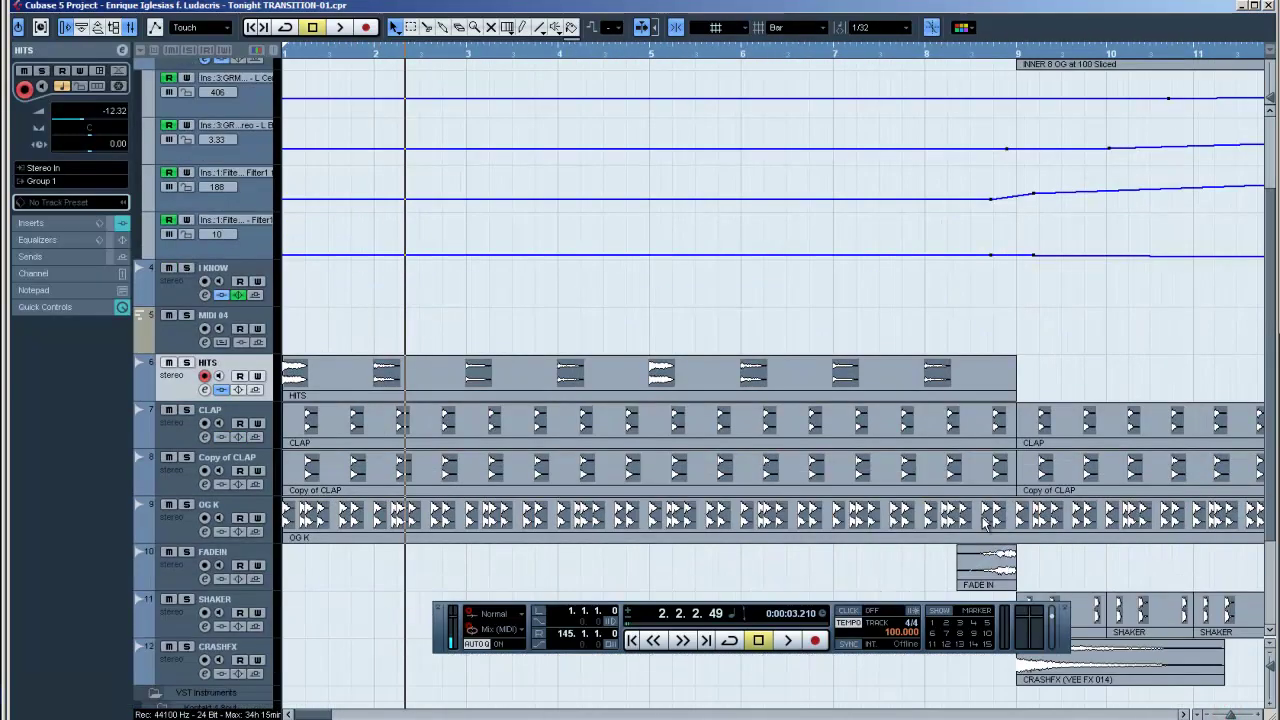
left_click(186, 362)
key("Home")
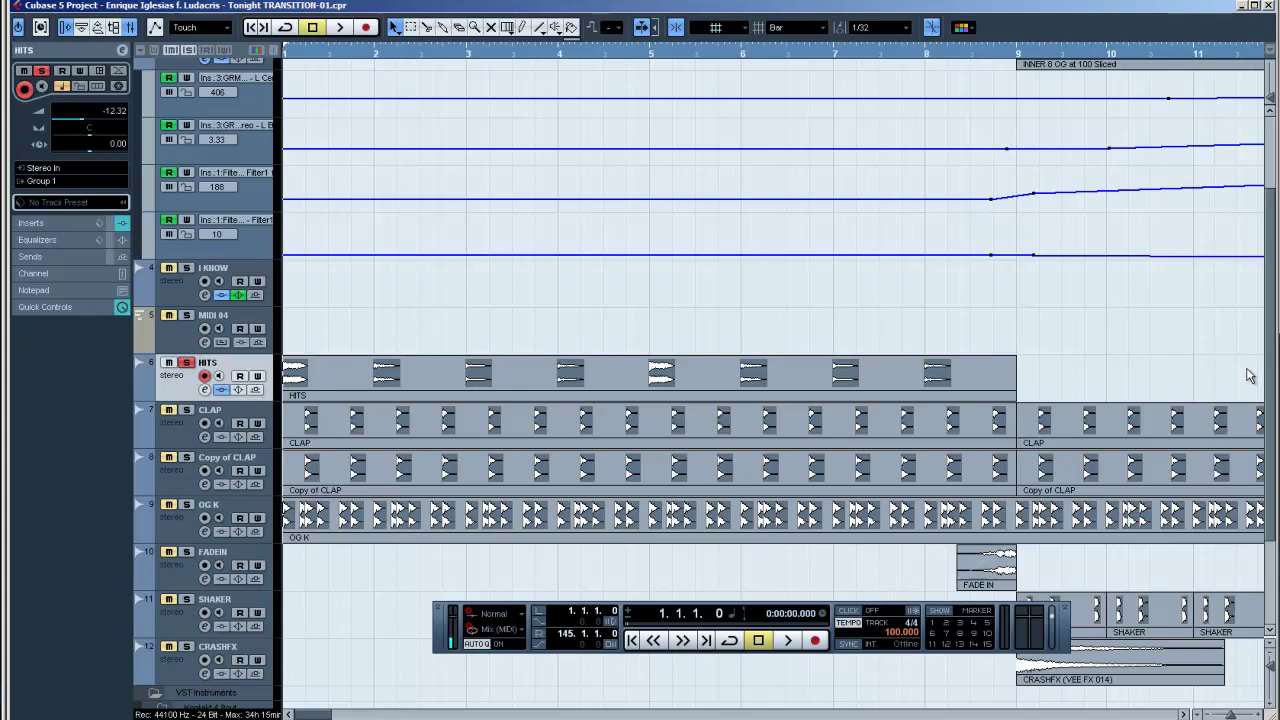
key("space")
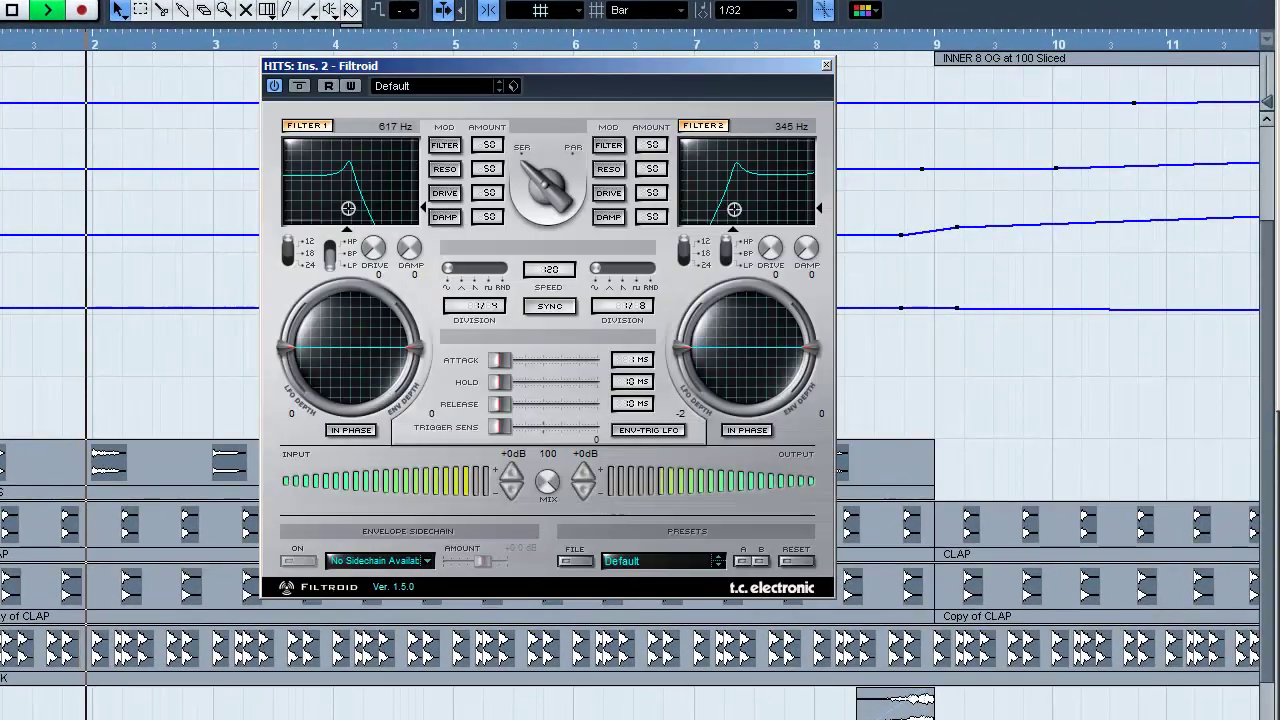
Raise Filter 1's cutoff in the HITS track's Filtroid insert to about 691 Hz, and close the plug-in
left_click_drag(525, 65, 806, 104)
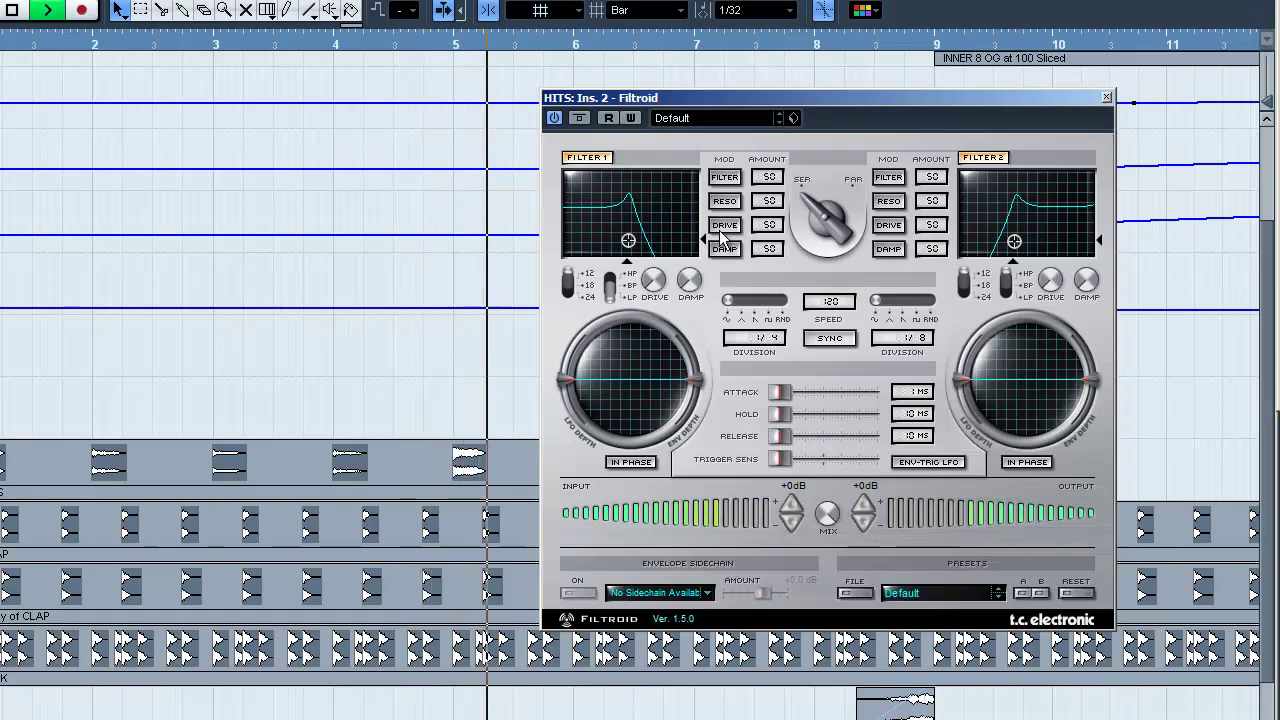
left_click_drag(627, 262, 637, 266)
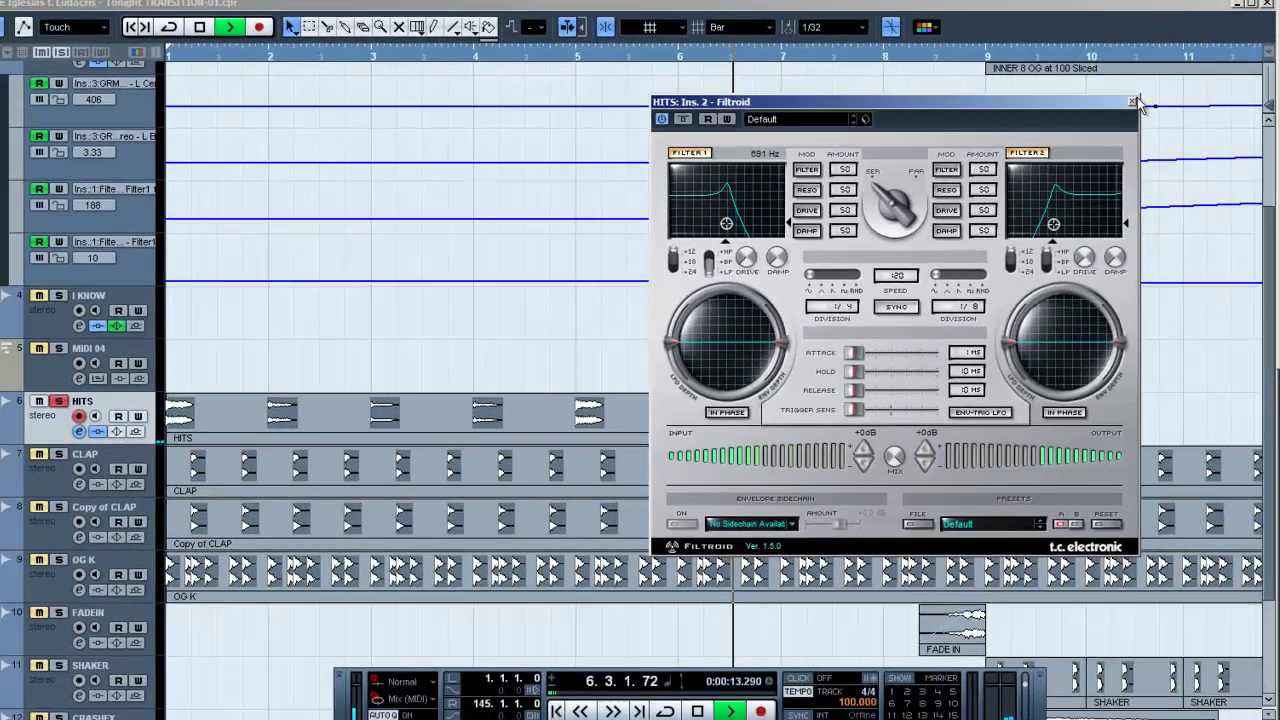
left_click(1106, 97)
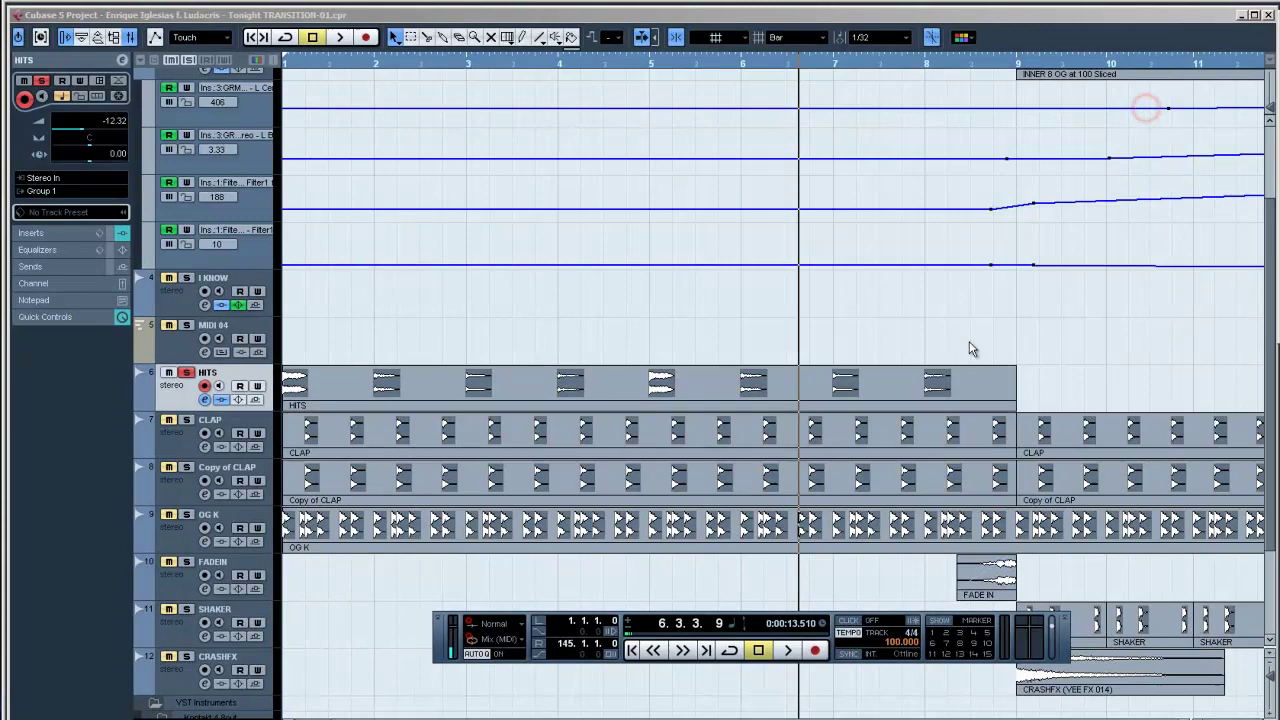
Select the L Center automation lane under XITION 8 OG and widen the track list to reveal more of the track controls
scroll(1022, 372, "up", 3)
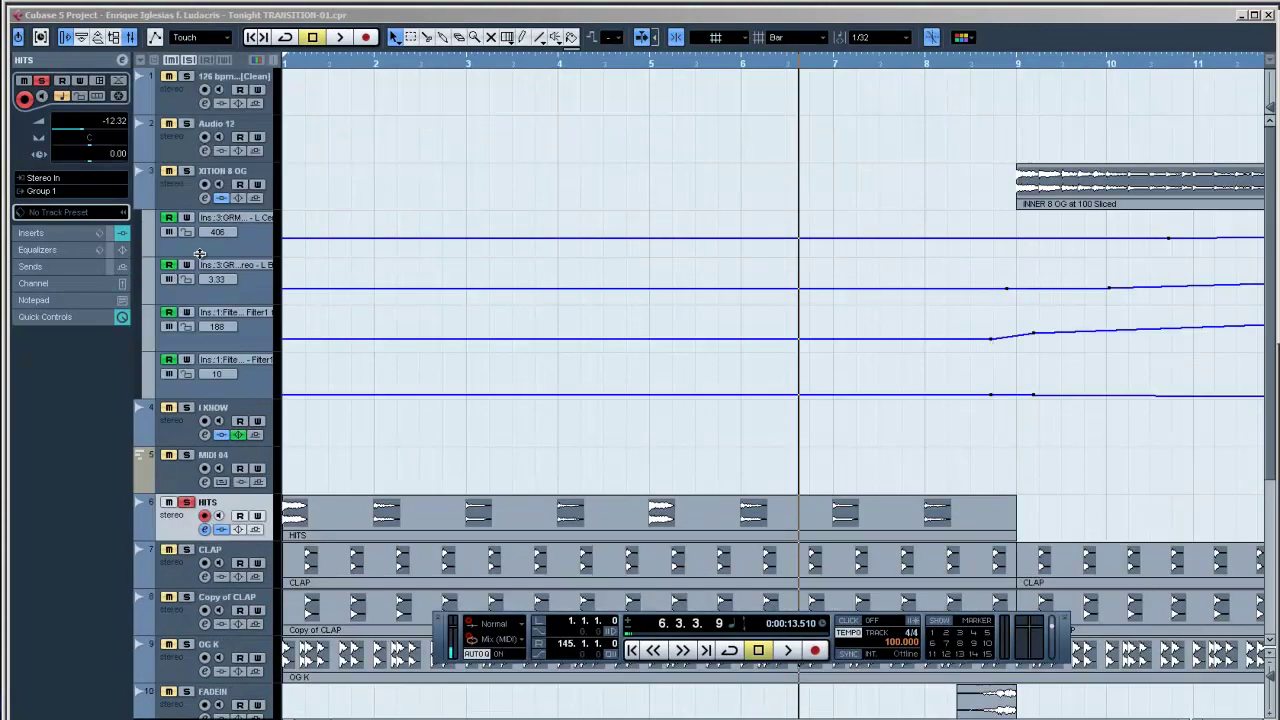
left_click(246, 247)
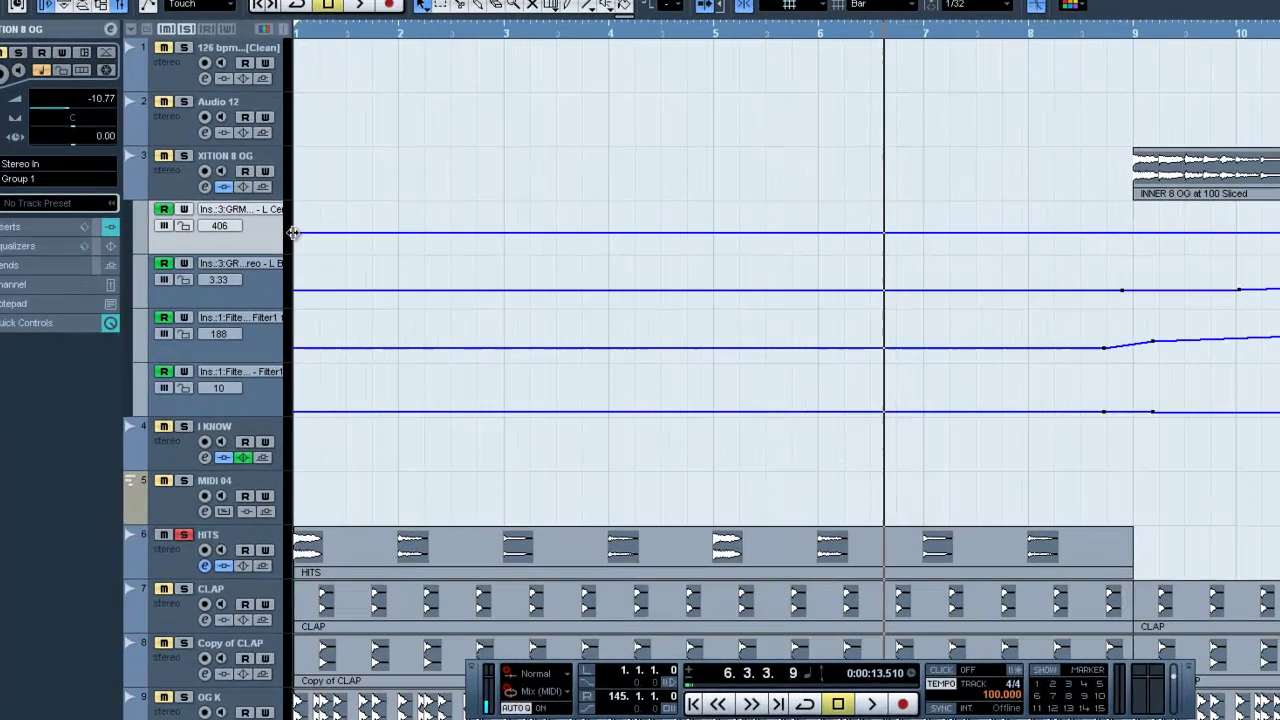
left_click_drag(282, 247, 373, 256)
left_click_drag(683, 217, 668, 217)
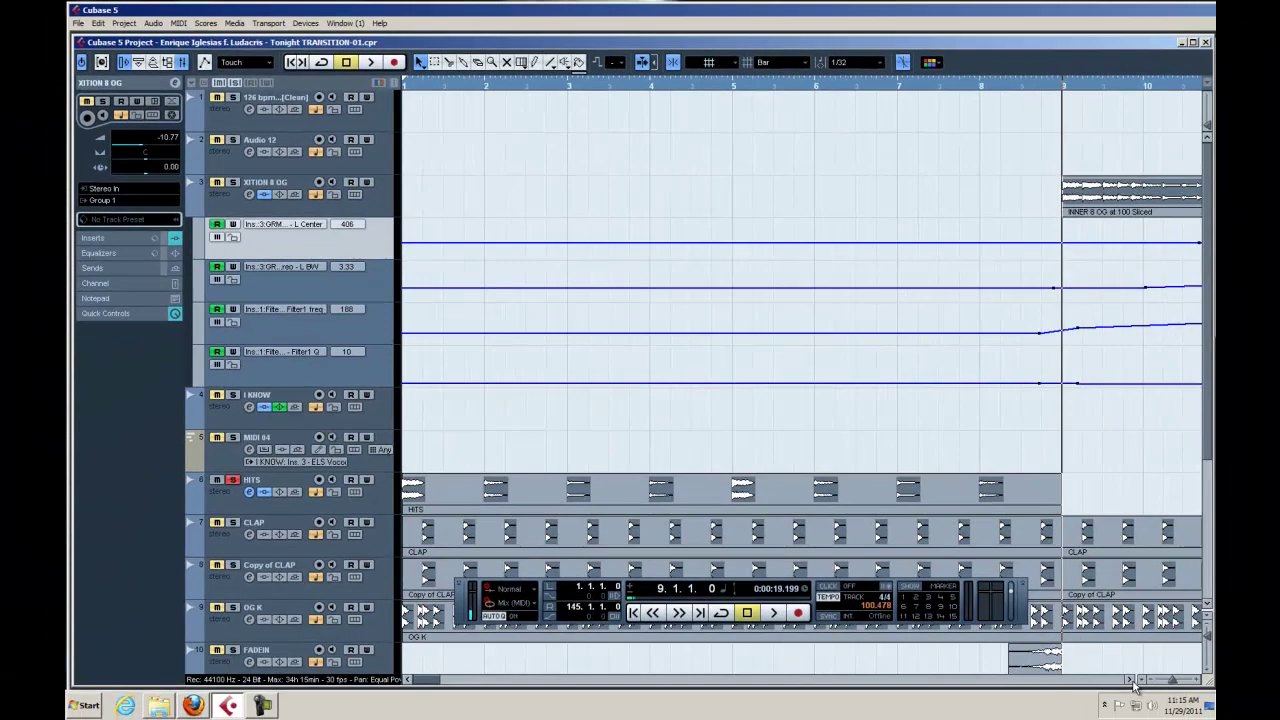
Open the INNER 8 OG at 100 Sliced part and inspect its slices from bar 9 onward at a wider zoom
left_click(1133, 682)
left_click(1133, 682)
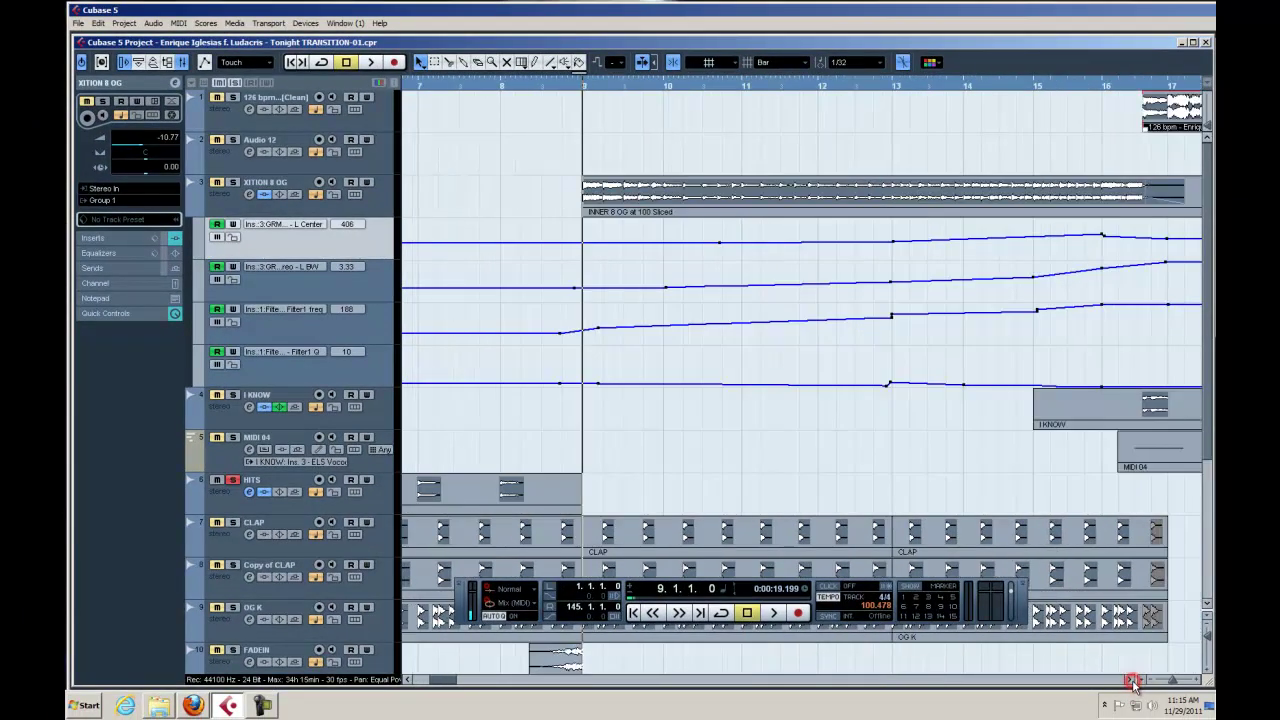
double_click(632, 193)
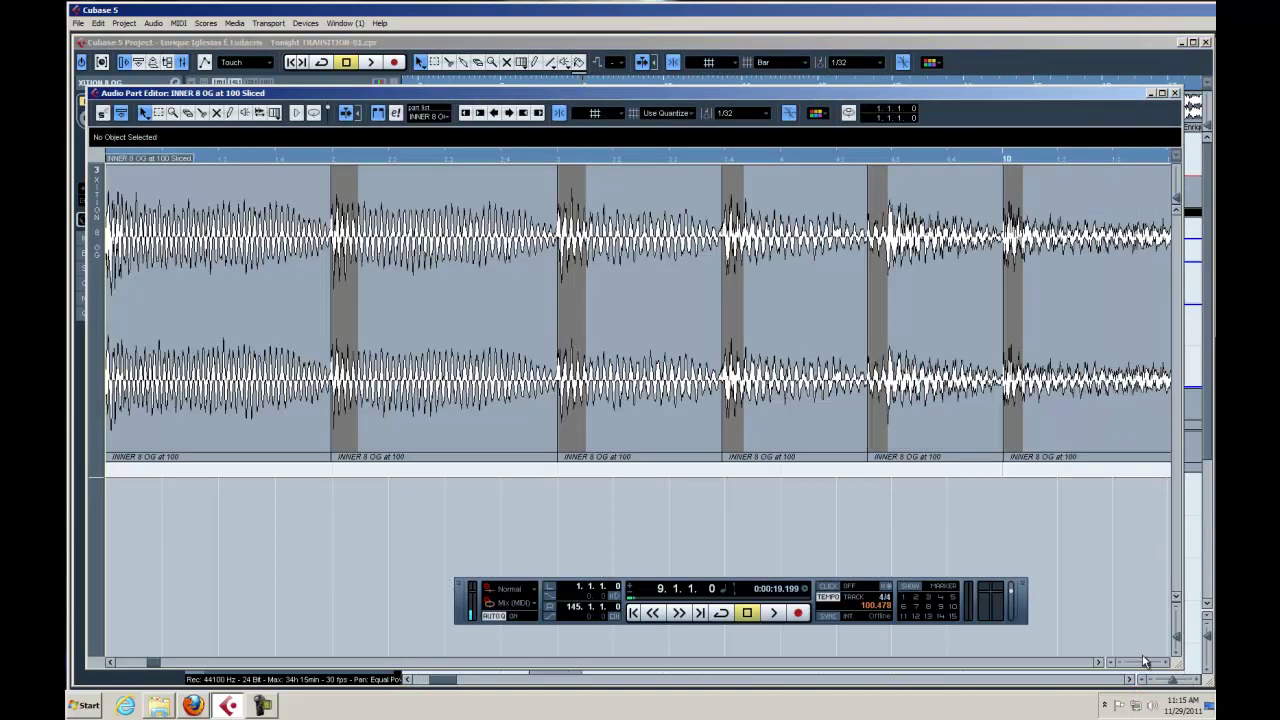
left_click(1147, 664)
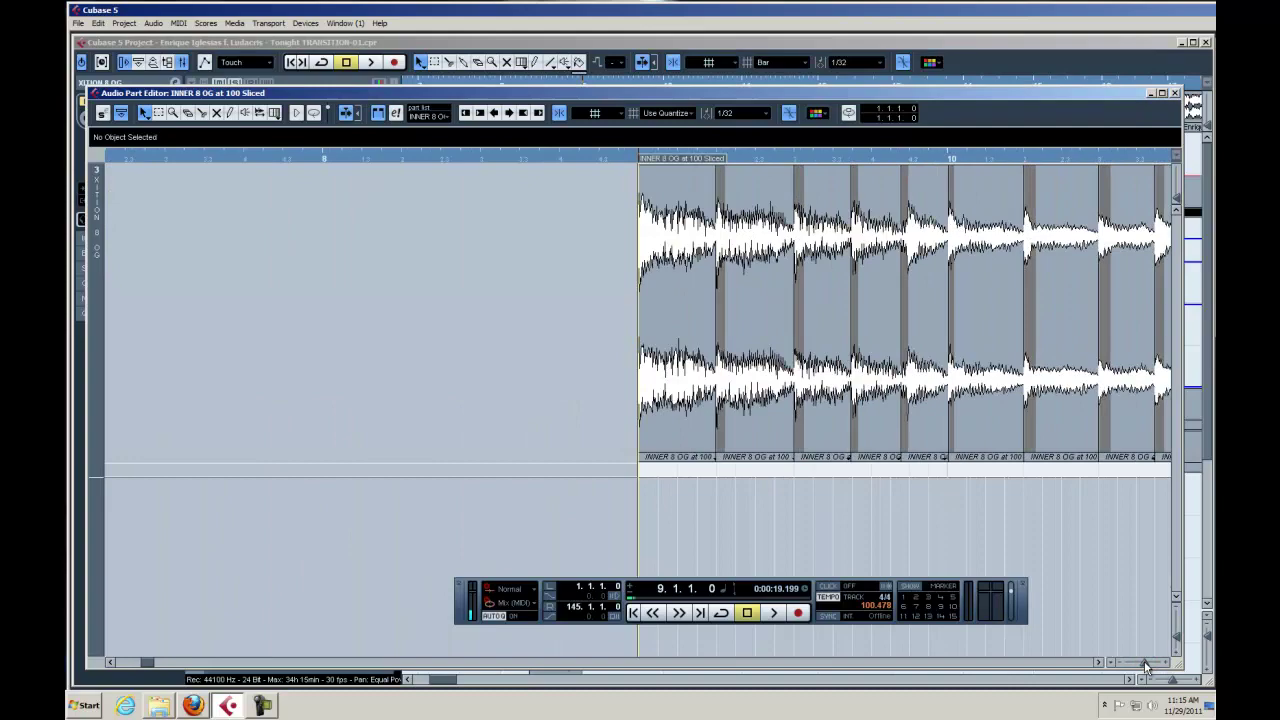
left_click(1147, 664)
left_click_drag(157, 661, 168, 667)
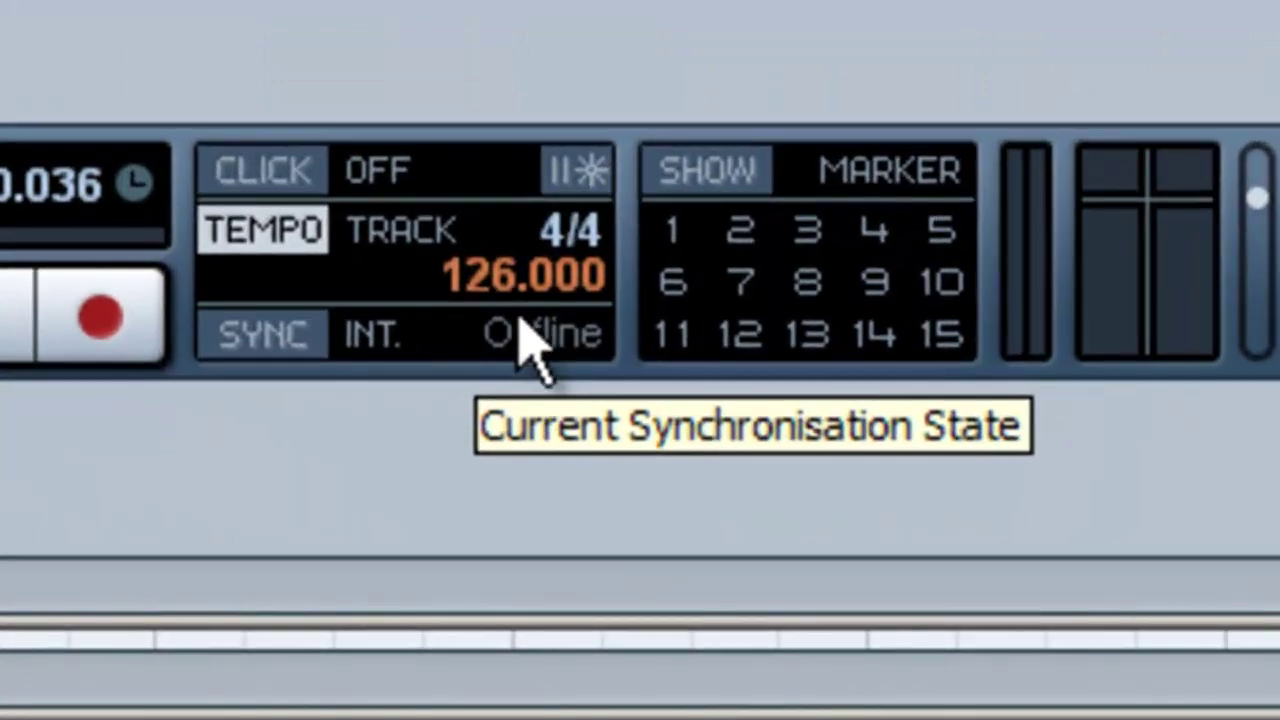
Return the project cursor to the start, and examine the sliced part as a whole from bar 9 toward bar 16
key("period")
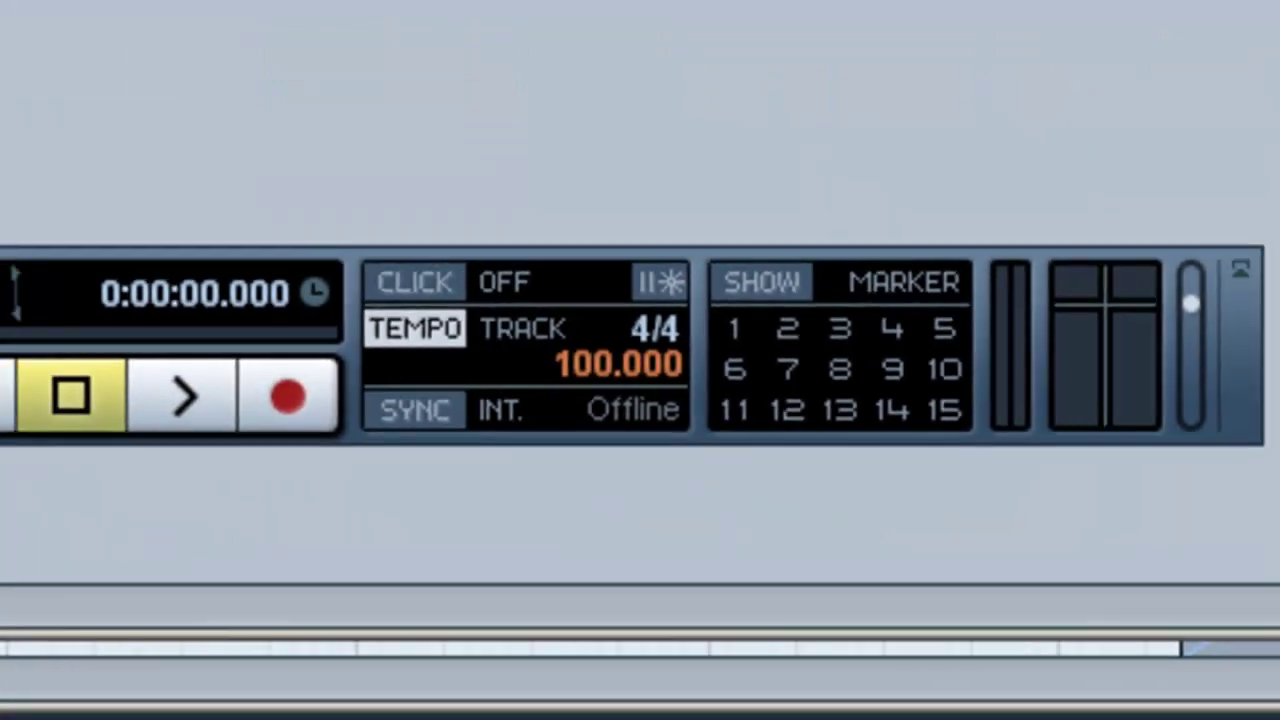
left_click(1122, 659)
left_click(1122, 659)
left_click(1122, 659)
left_click(1122, 659)
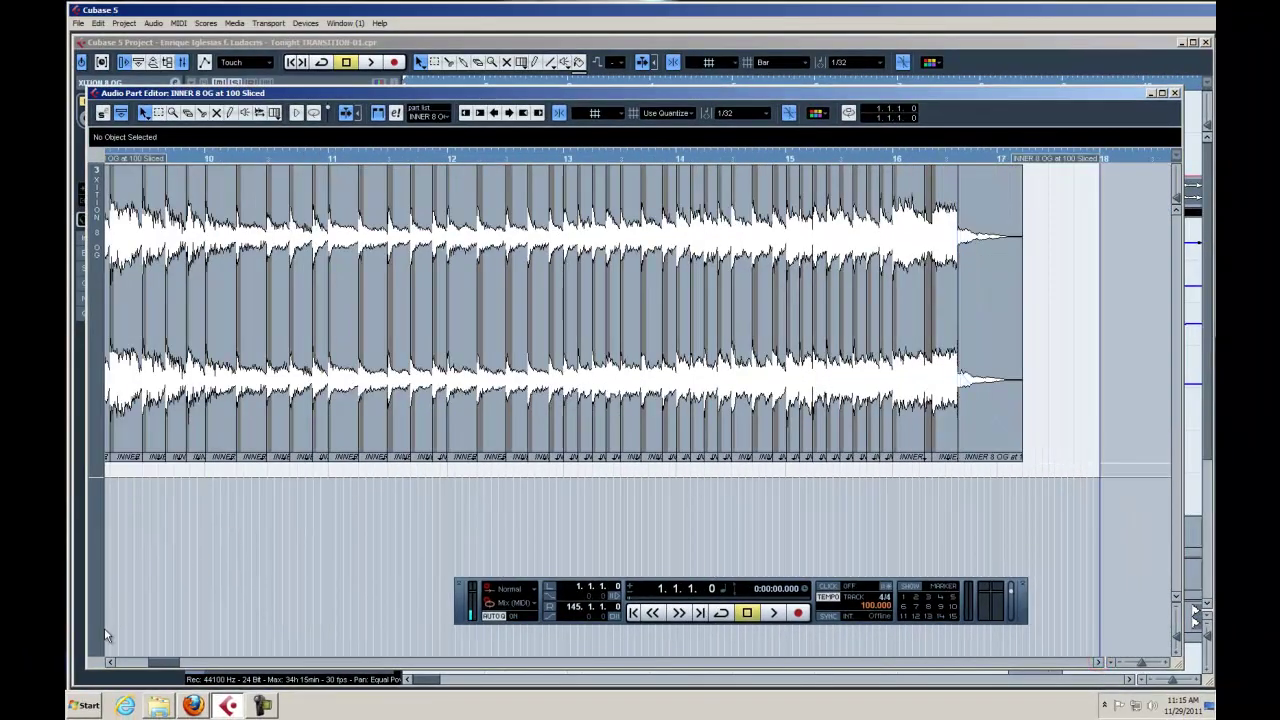
left_click(111, 662)
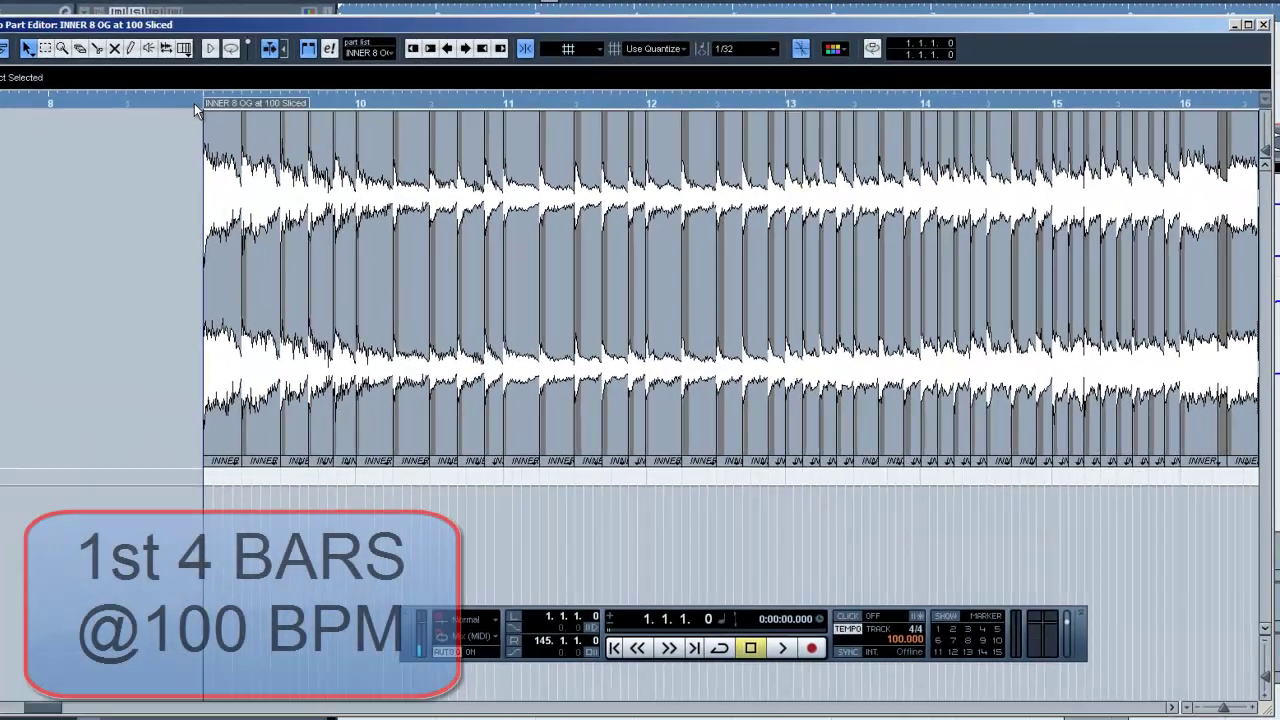
Extend the start of the INNER 8 OG part back to about bar 8, play from just before bar 9, and close the editor
left_click(284, 160)
left_click(284, 160)
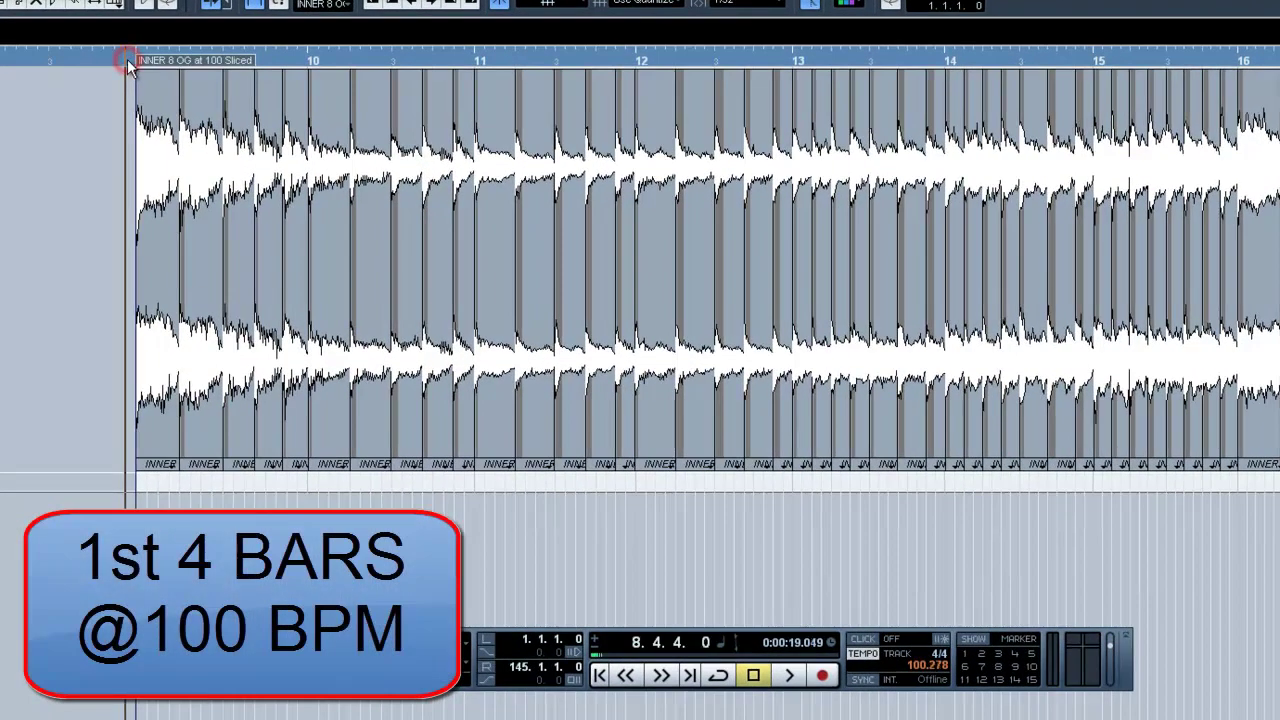
left_click_drag(216, 67, 60, 76)
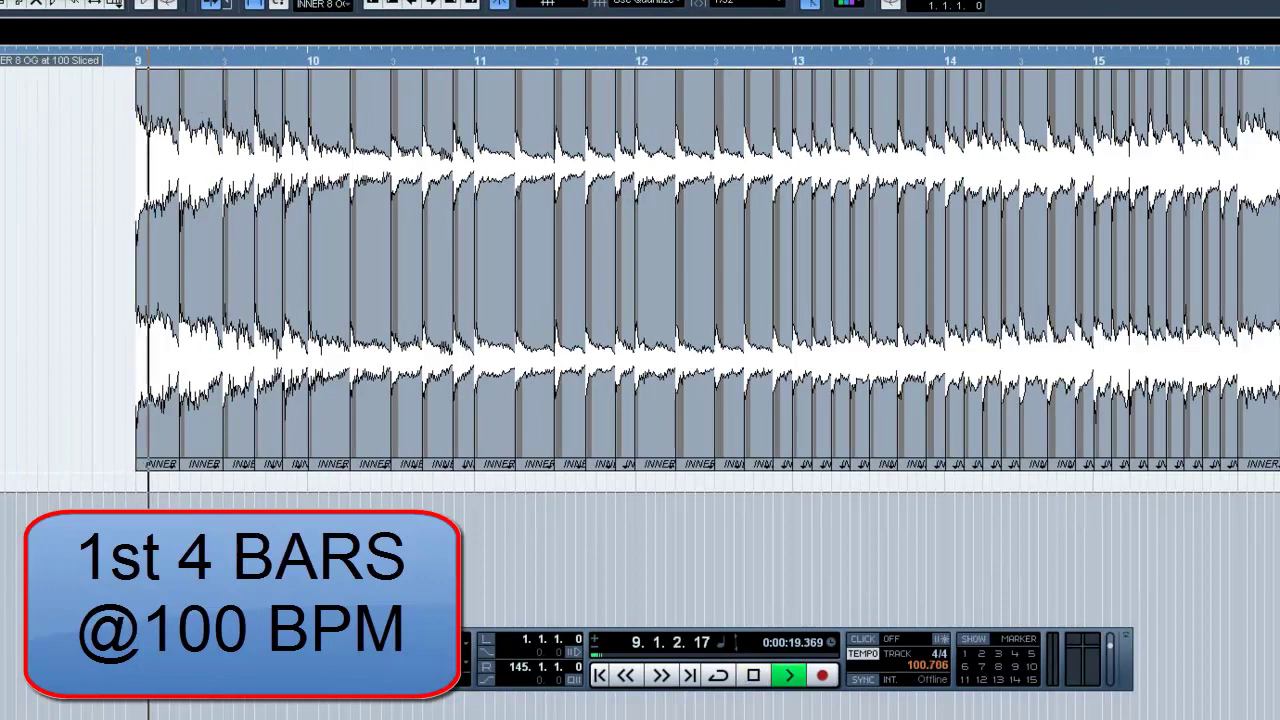
key("space")
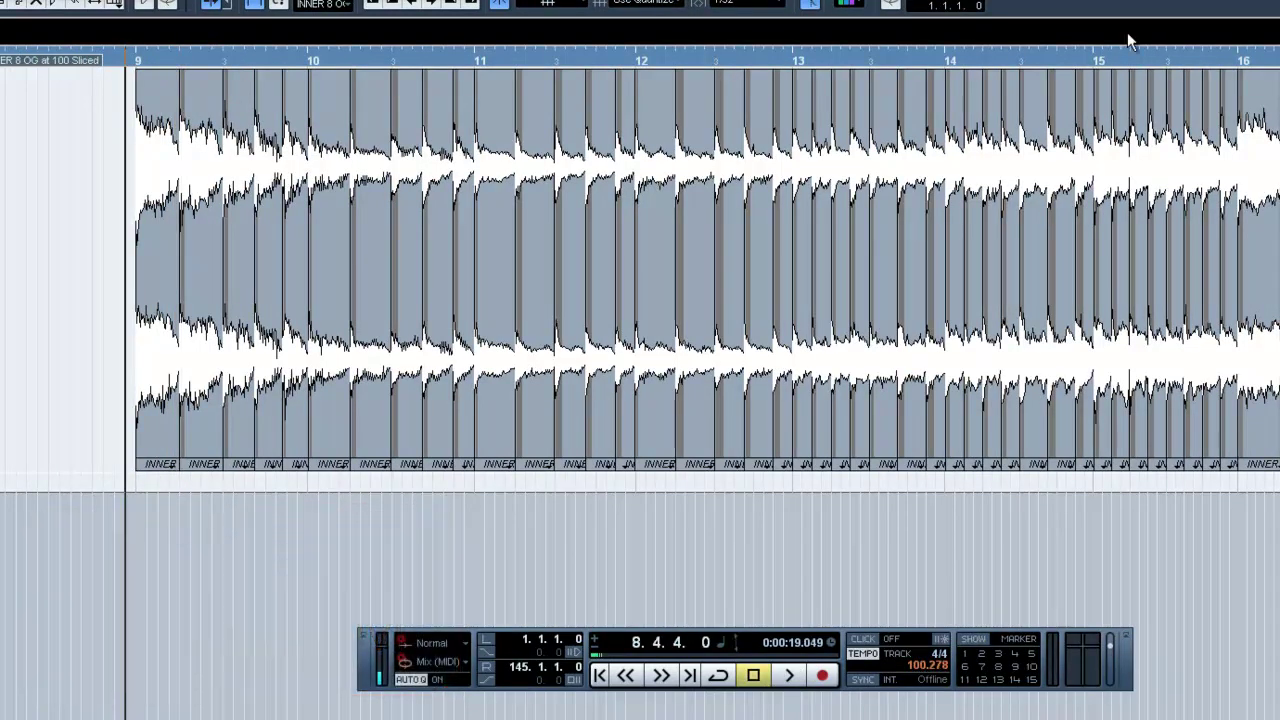
key("Return")
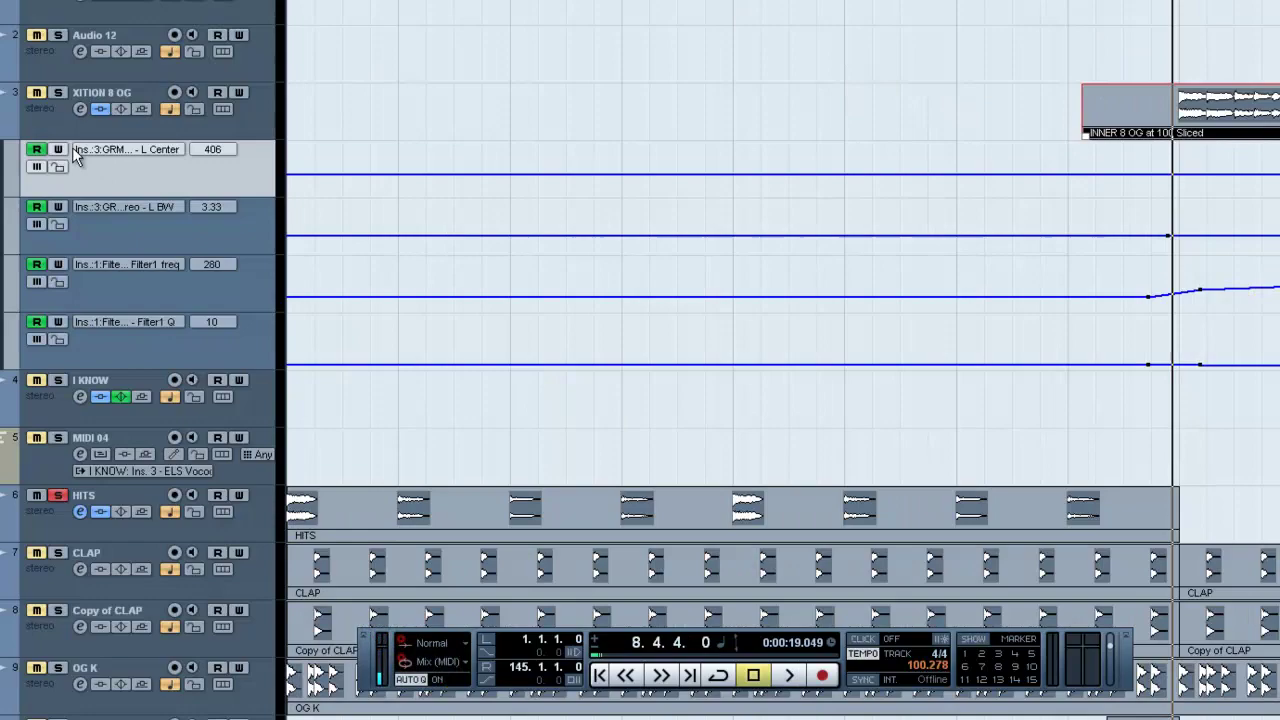
Play the sliced part through the tempo ramp to bar 17 with the Tempo Track Editor in view
key("space")
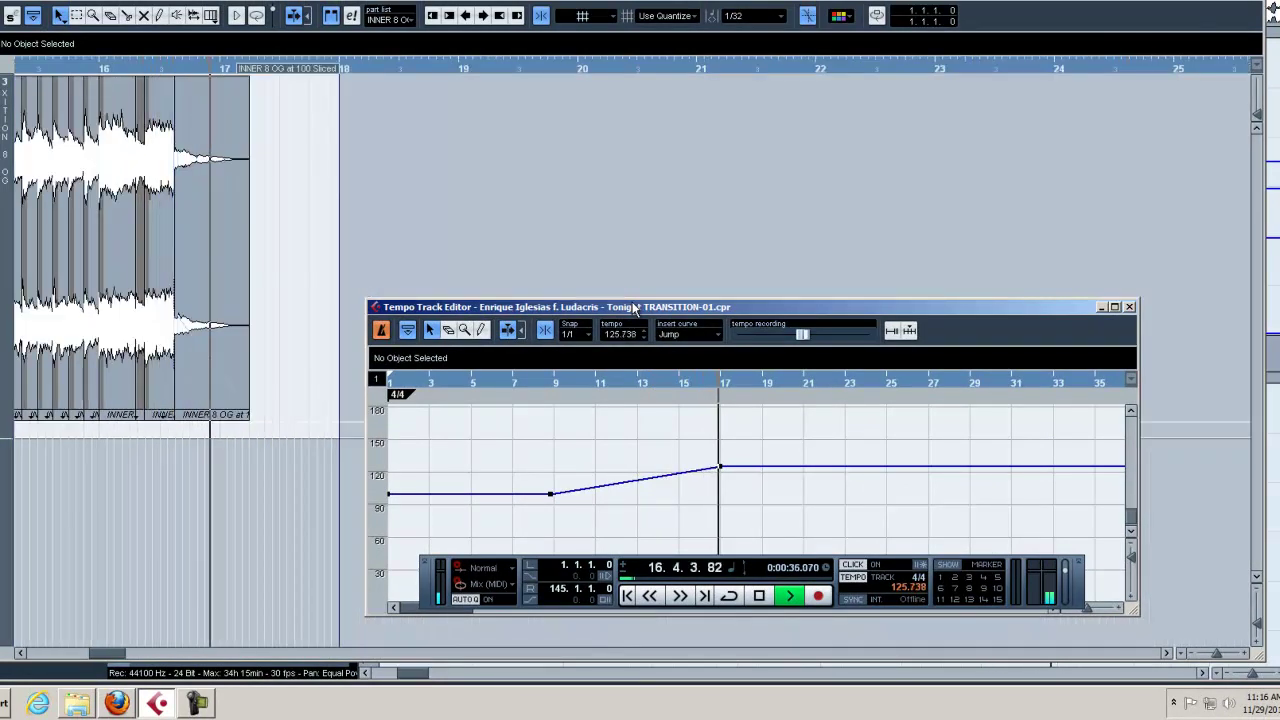
key("space")
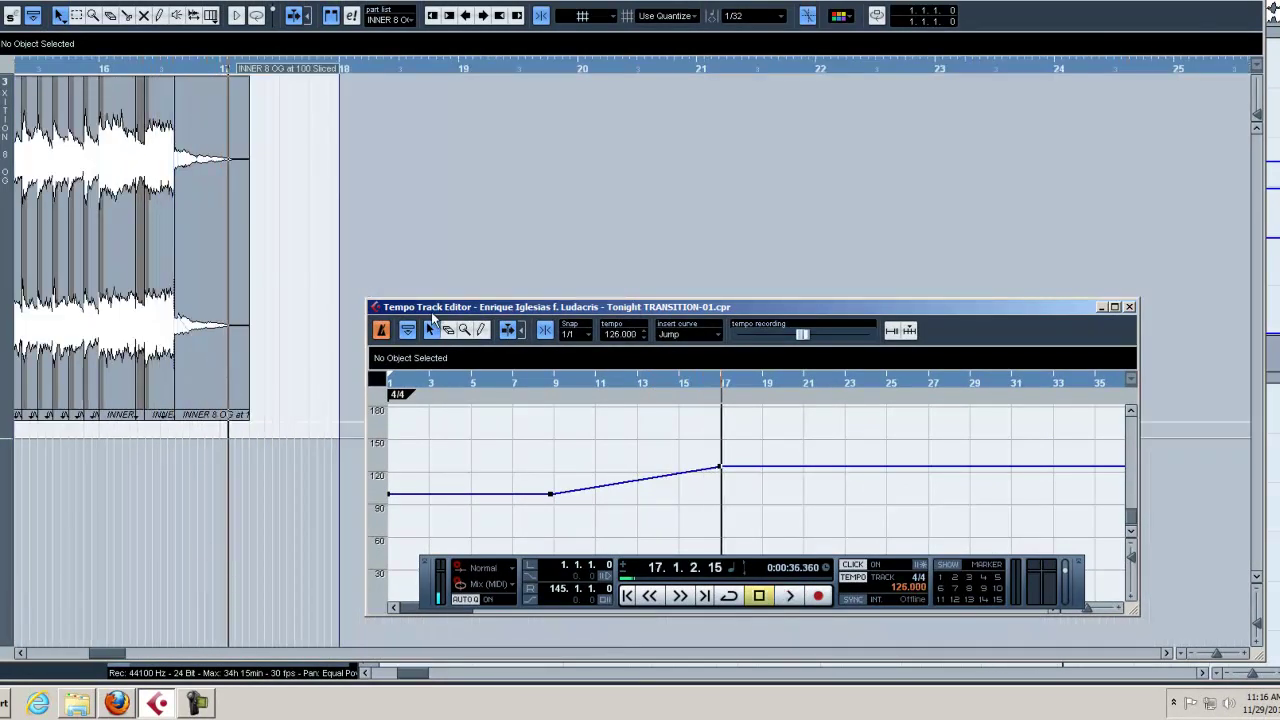
left_click_drag(432, 310, 436, 255)
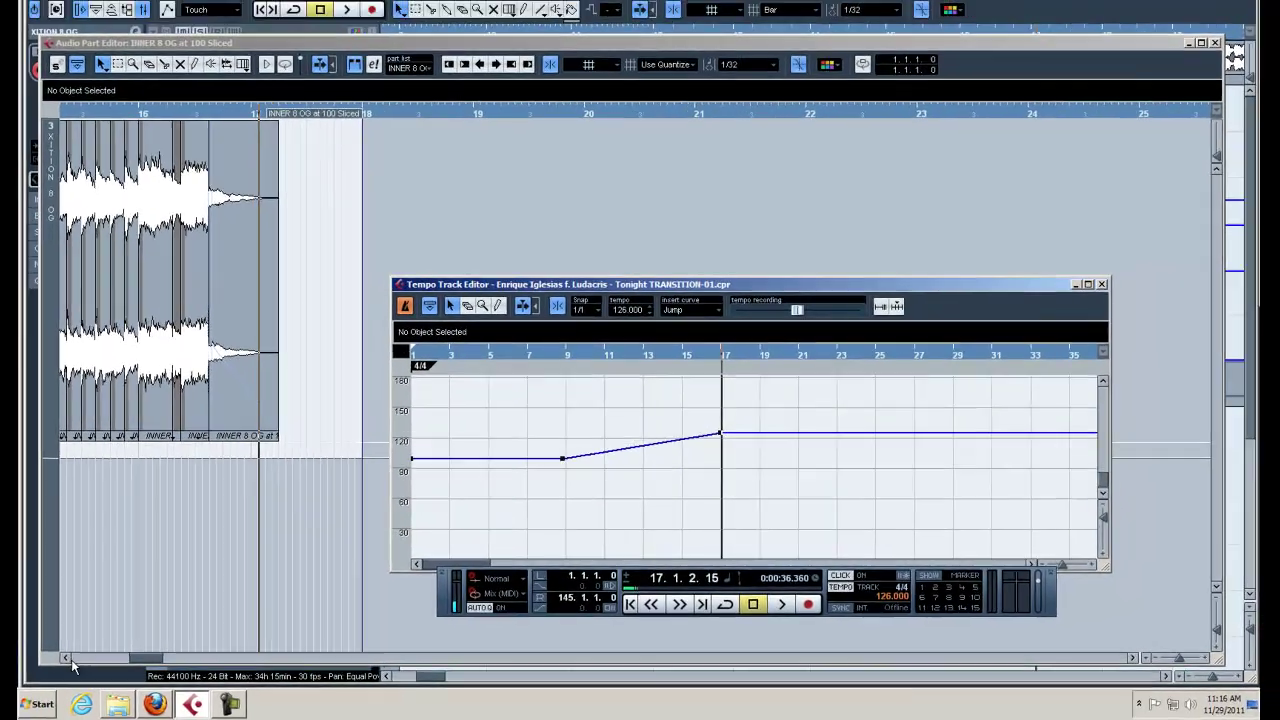
Inspect the slices between bars 17 and 9, and audition the first slice at bar 9 with the Play tool
left_click(20, 653)
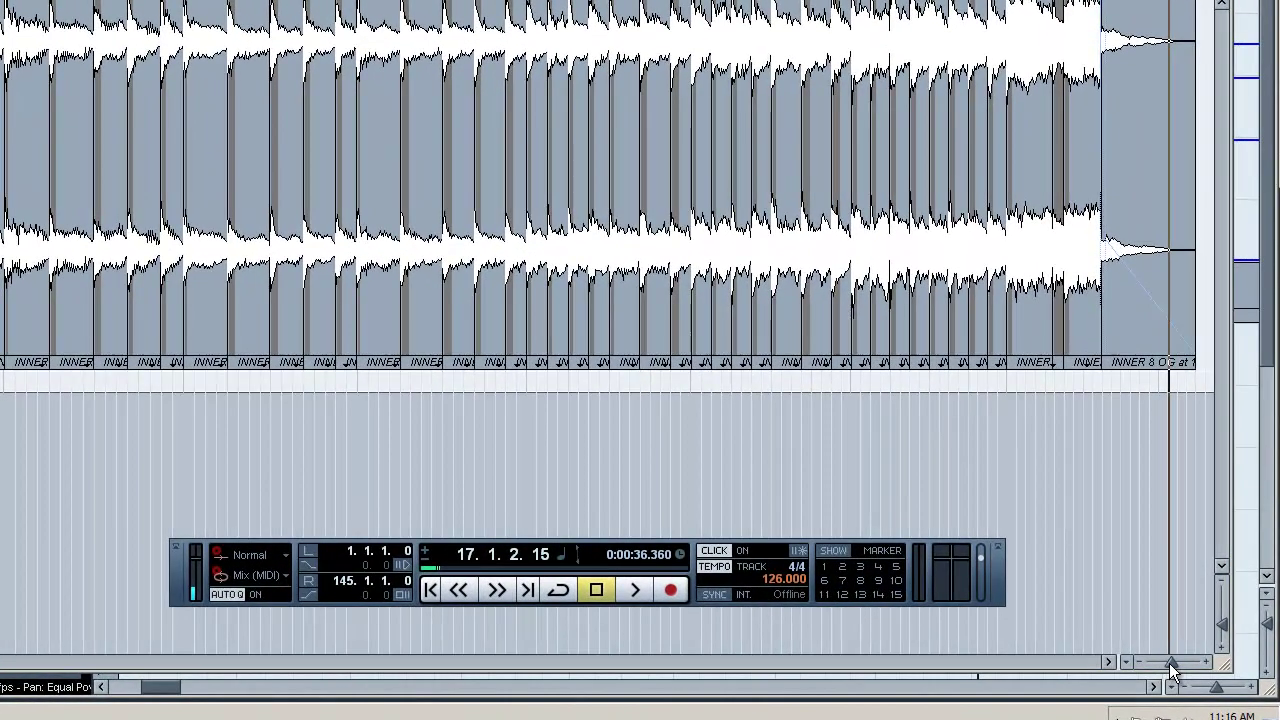
left_click(1141, 665)
left_click(1171, 664)
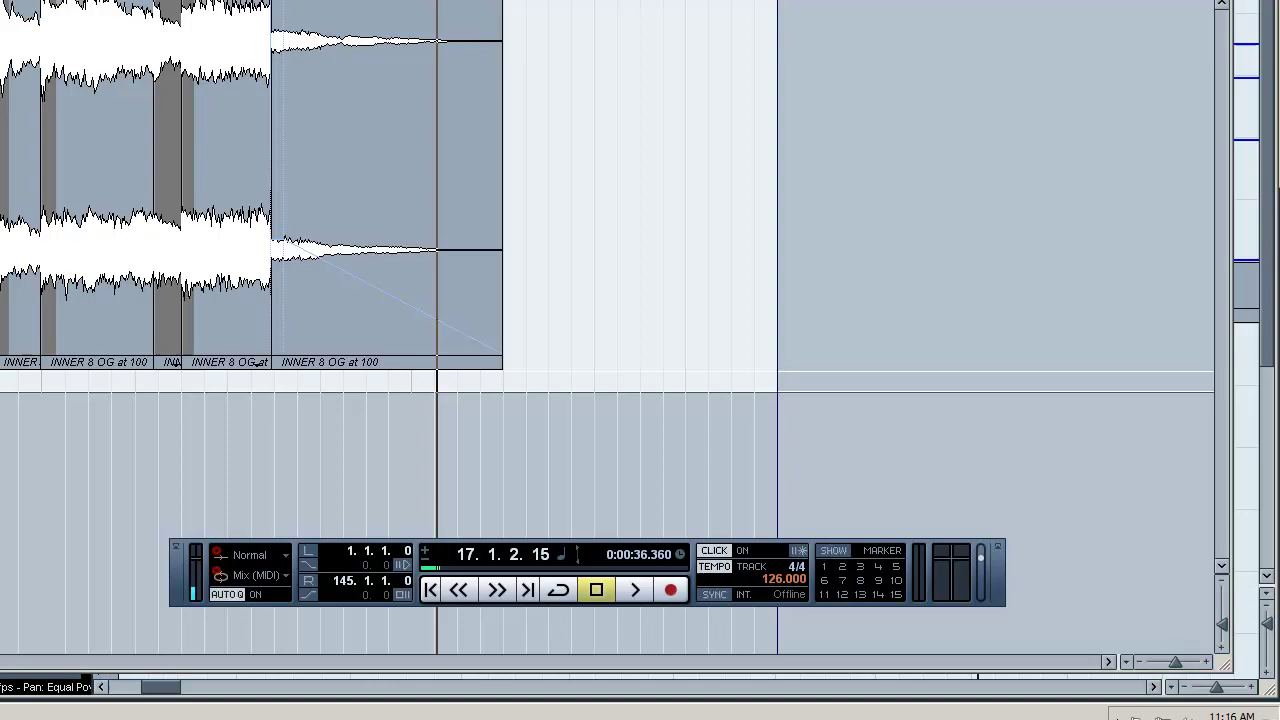
scroll(607, 200, "left", 10)
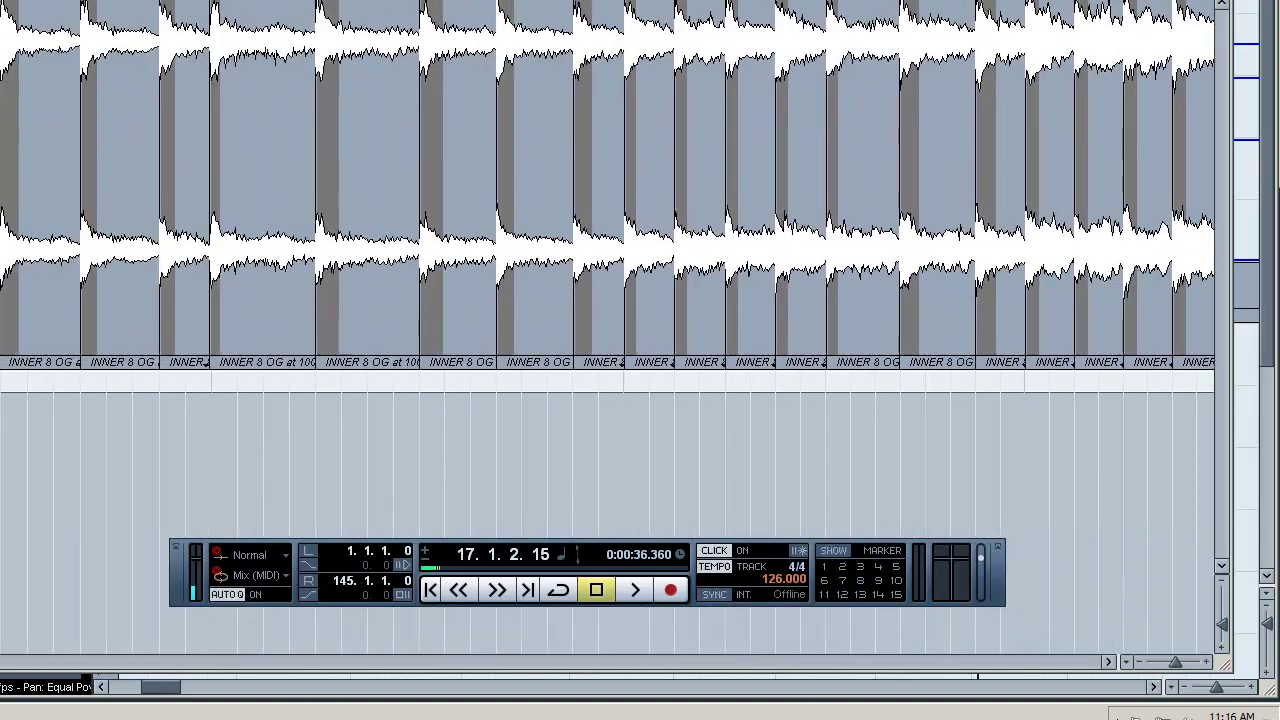
scroll(607, 200, "left", 3)
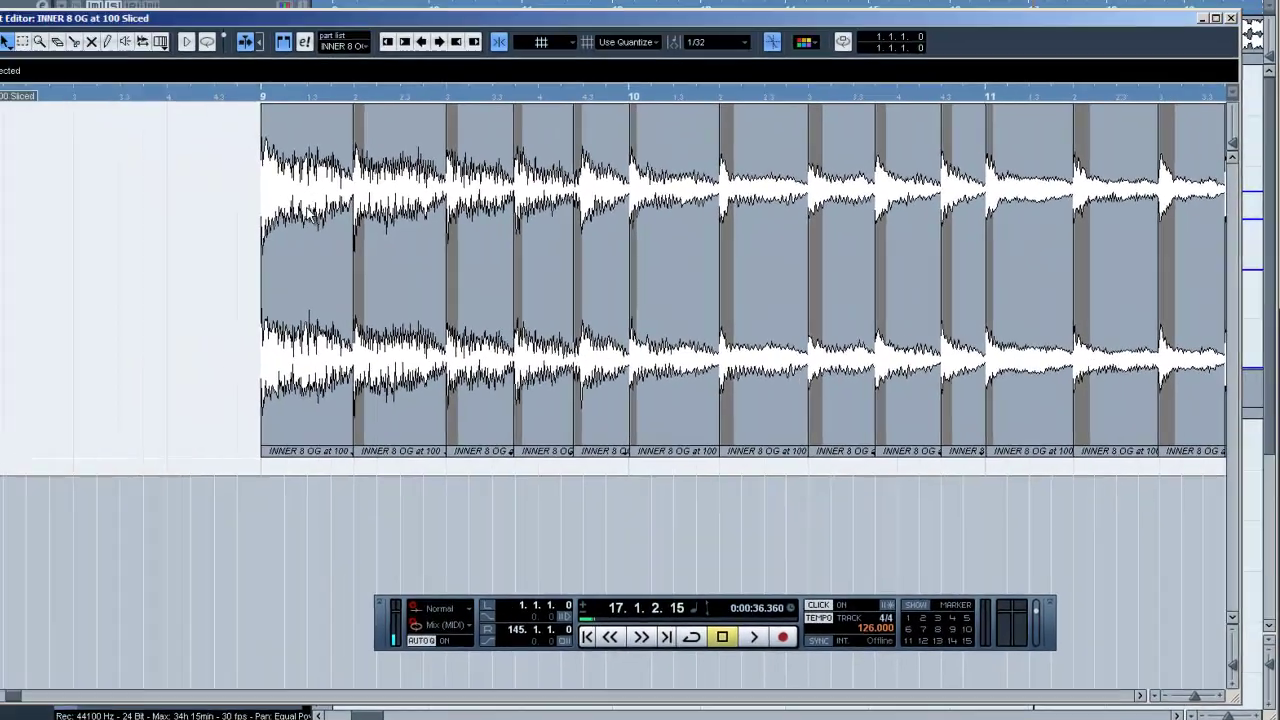
right_click(80, 54)
left_click(402, 266)
left_click(340, 228)
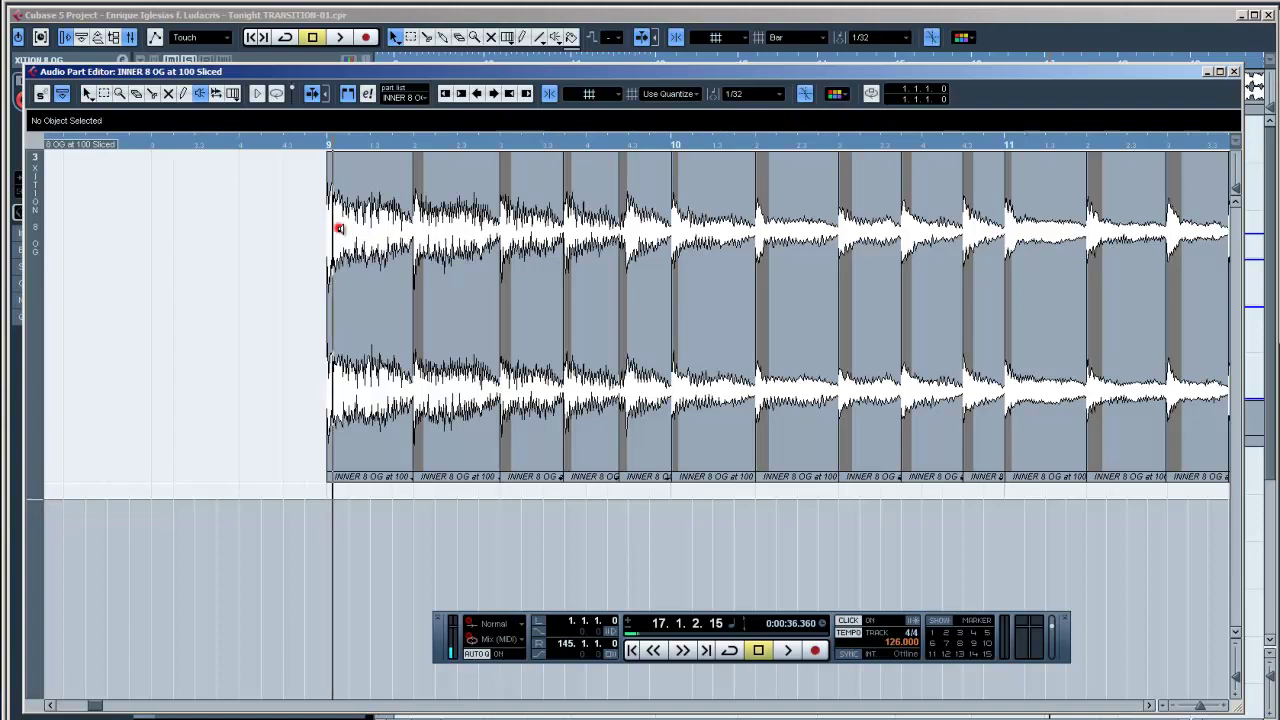
Close the part editor and the Tempo Track Editor, and set the left locator to bar 9
key("period")
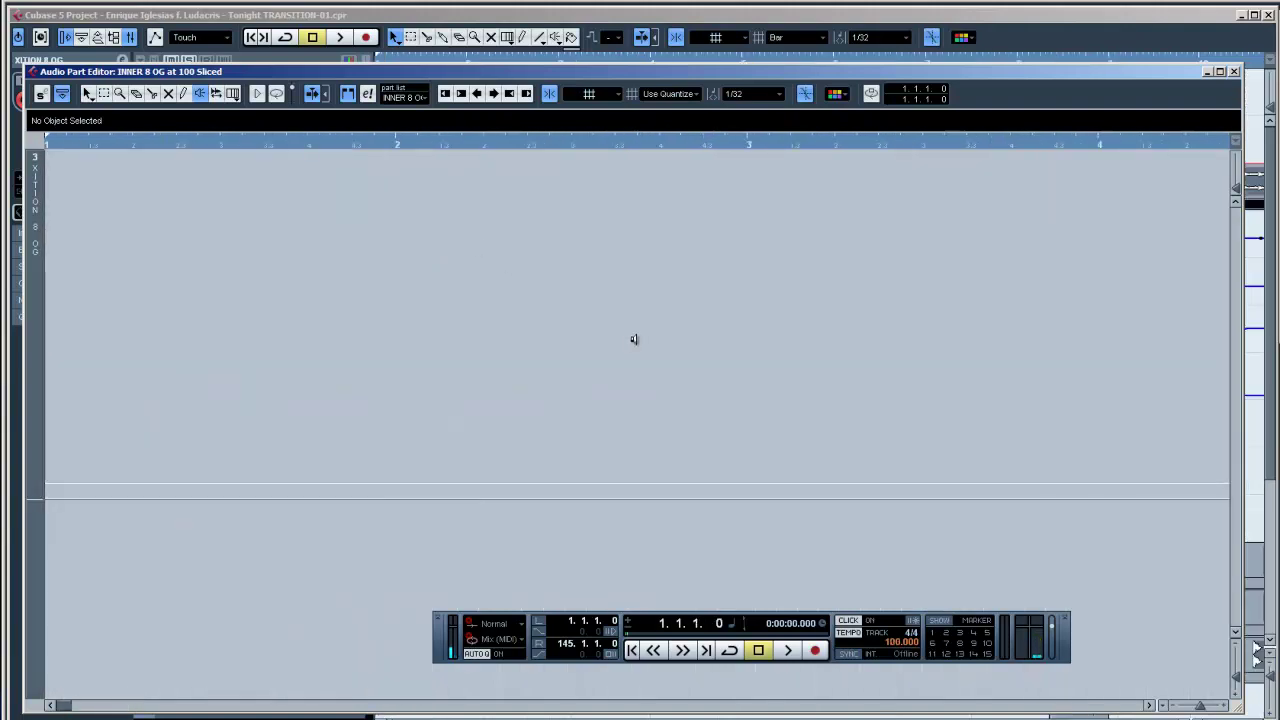
key("Return")
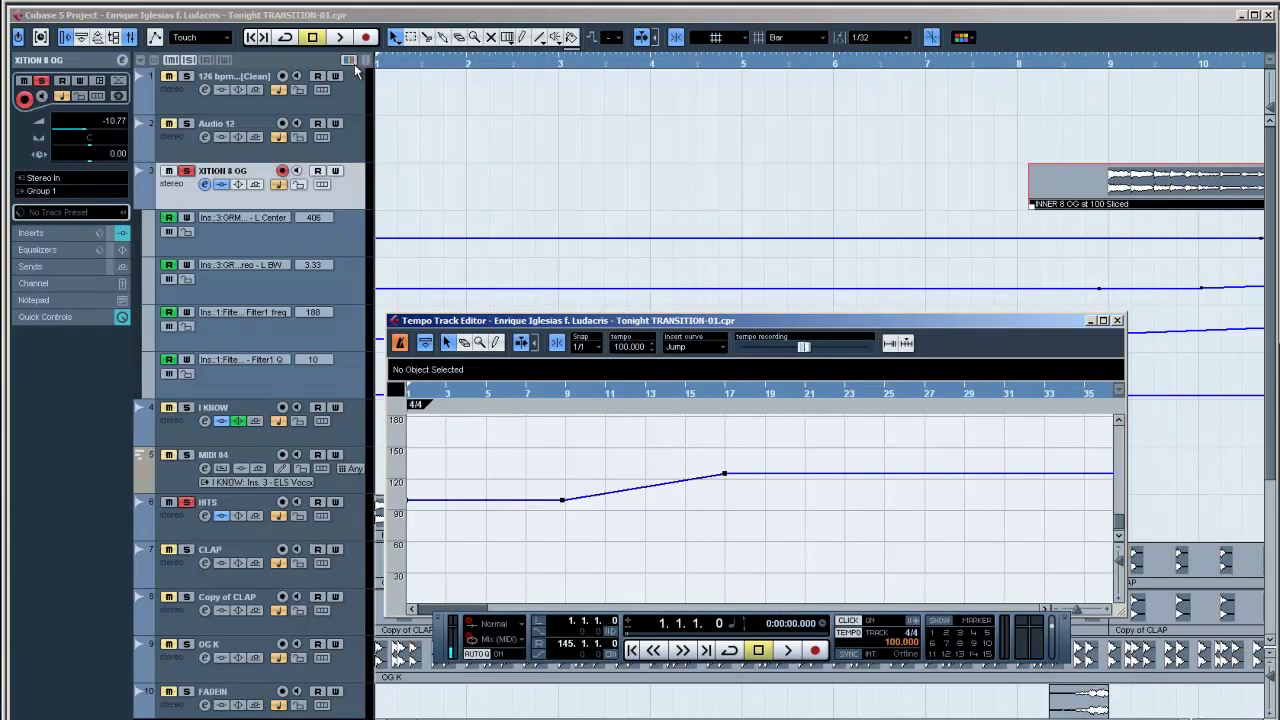
key("Escape")
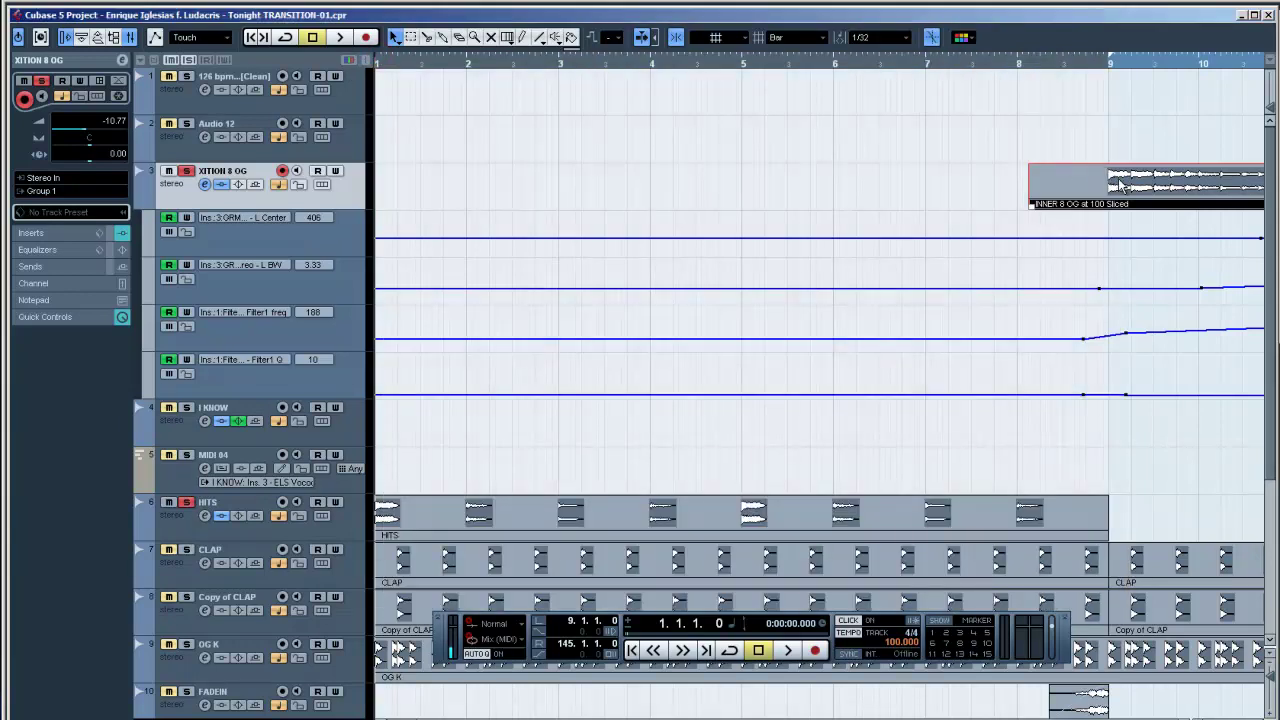
Reopen the INNER 8 OG at 100 Sliced part at bar 9 and audition its slices one by one into bar 10
double_click(1108, 178)
key("KP_1")
left_click(397, 196)
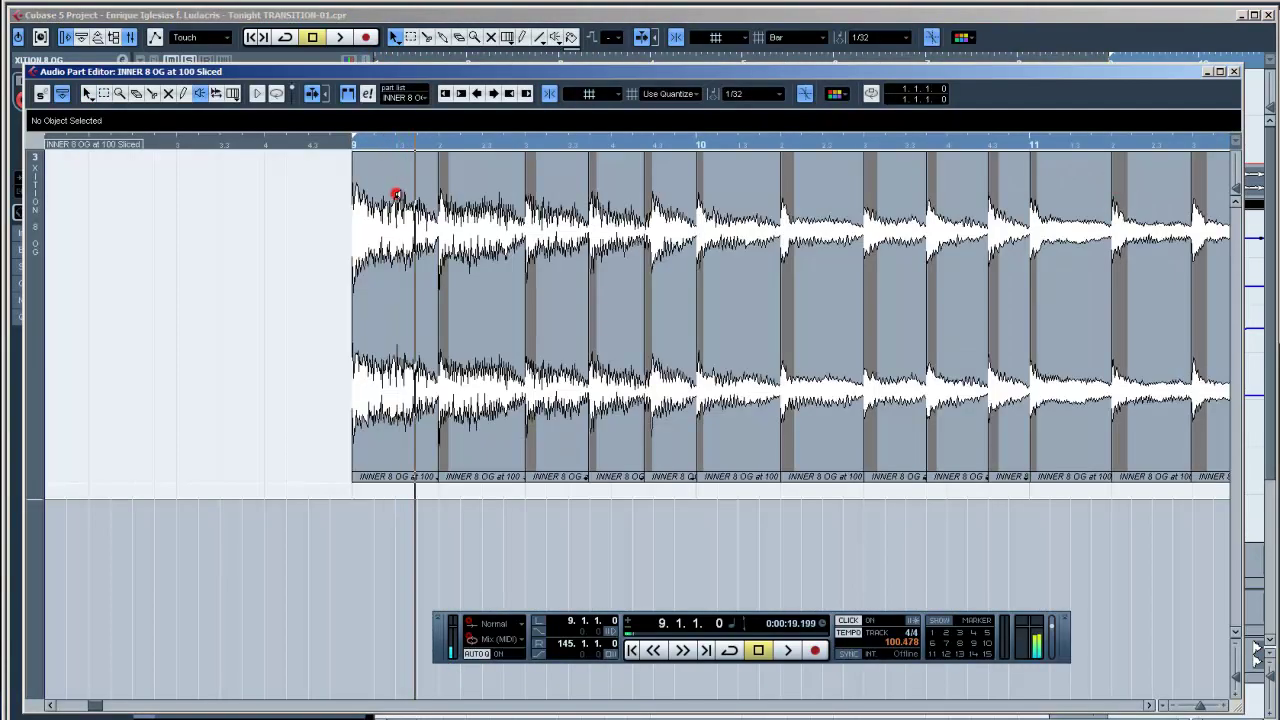
left_click(489, 202)
left_click(531, 206)
left_click(591, 214)
left_click(671, 225)
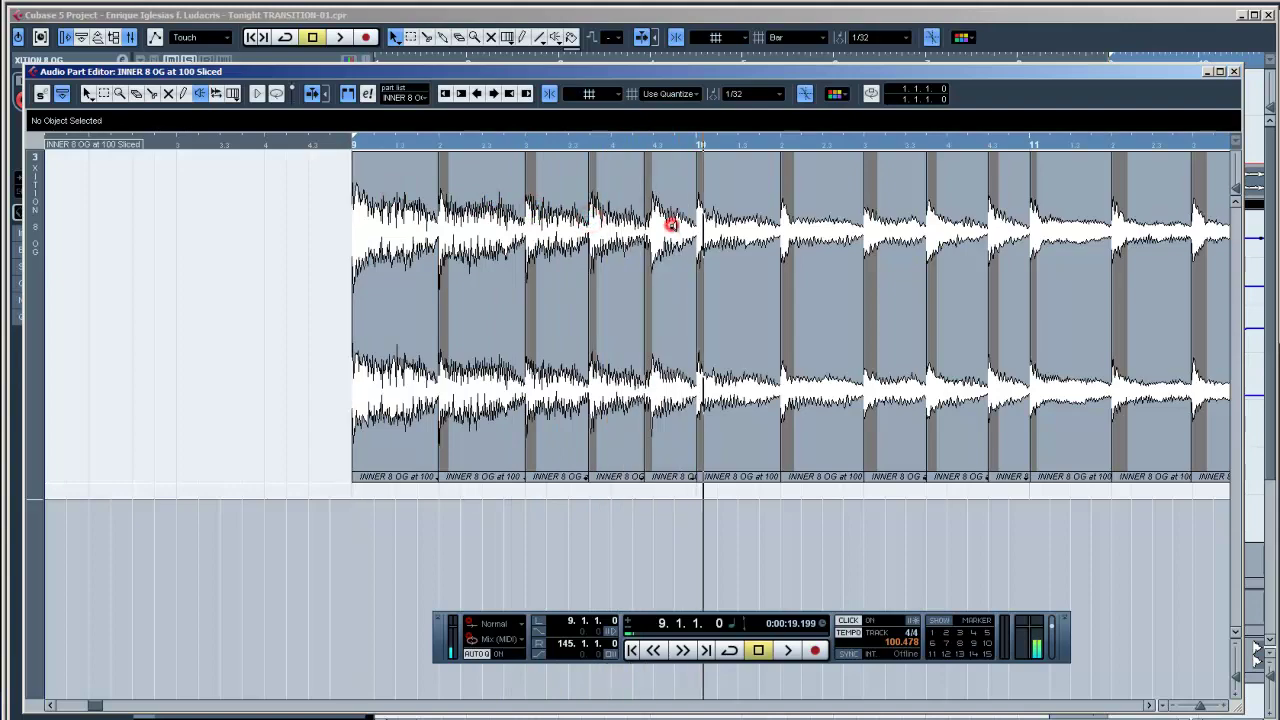
left_click(710, 231)
left_click(788, 238)
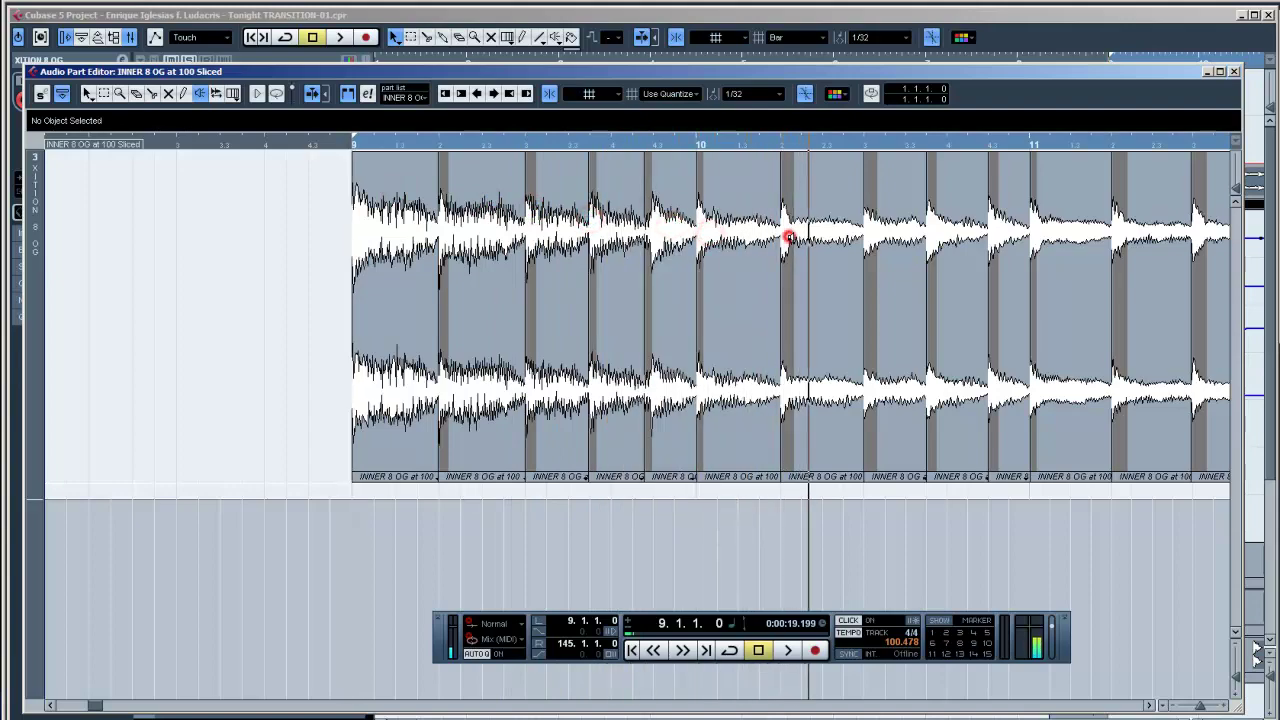
left_click(870, 232)
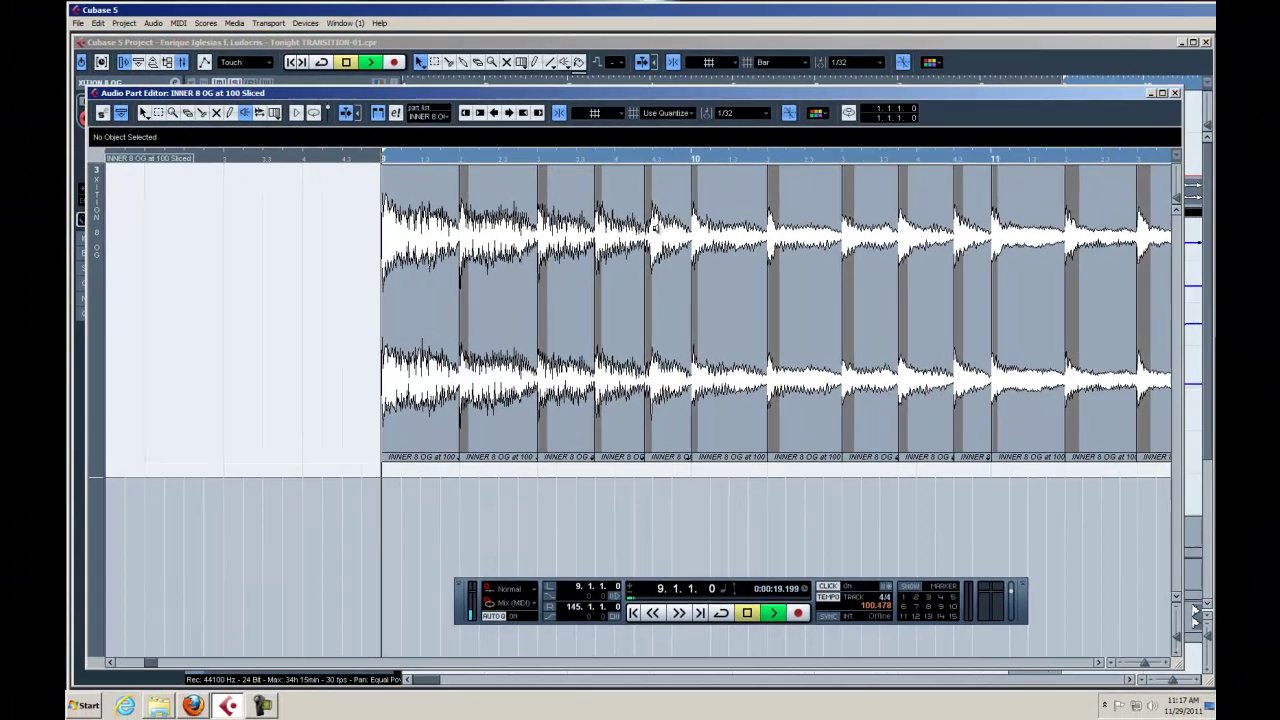
Play the part from bar 9 to about bar 12 while viewing the XITION 8 OG FilterVST insert, and close the plug-in
key("space")
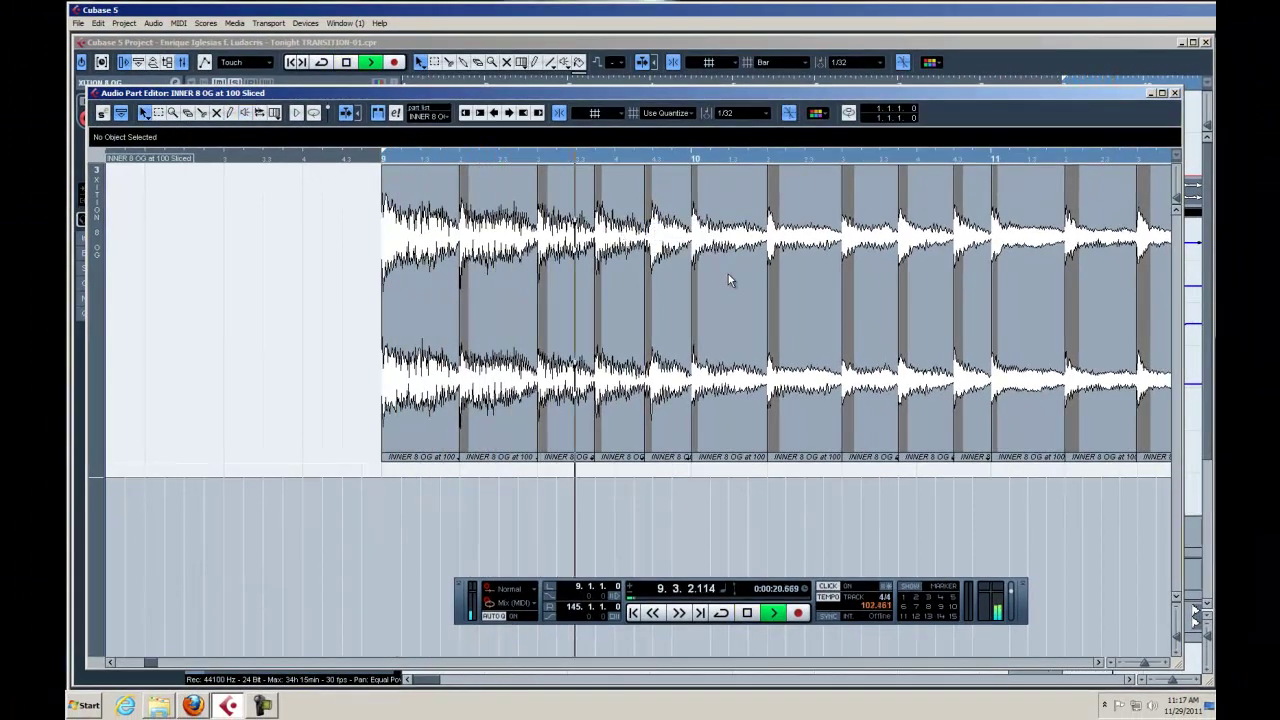
key("ctrl+Tab")
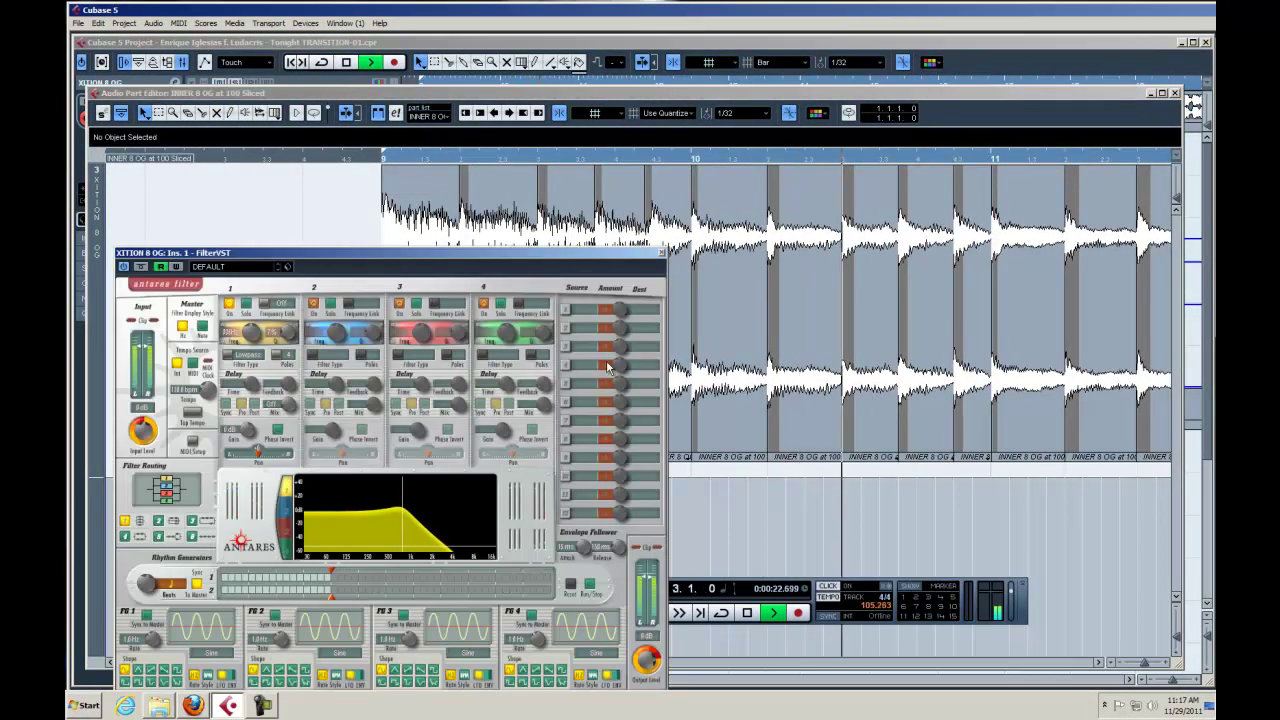
left_click(663, 254)
key("space")
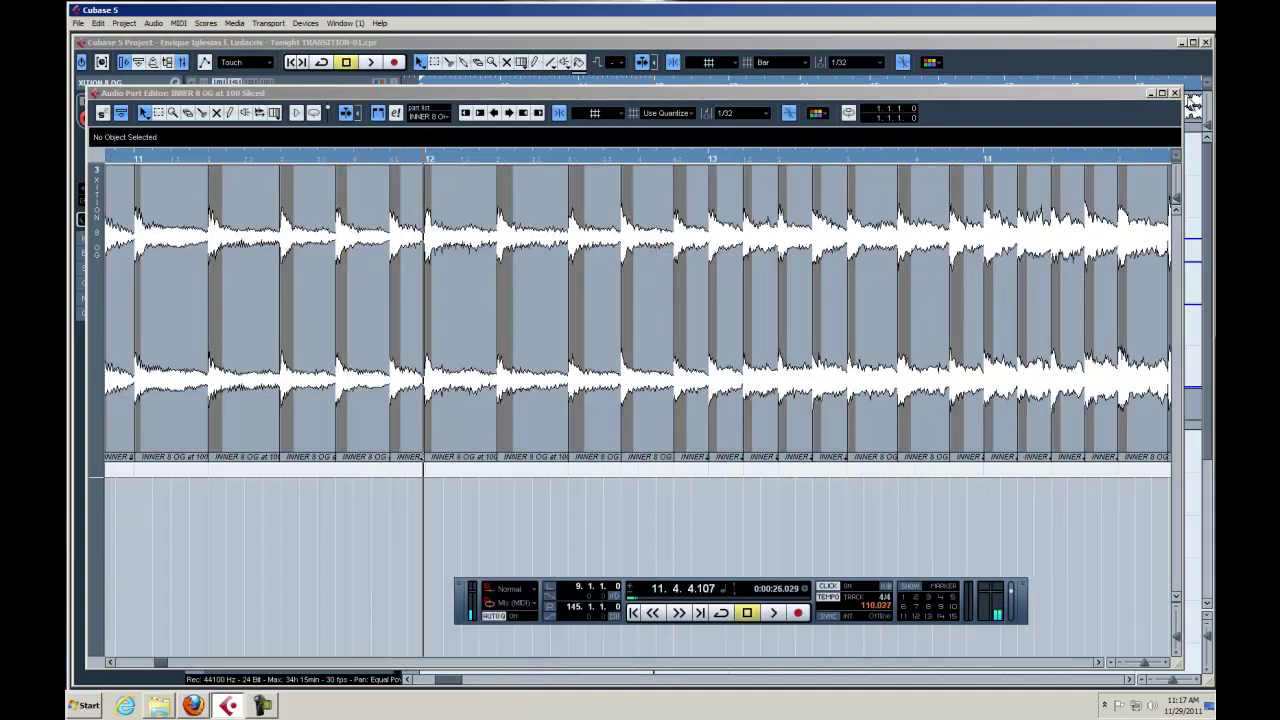
Close the part editor, play the mix without solos from bar 16 to about bar 18, and return the cursor to bar 16
left_click(1176, 93)
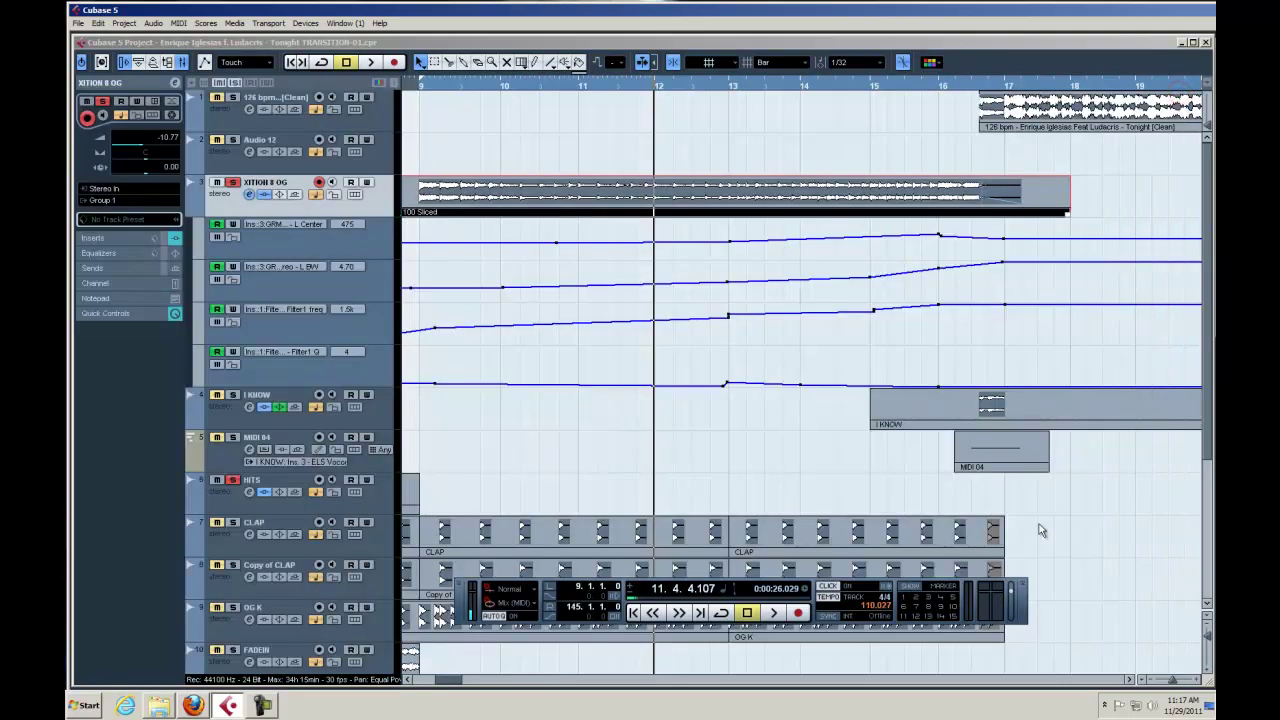
left_click_drag(1172, 683, 1170, 683)
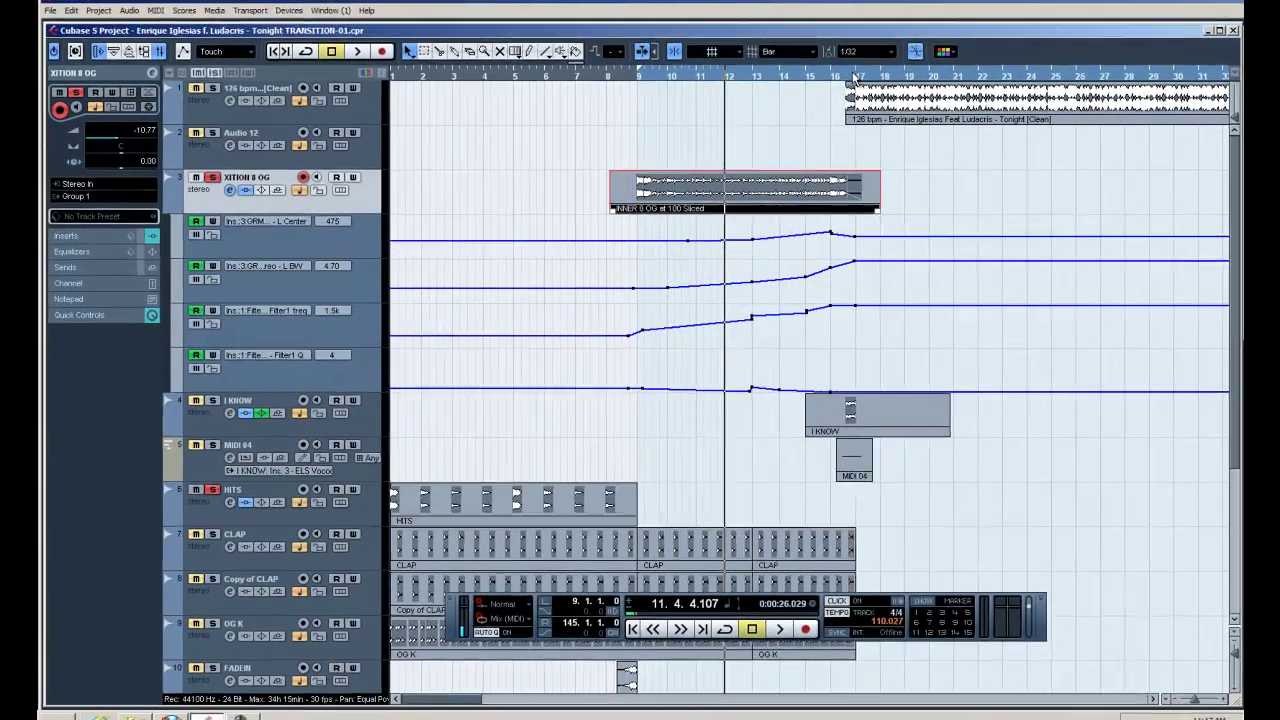
left_click(855, 77)
left_click(836, 77)
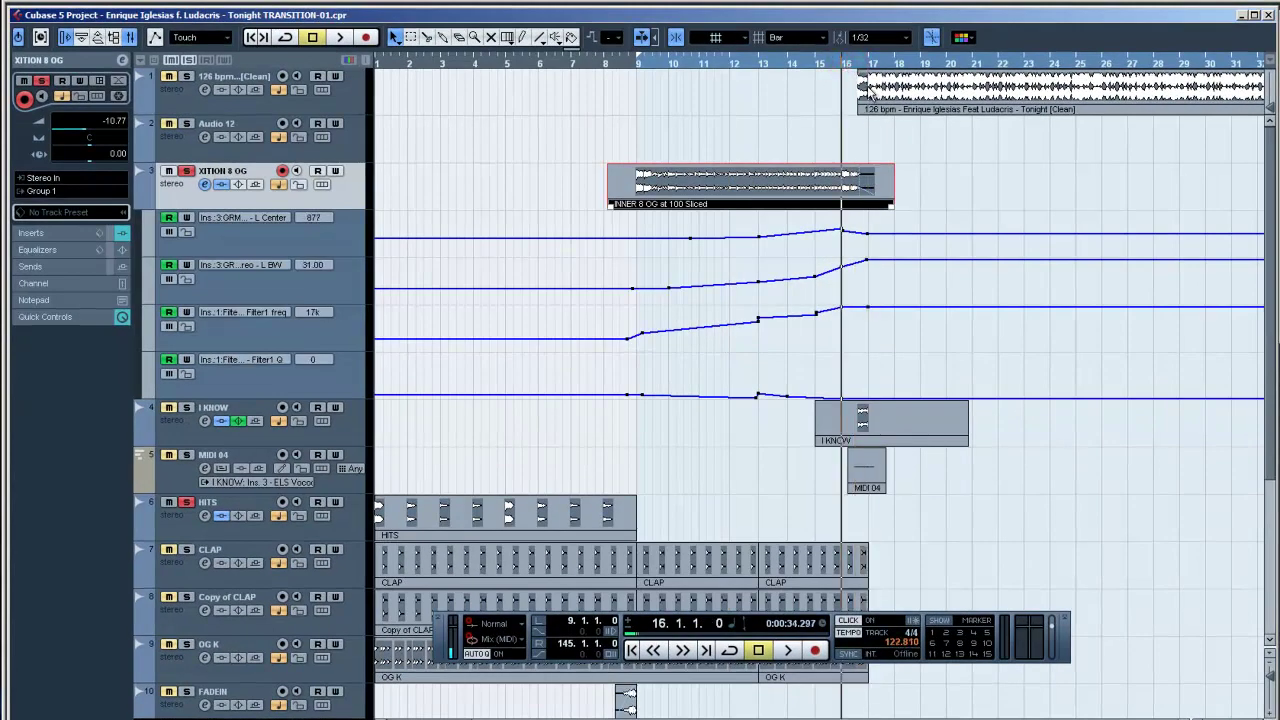
key("space")
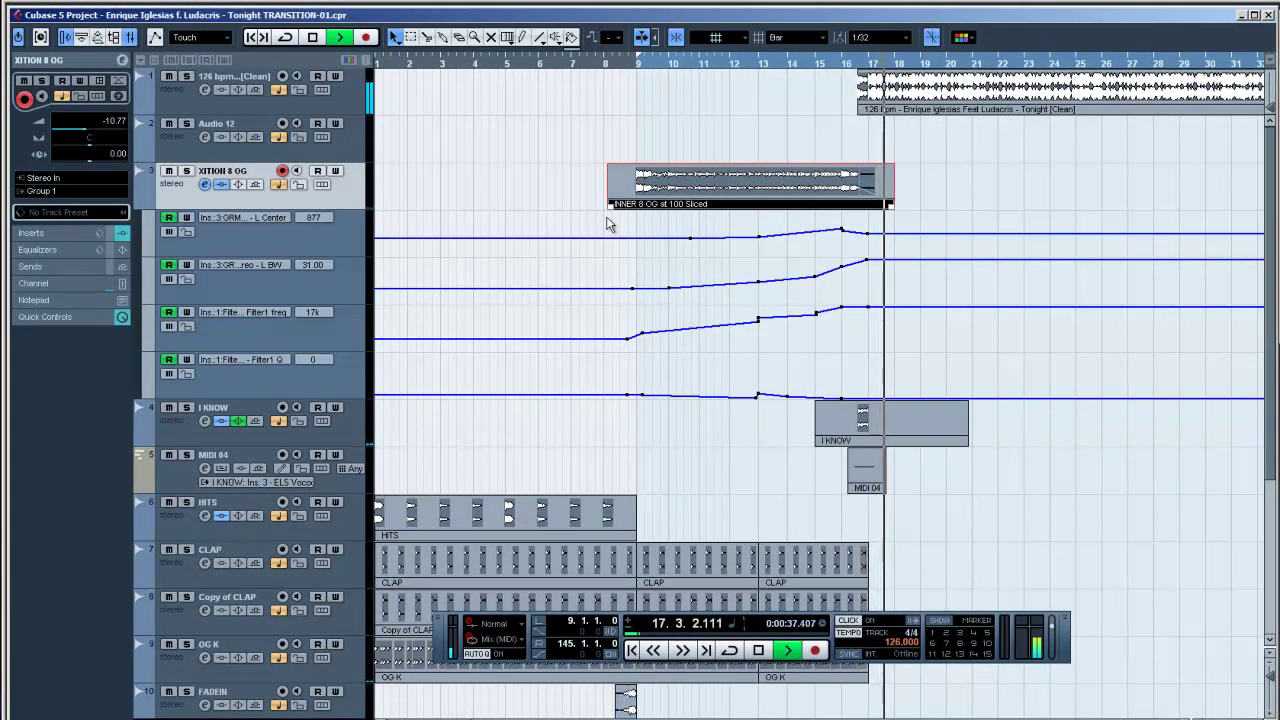
key("space")
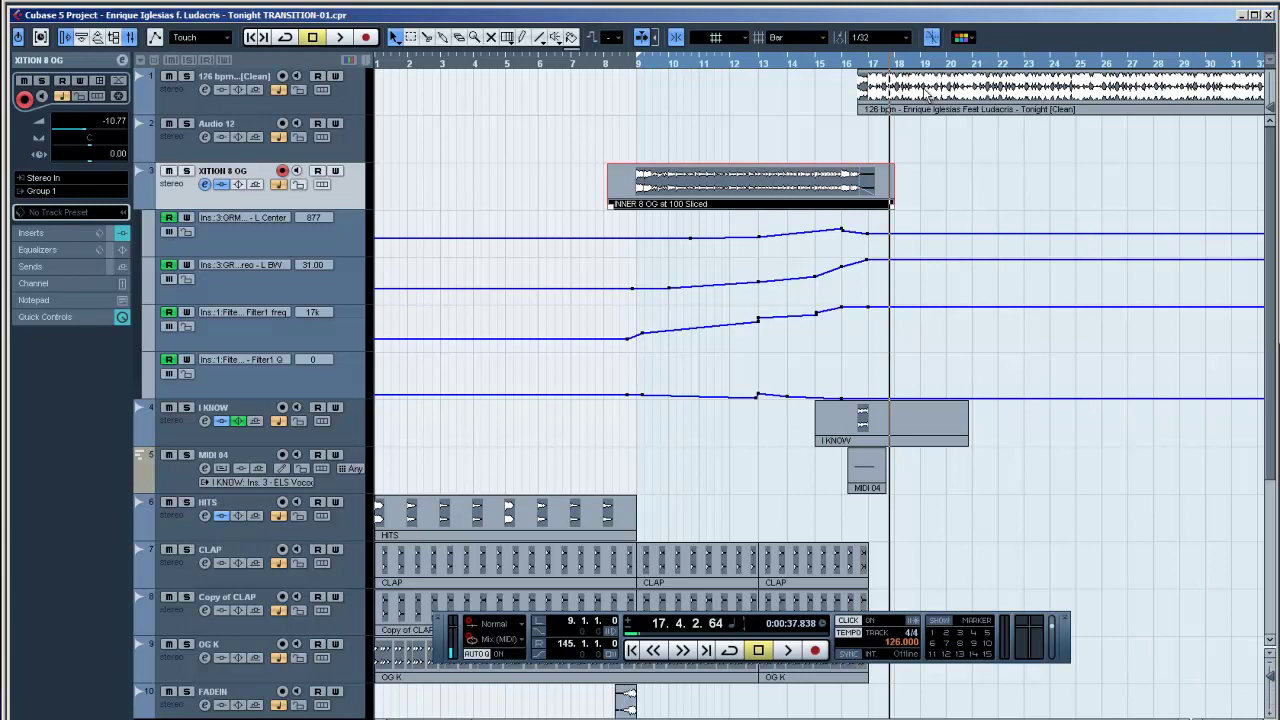
left_click(860, 68)
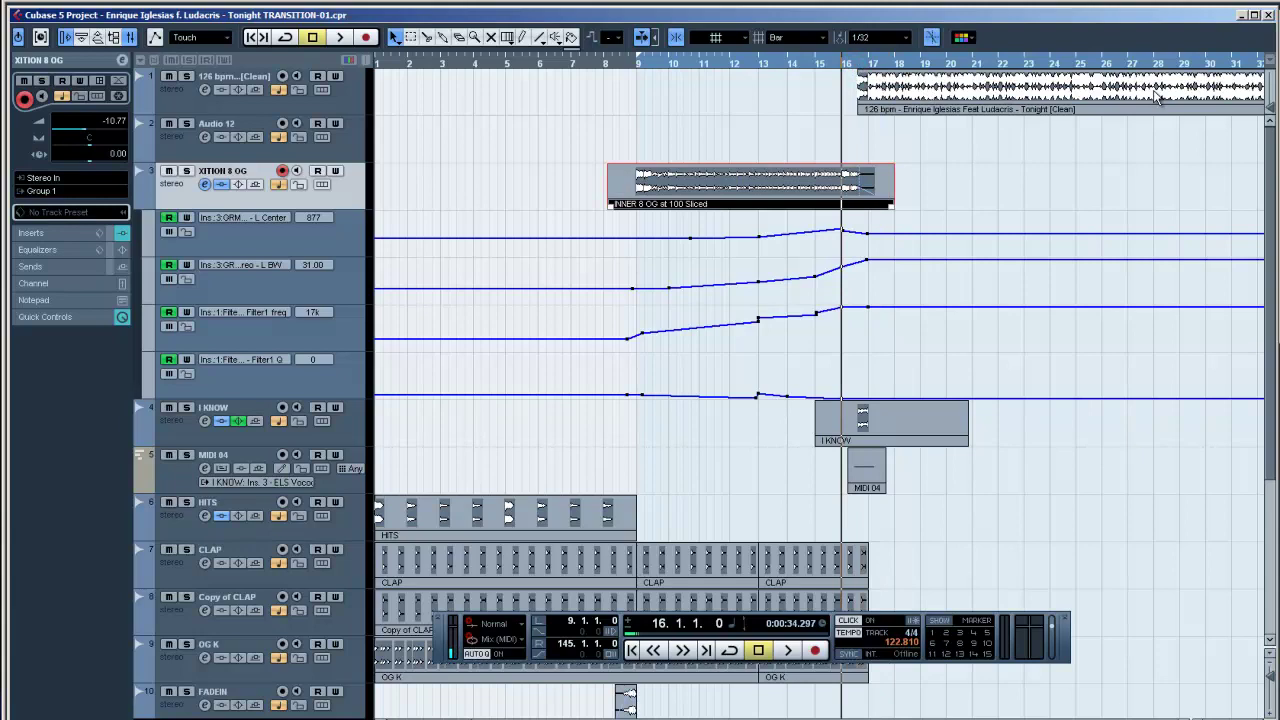
Examine the INNER 8 OG at 100 Sliced part and its filter automation between bars 9 and 17, against the start of the 126 bpm track
left_click(1272, 680)
key("h")
key("h")
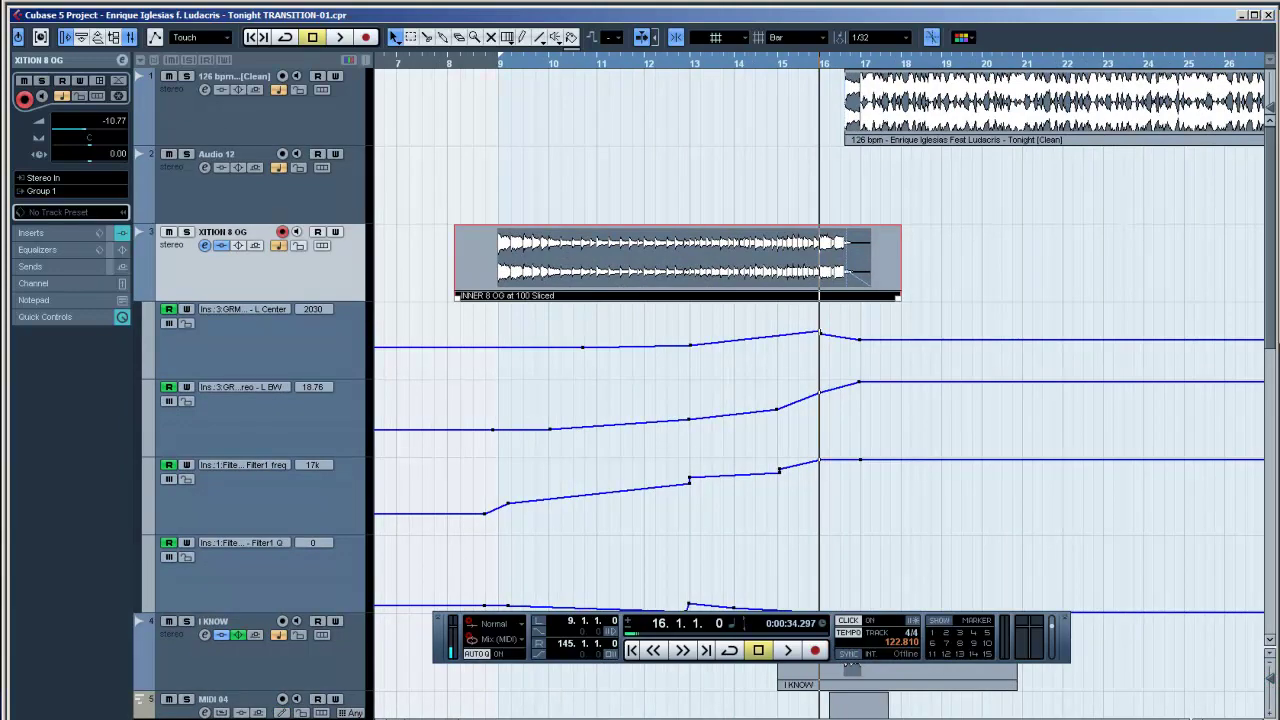
scroll(819, 390, "left", 4)
scroll(819, 390, "right", 3)
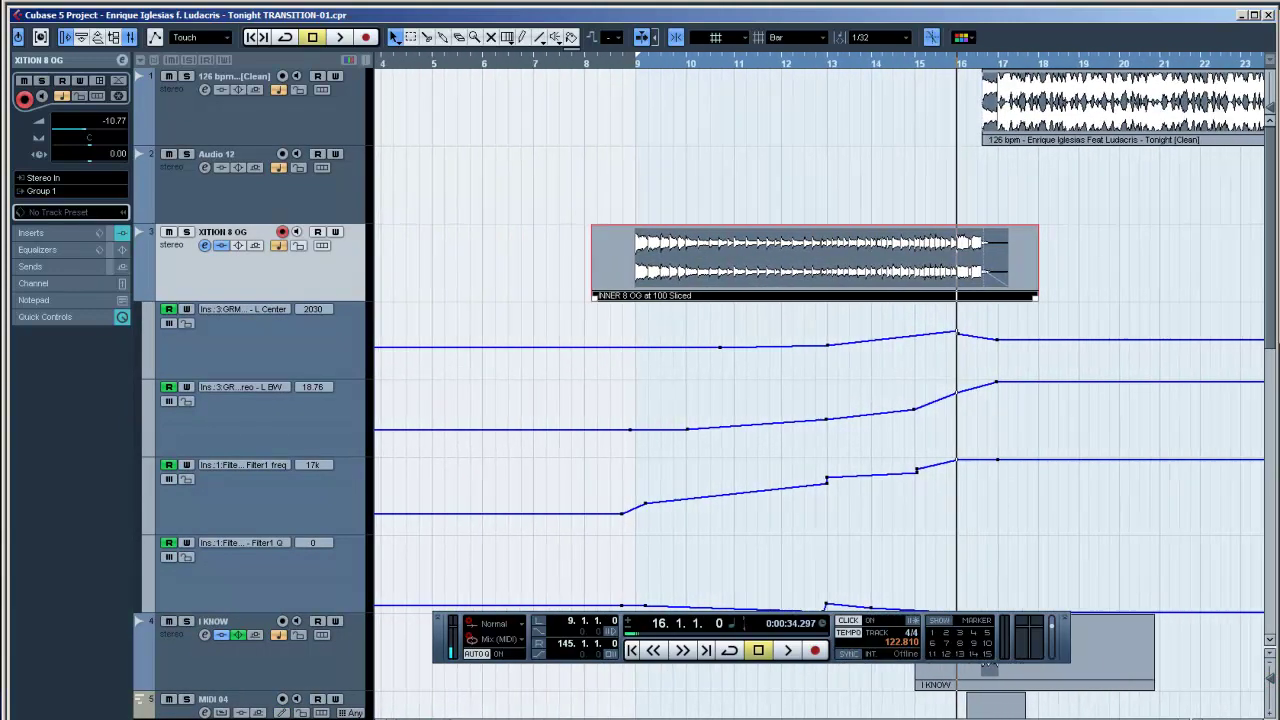
scroll(819, 390, "left", 2)
scroll(824, 605, "left", 1)
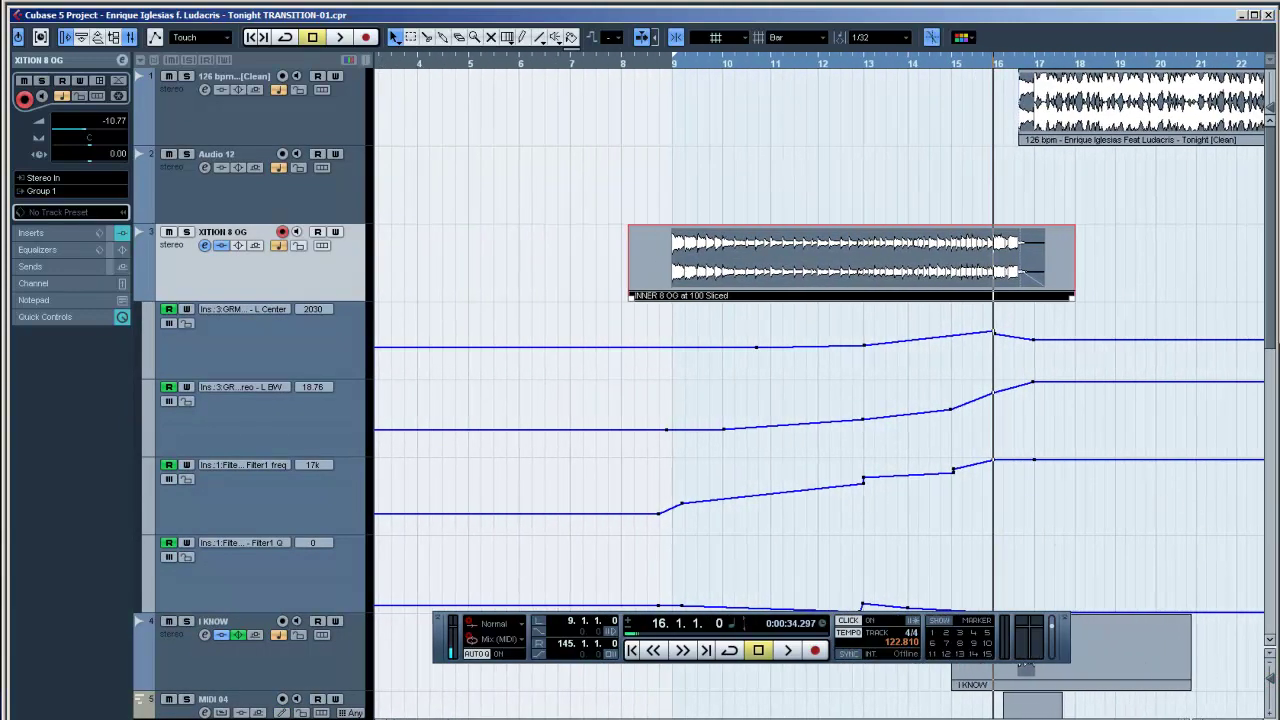
scroll(820, 380, "right", 8)
scroll(820, 380, "left", 10)
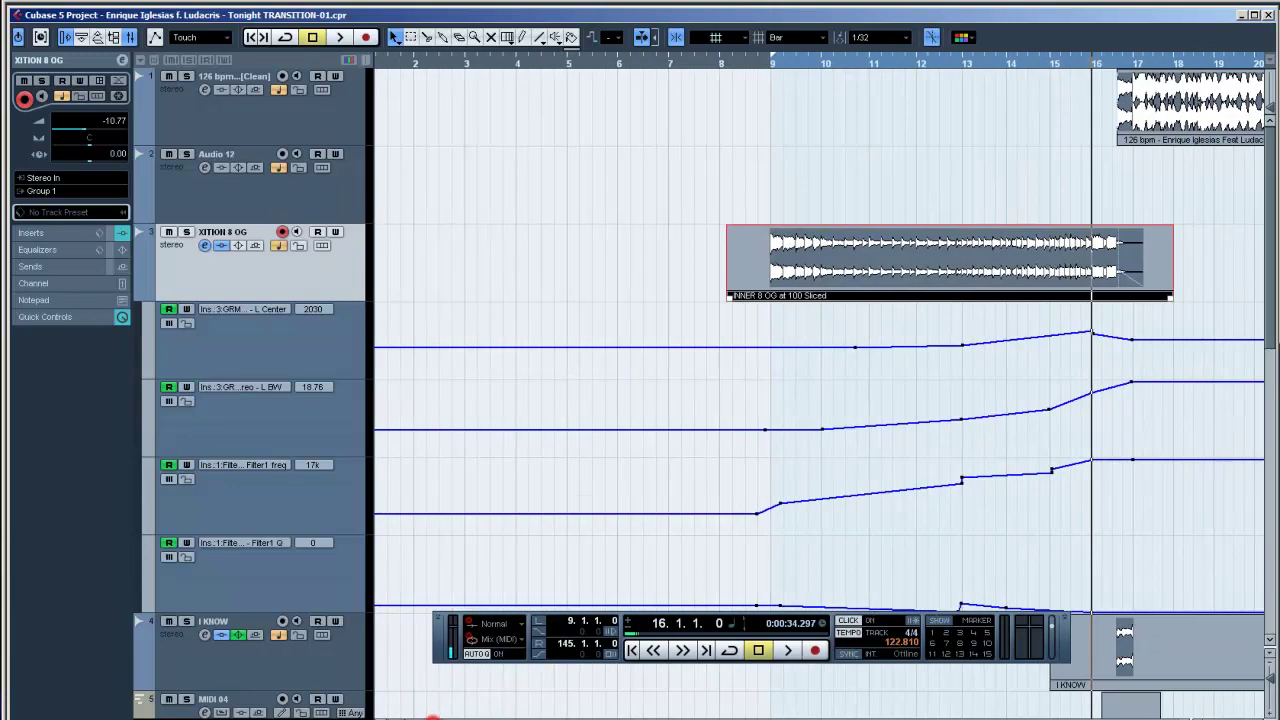
left_click(1271, 685)
left_click(1271, 685)
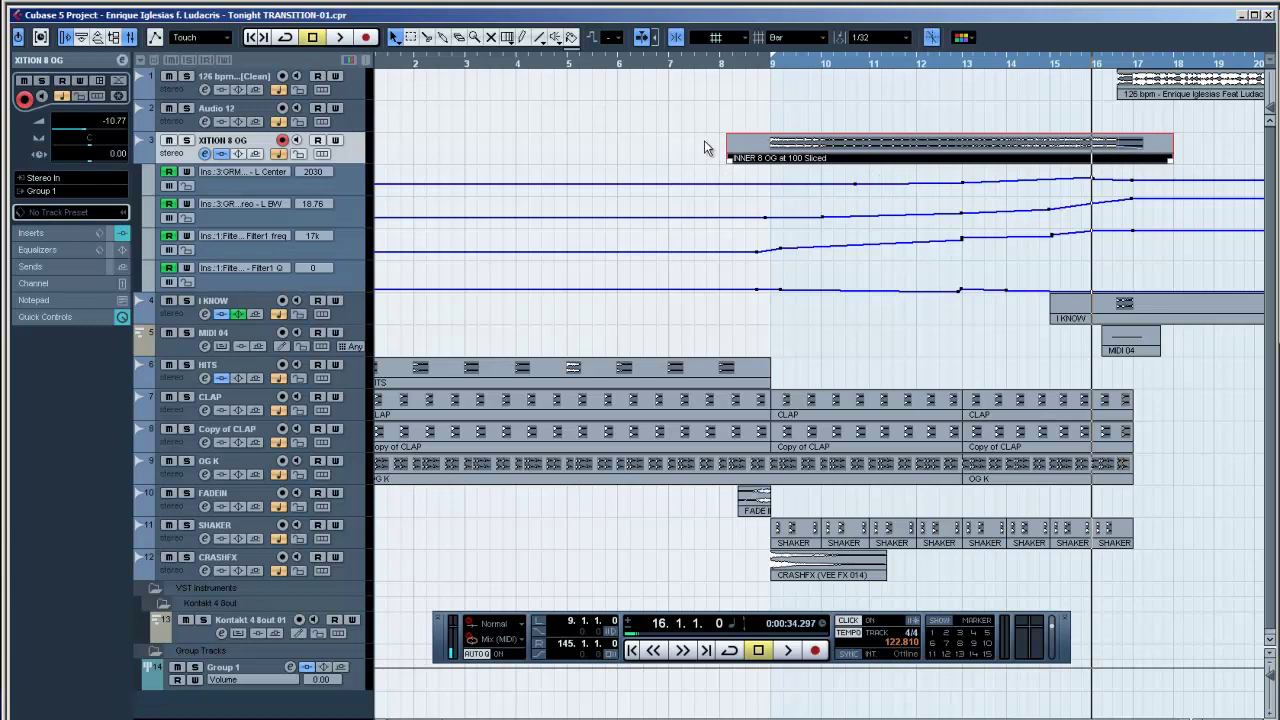
Highlight the intro's HITS, CLAP, Copy of CLAP and OG K parts before bar 9 twice, clearing the selection each time
left_click_drag(469, 343, 552, 490)
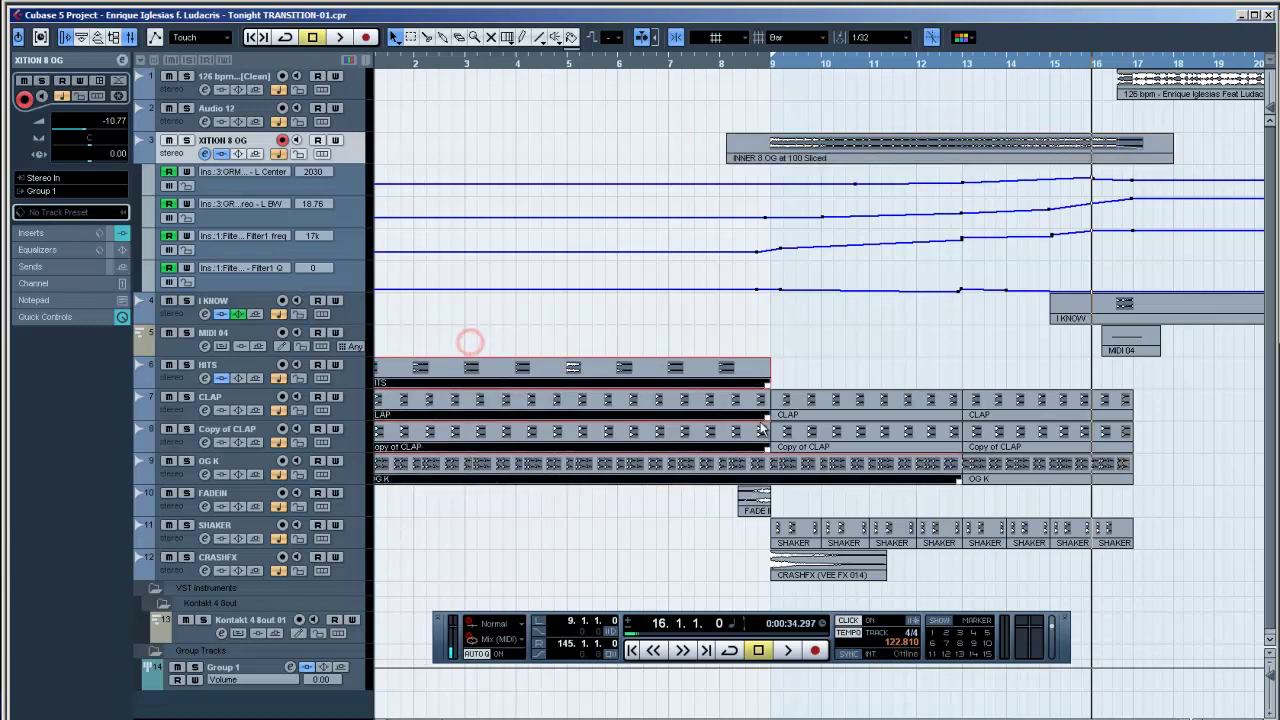
left_click(600, 162)
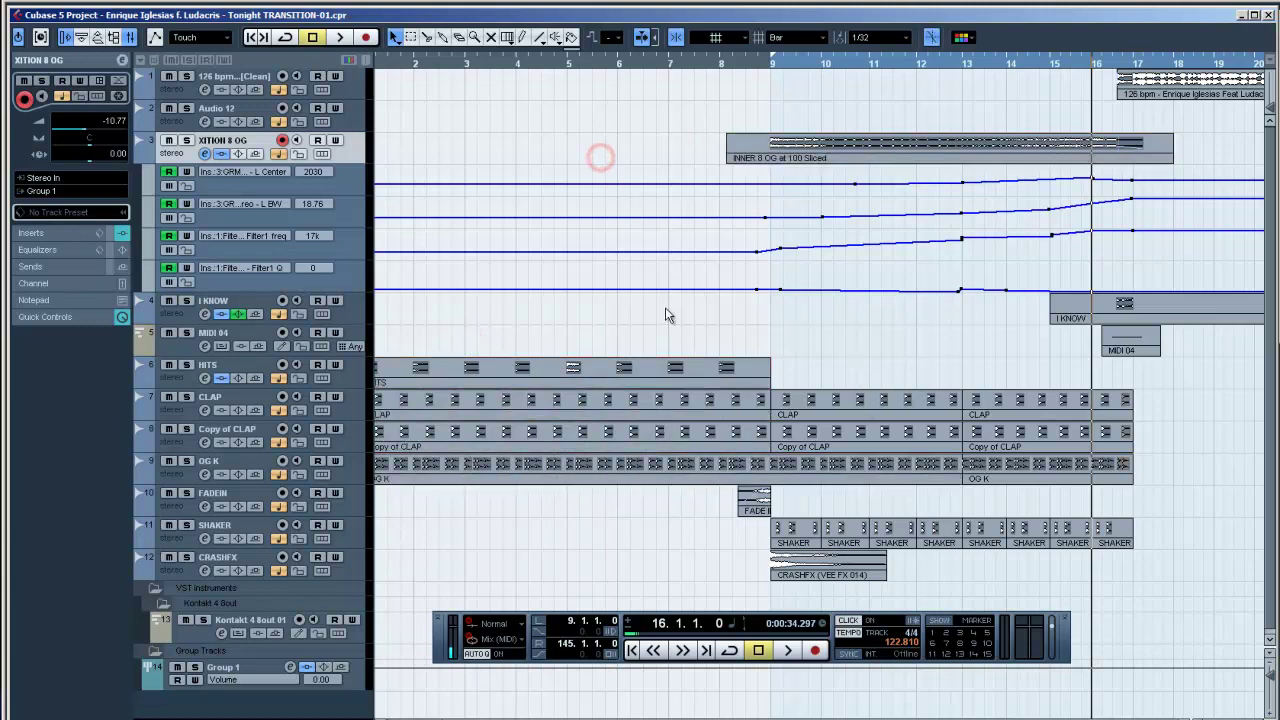
left_click_drag(642, 336, 683, 462)
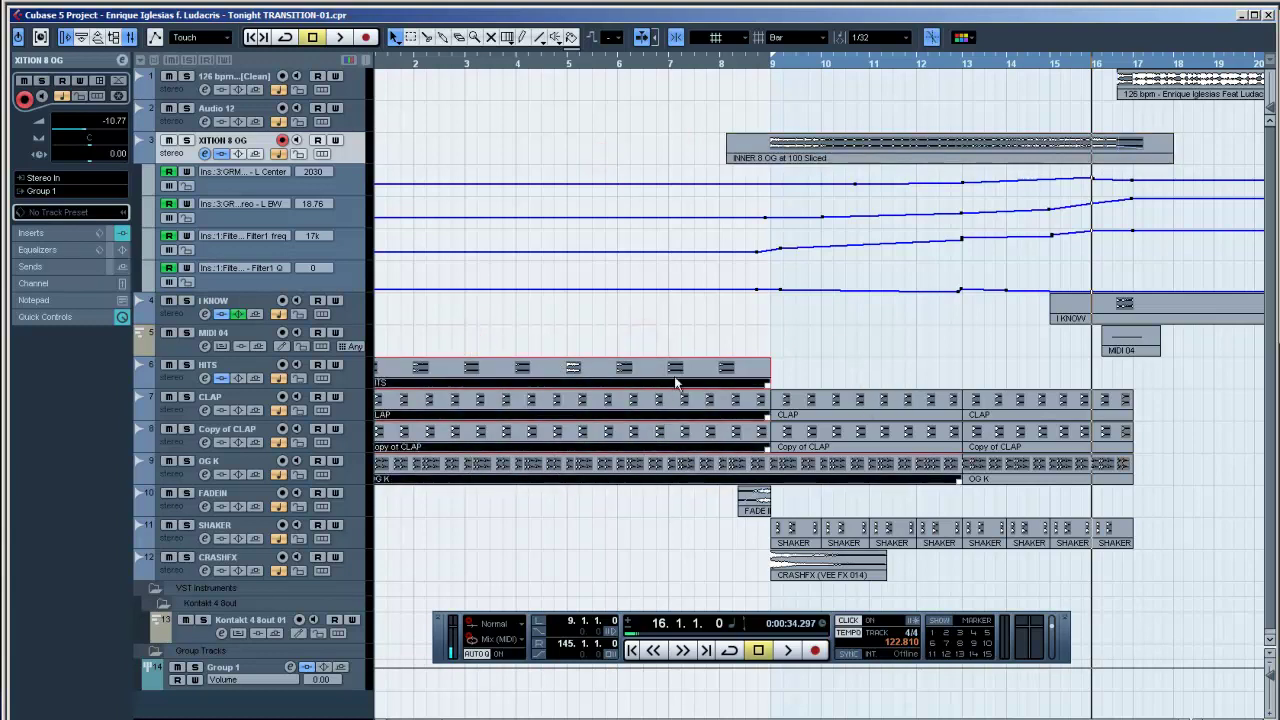
left_click(605, 160)
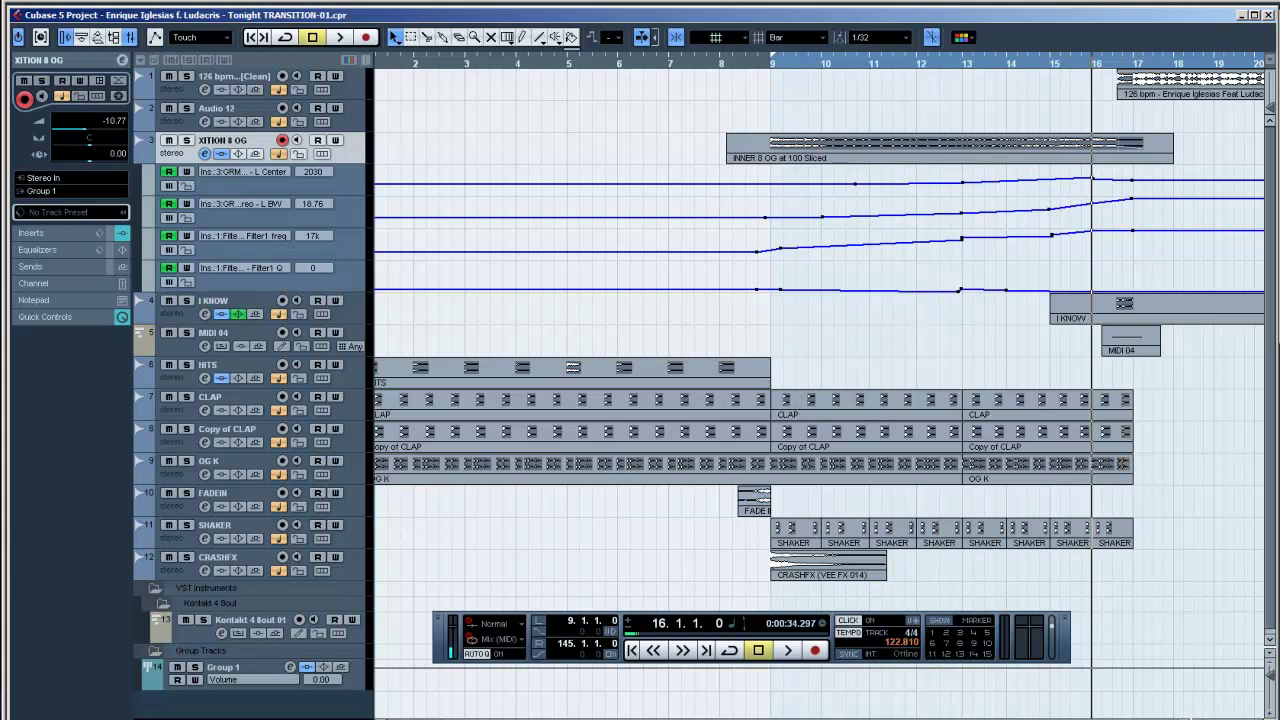
Play the end of the song from bar 119 to about bar 122, and select the overlapping 126 bpm and Audio 12 parts
left_click_drag(1236, 716, 1200, 716)
left_click(833, 68)
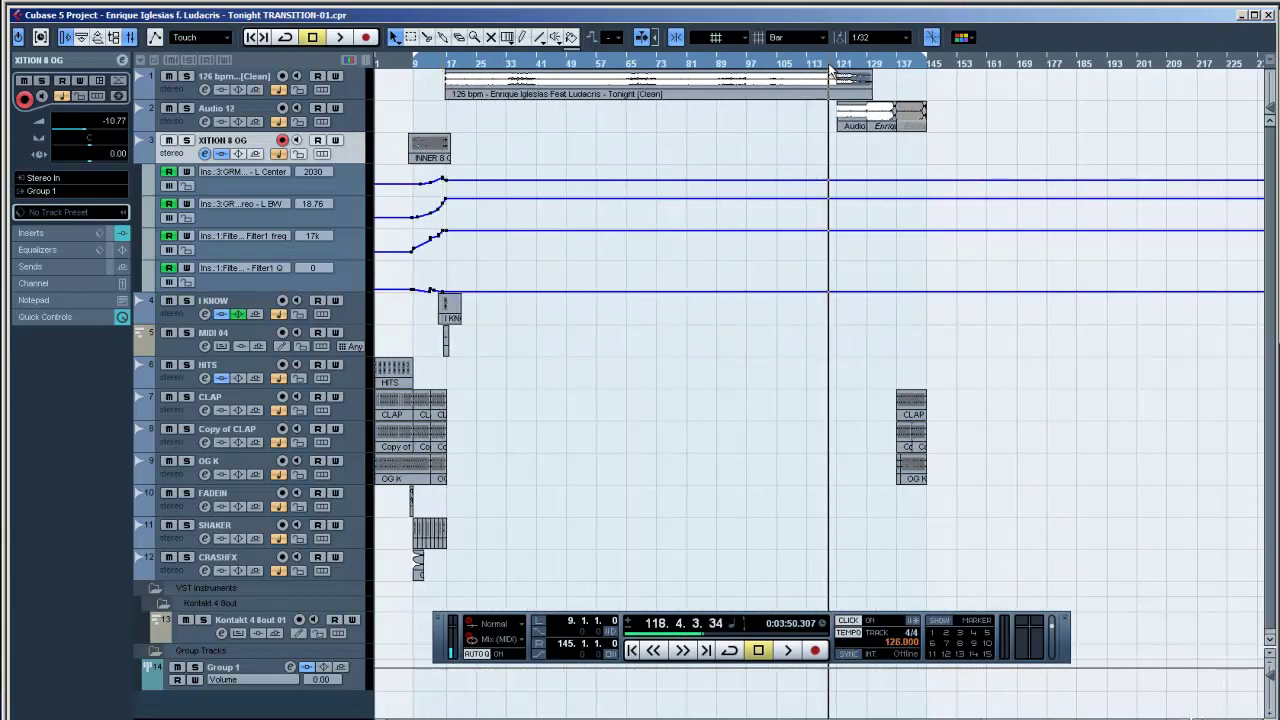
key("h")
key("h")
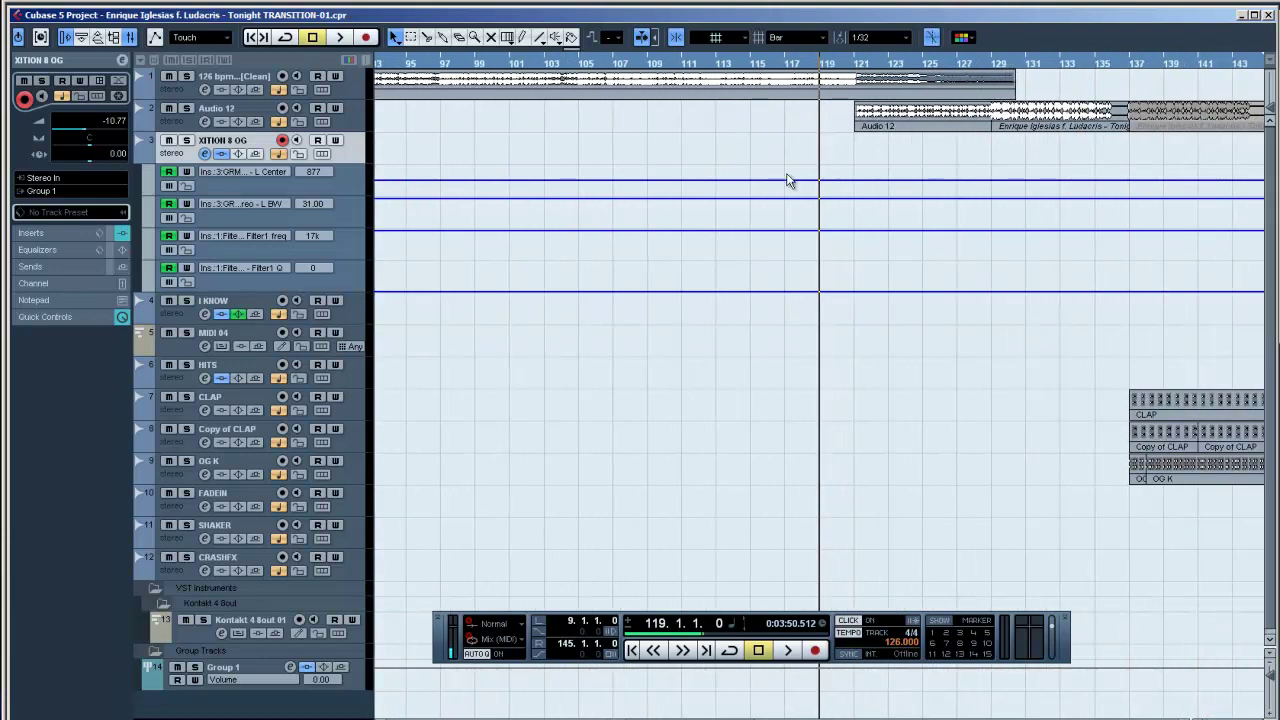
key("space")
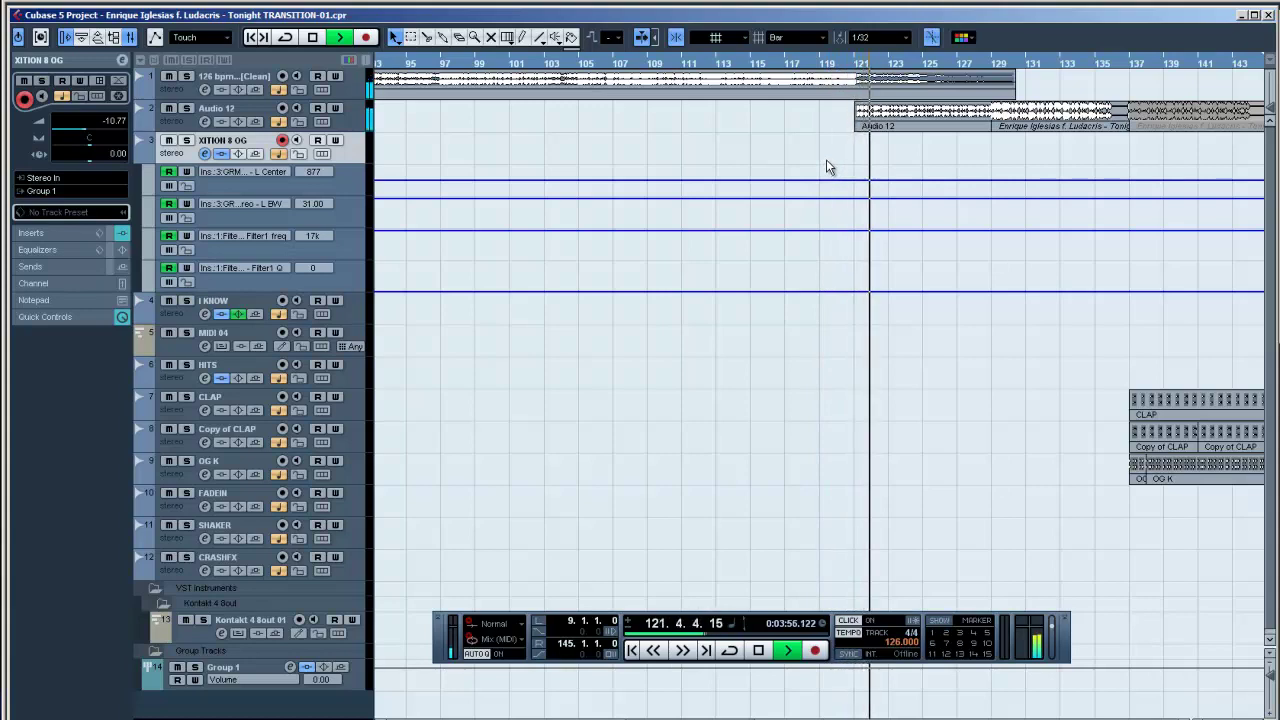
left_click_drag(877, 139, 835, 79)
key("space")
Set the cursor to bar 121, inspect the overlapping 126 bpm and Audio 12 parts together in the Audio Part Editor, and start playback
left_click(850, 62)
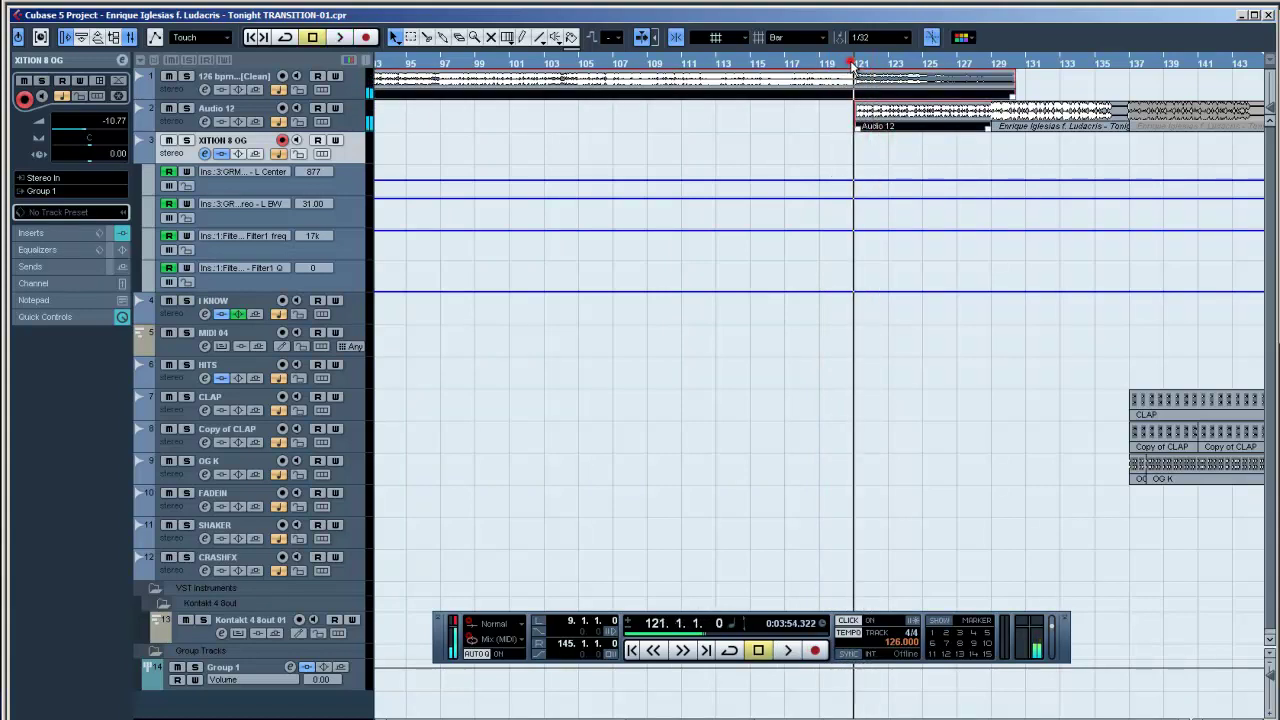
double_click(872, 121)
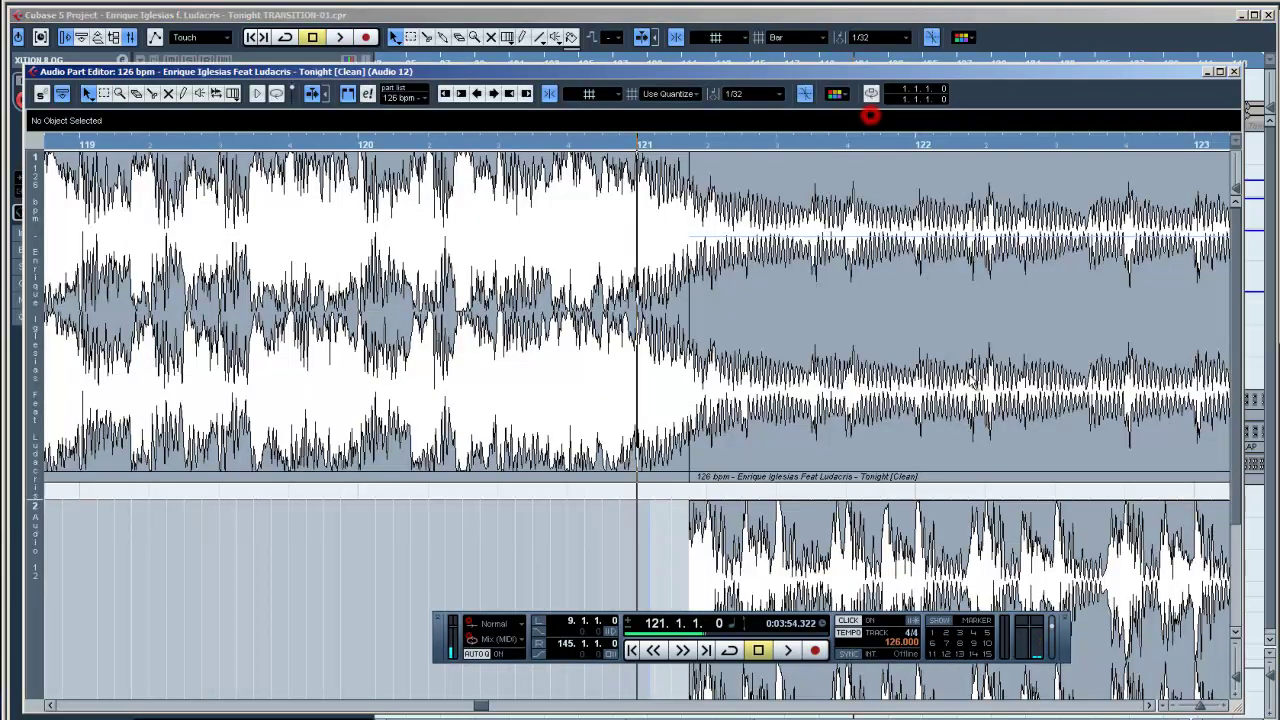
left_click(1236, 679)
right_click(676, 401)
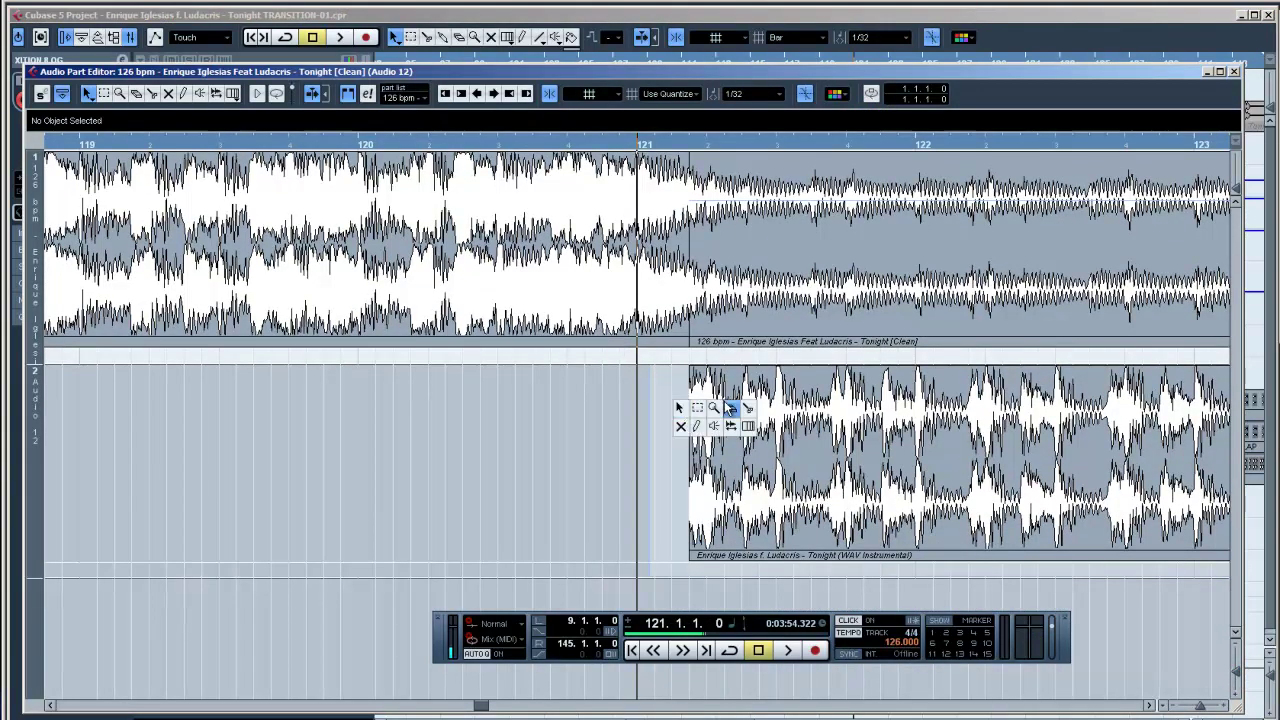
left_click(729, 408)
key("space")
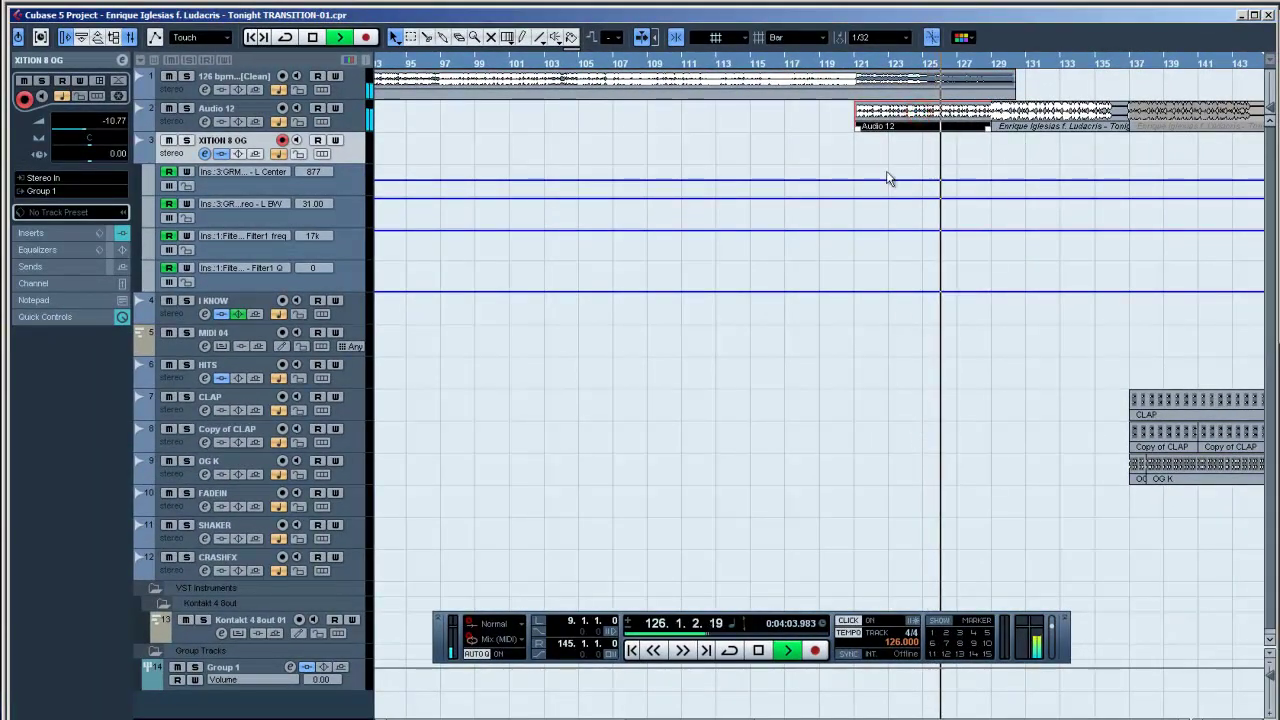
Open the Audio 12 part alone in the Audio Part Editor, check it up to bar 129, and close the editor
double_click(930, 112)
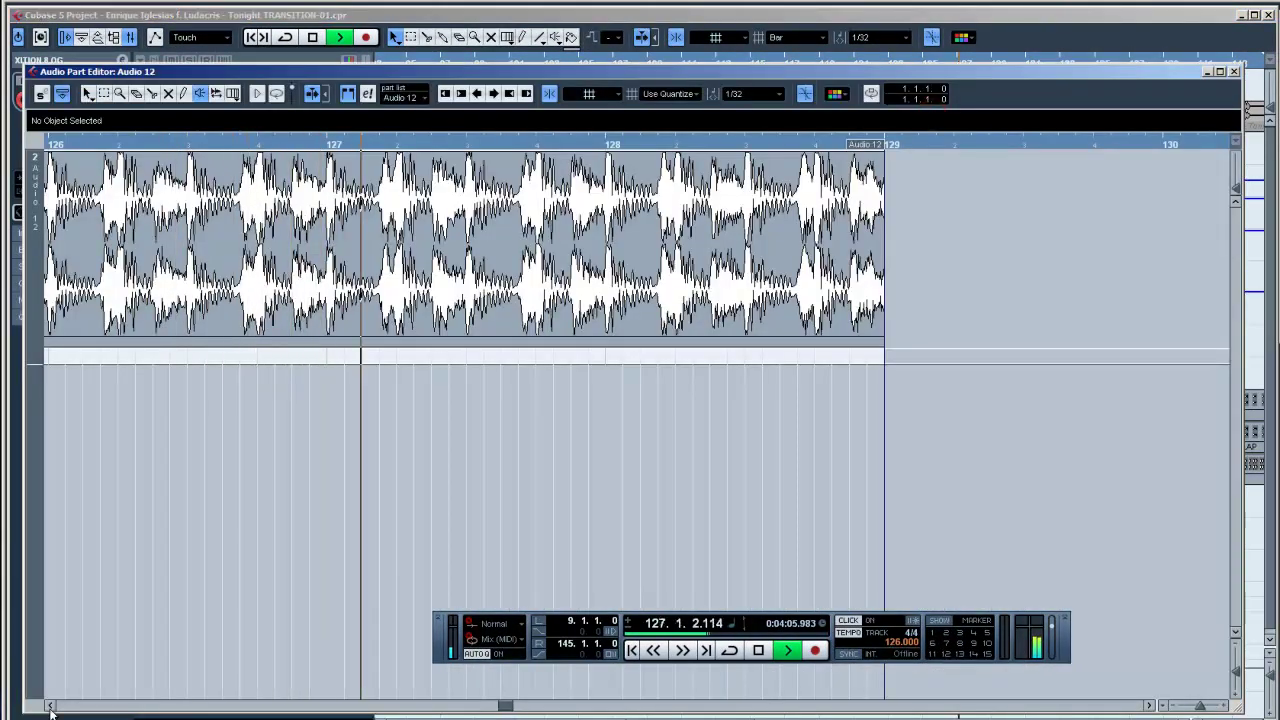
left_click(50, 706)
key("Escape")
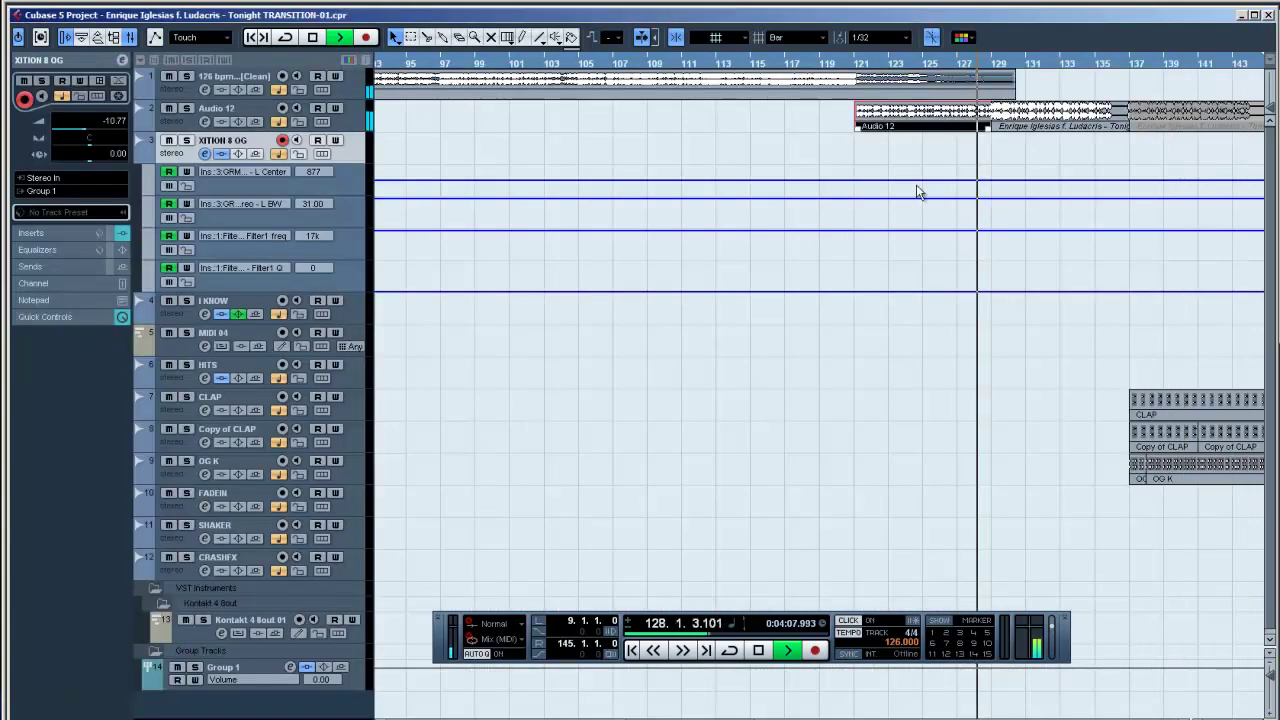
Glue the Audio 12 part to the event that follows it at bar 129, return to the selection tool, and stop playback
right_click(1010, 152)
left_click(1019, 146)
left_click(969, 123)
right_click(968, 123)
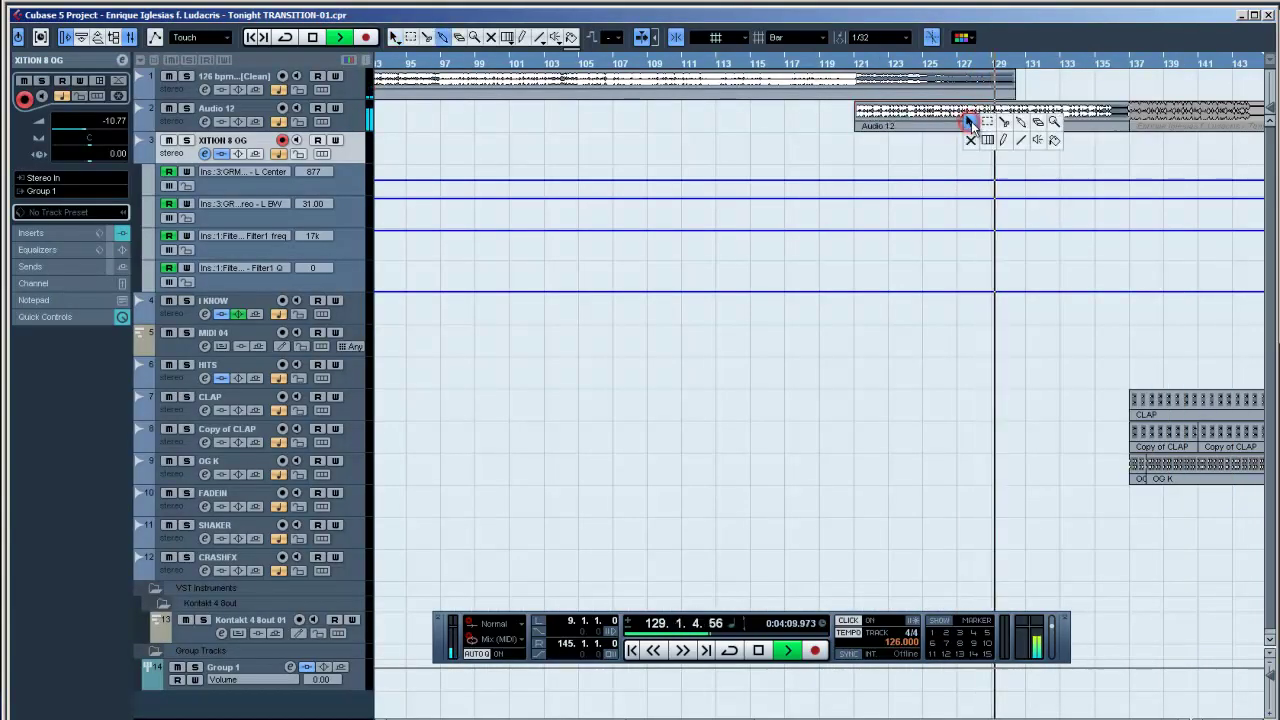
left_click(968, 123)
key("space")
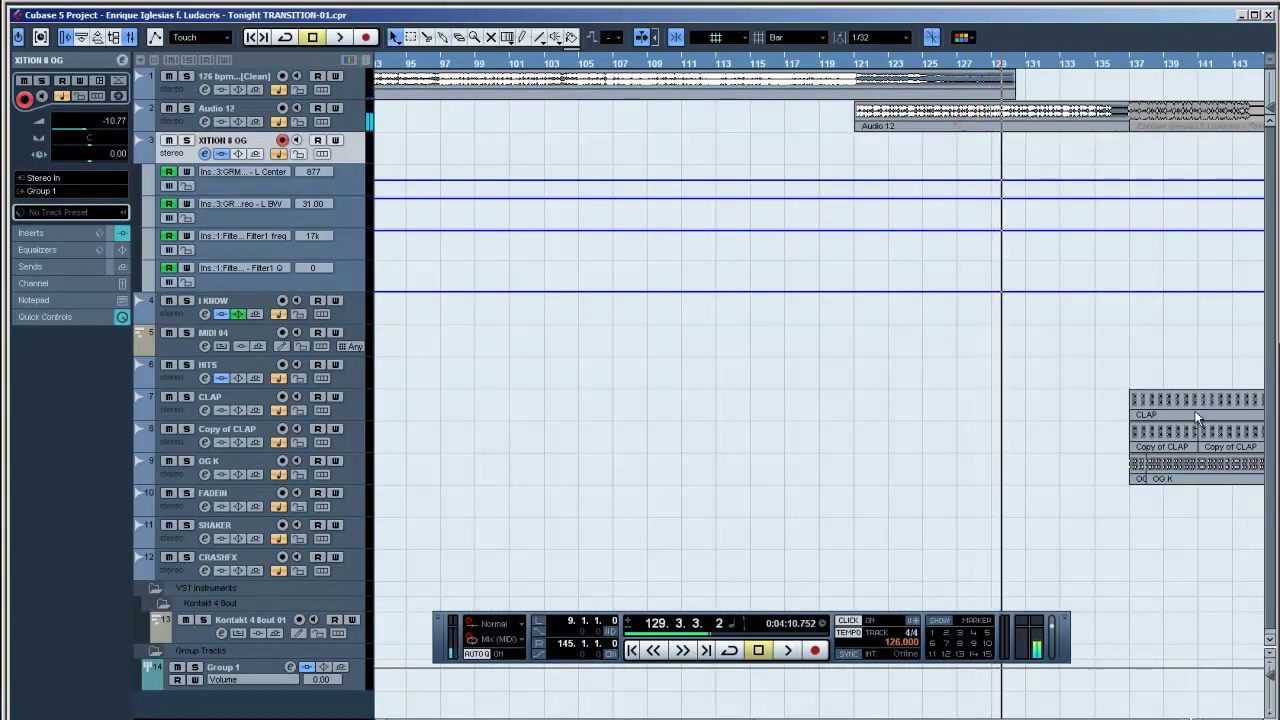
Play the closing CLAP, Copy of CLAP and OG K parts from bar 137 to about bar 138
left_click(1122, 65)
key("space")
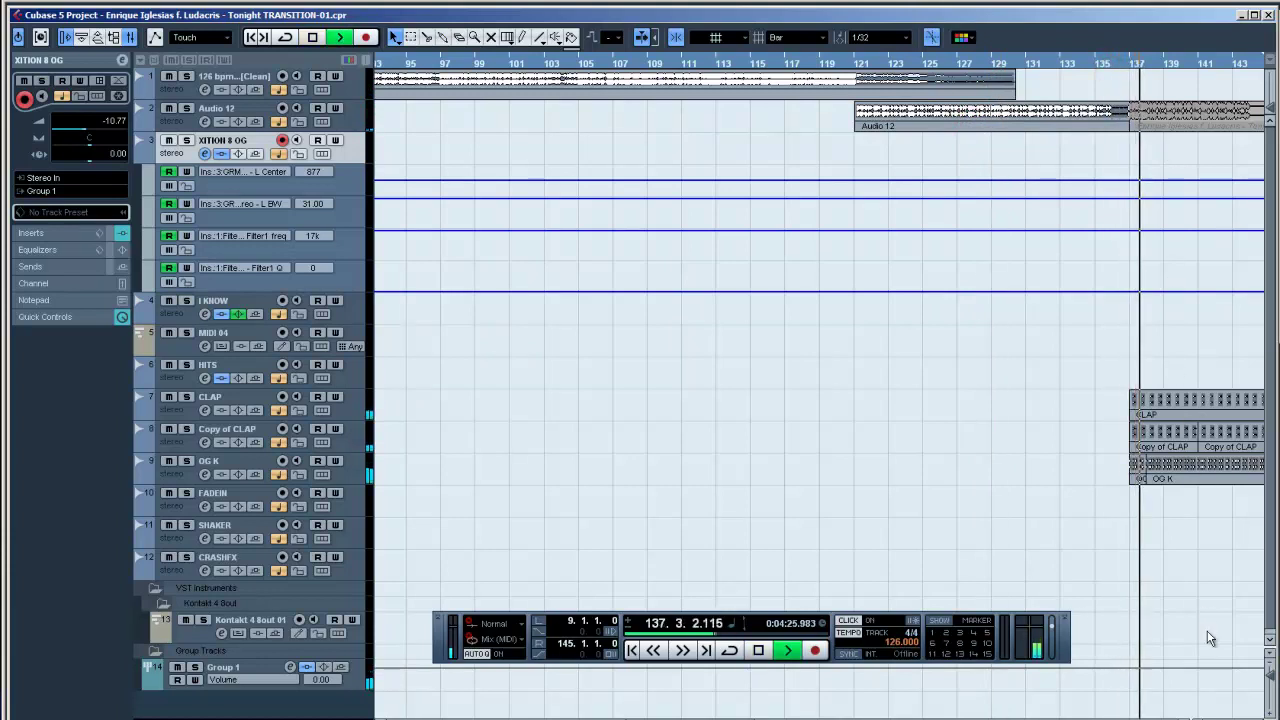
left_click_drag(1232, 717, 1218, 717)
key("space")
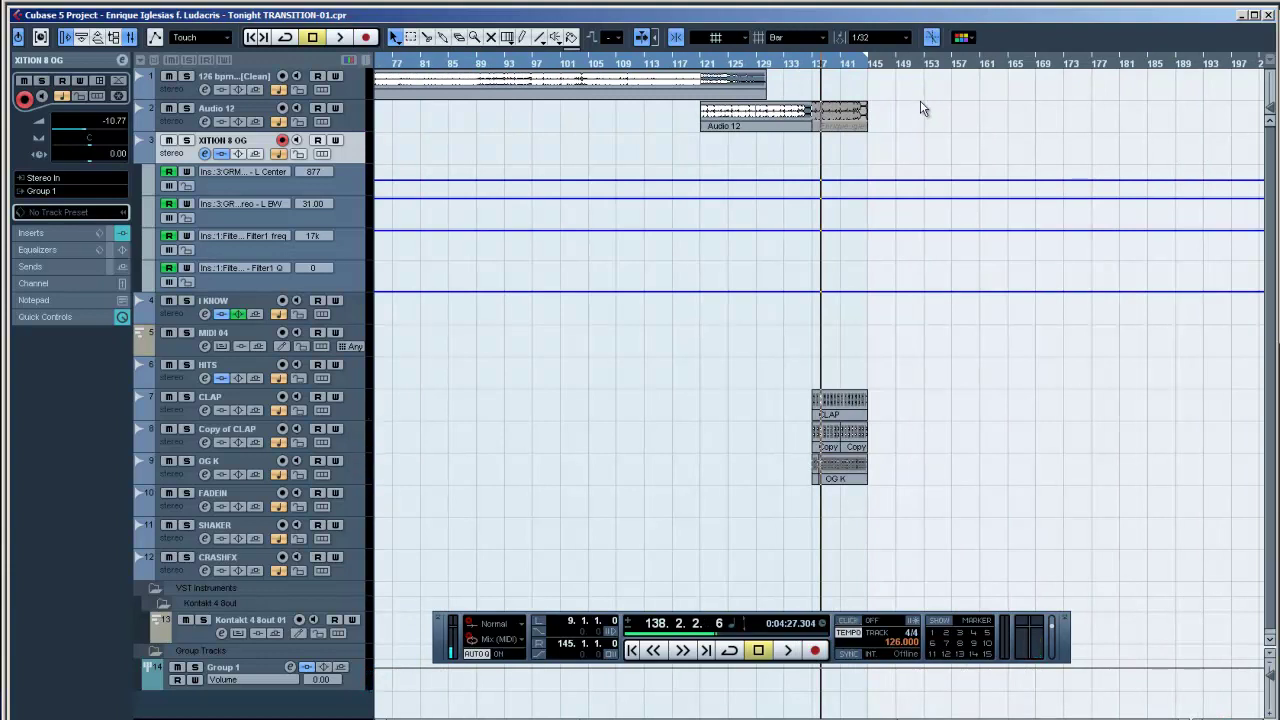
Return to the start of the arrangement, view the tempo ramp between bars 9 and 17 in the Tempo Track Editor, and close it
left_click_drag(800, 716, 461, 708)
key("h")
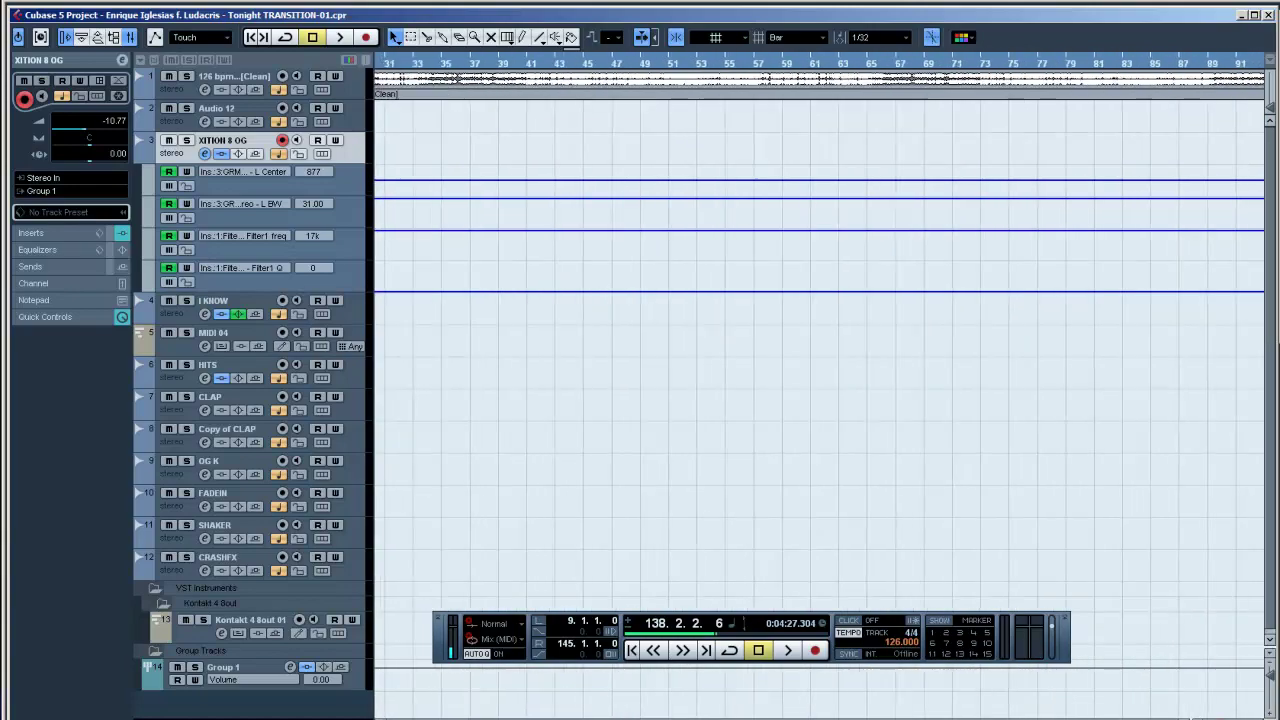
left_click_drag(590, 718, 504, 718)
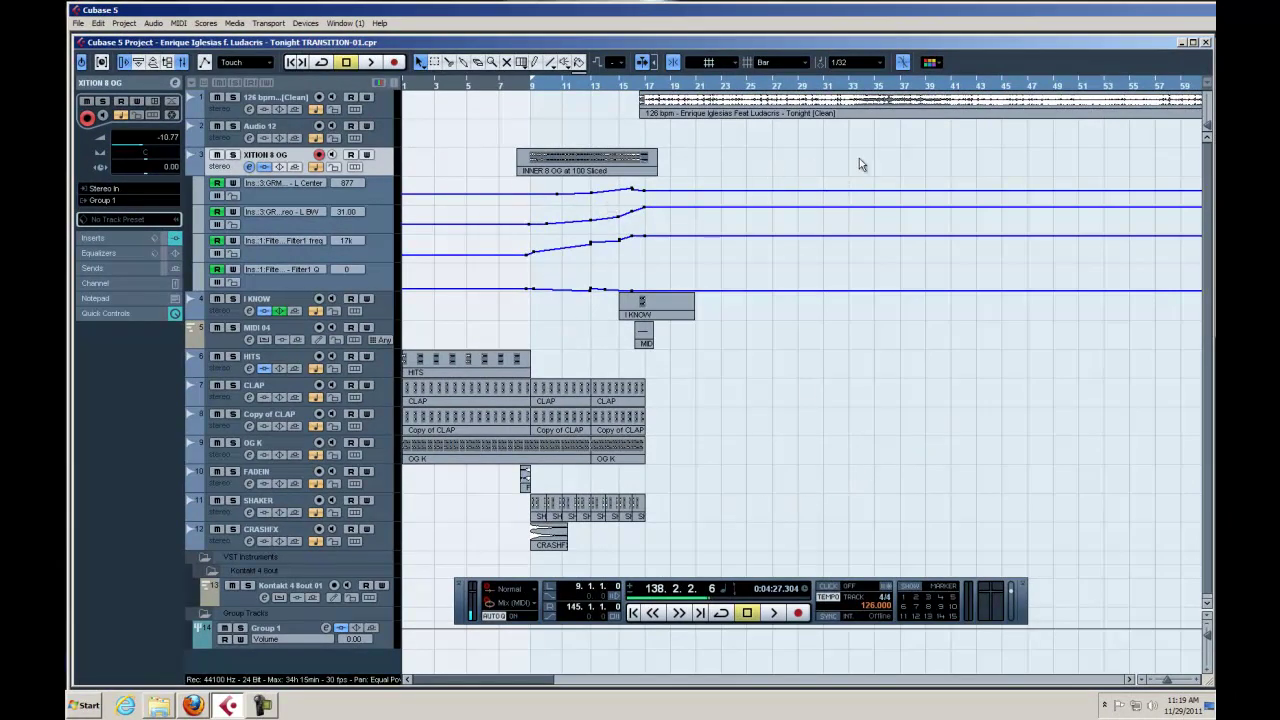
key("ctrl+t")
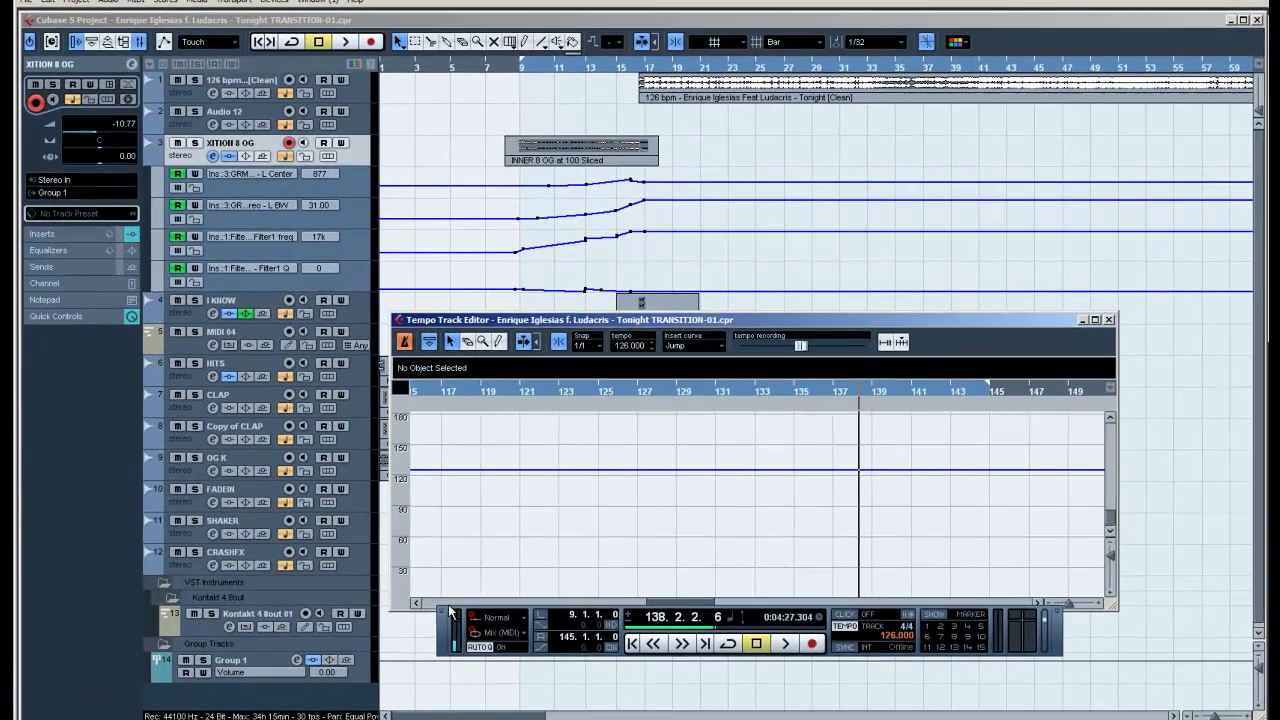
left_click_drag(458, 587, 458, 612)
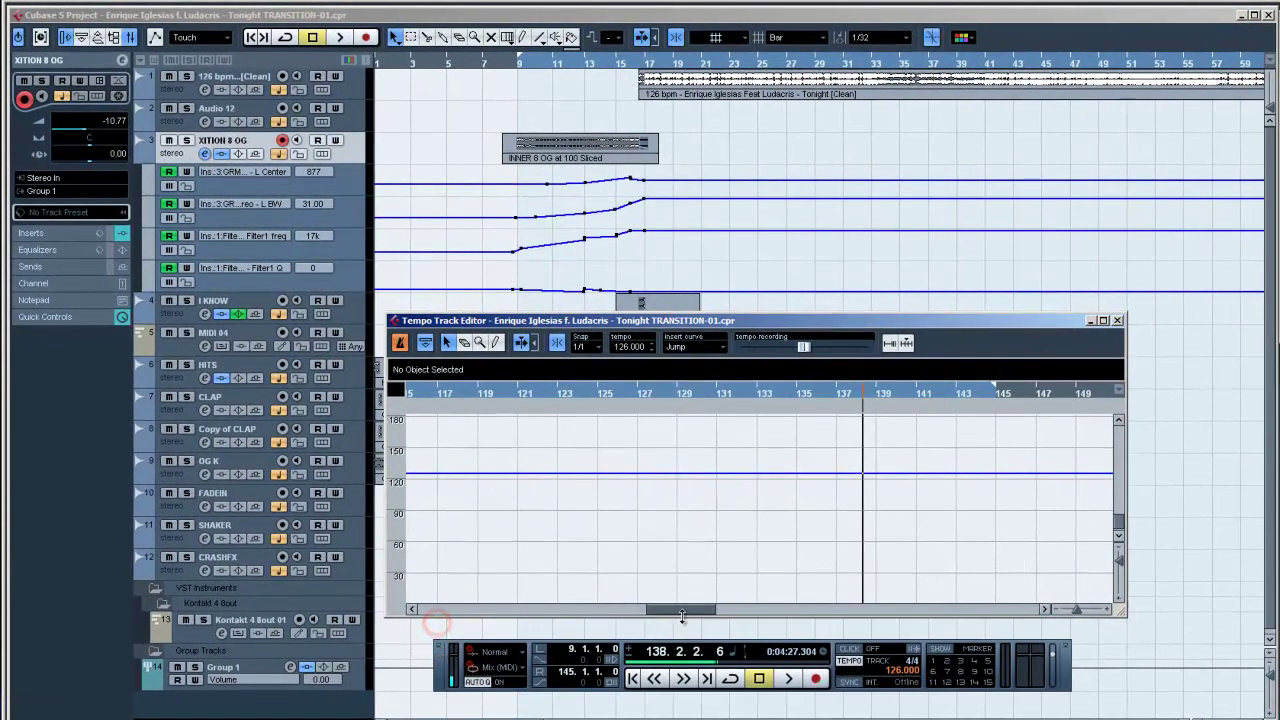
left_click_drag(681, 616, 455, 610)
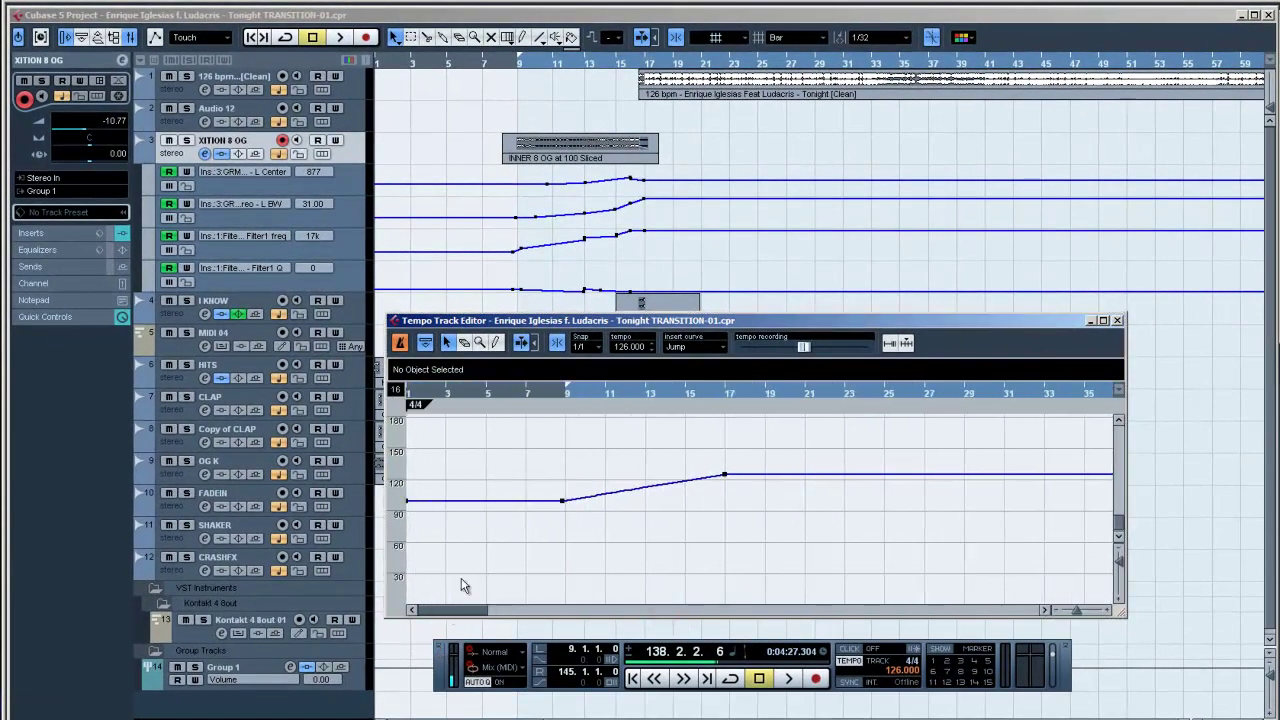
left_click(1116, 321)
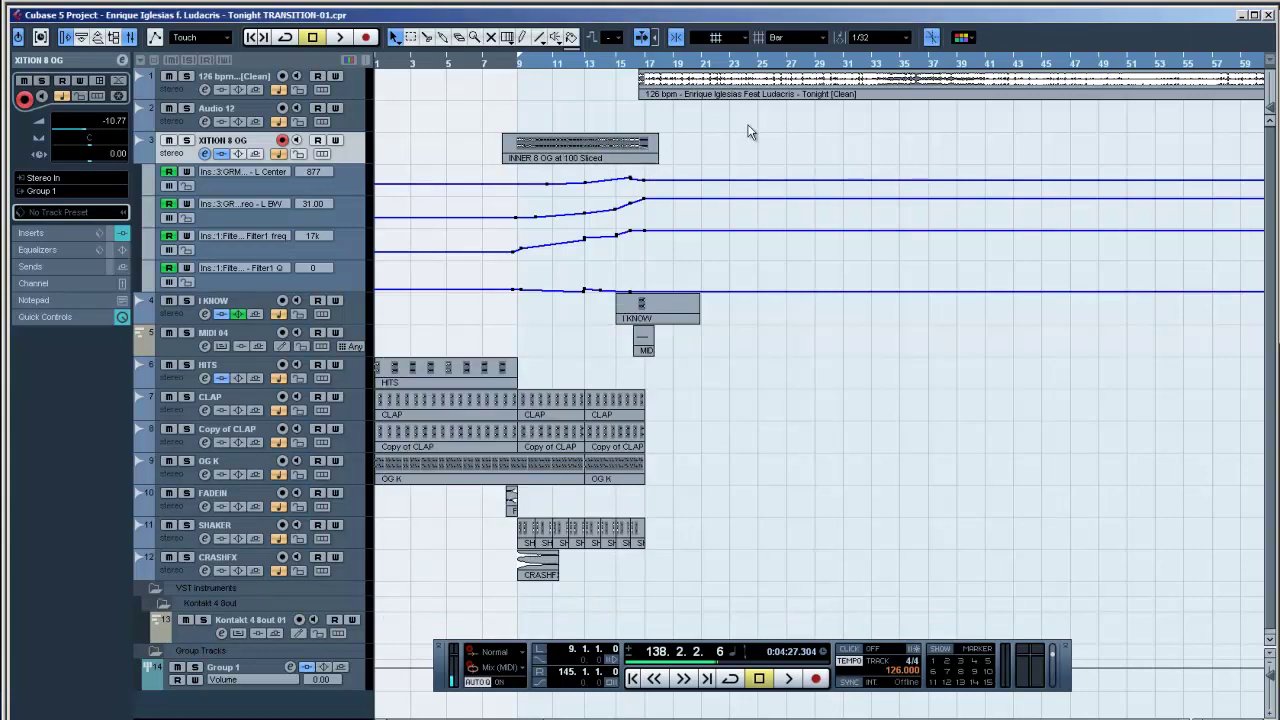
Inspect the beginning of the 126 bpm part in the Audio Part Editor, close the editor, and deselect the part
double_click(705, 82)
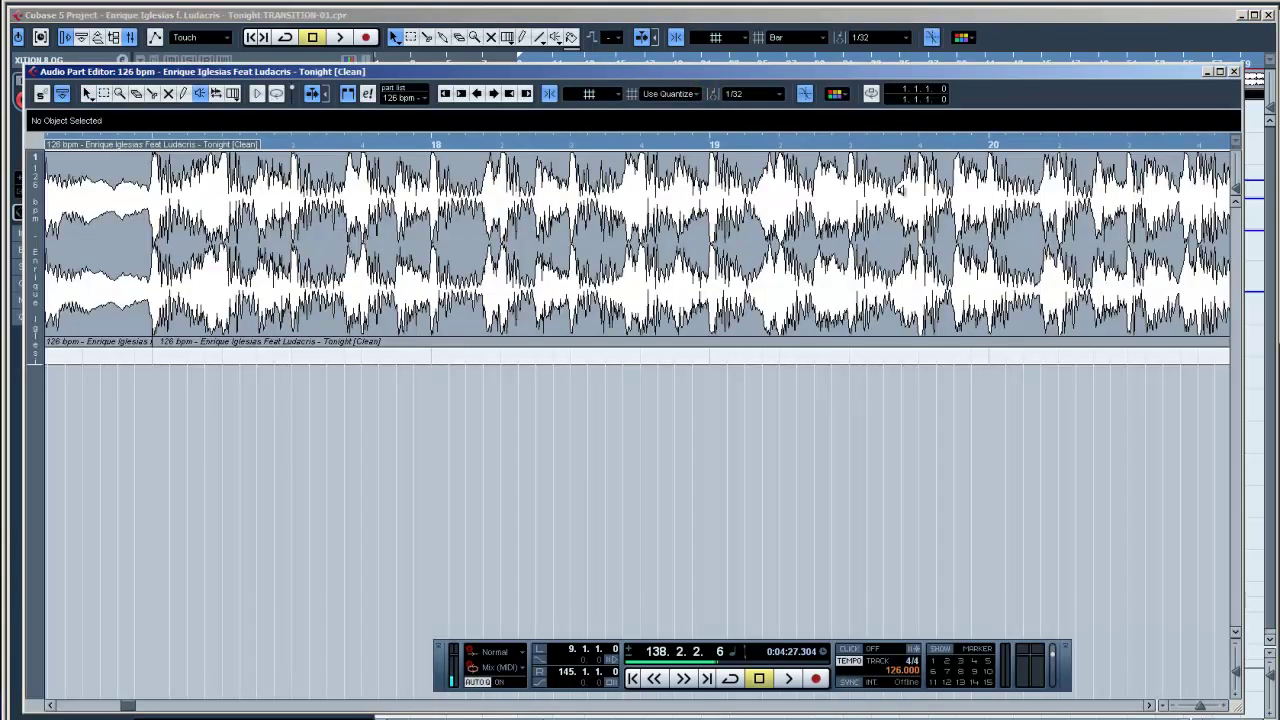
left_click(1234, 72)
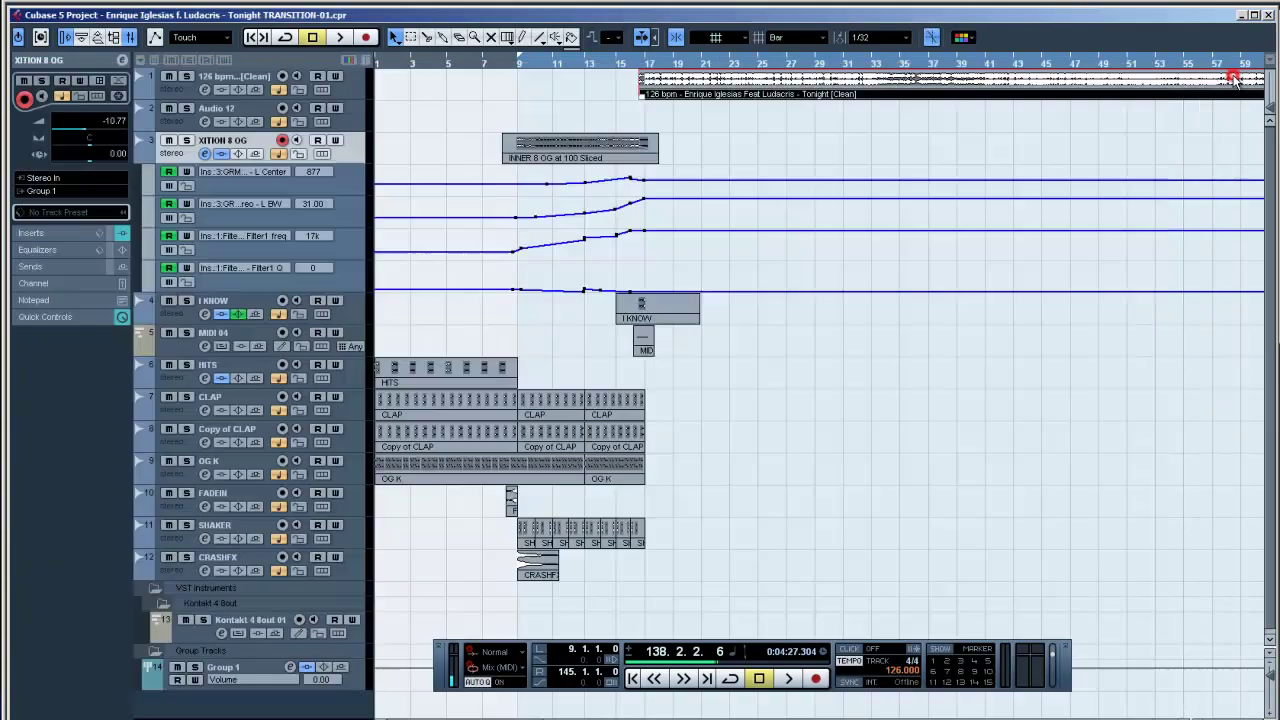
left_click(884, 511)
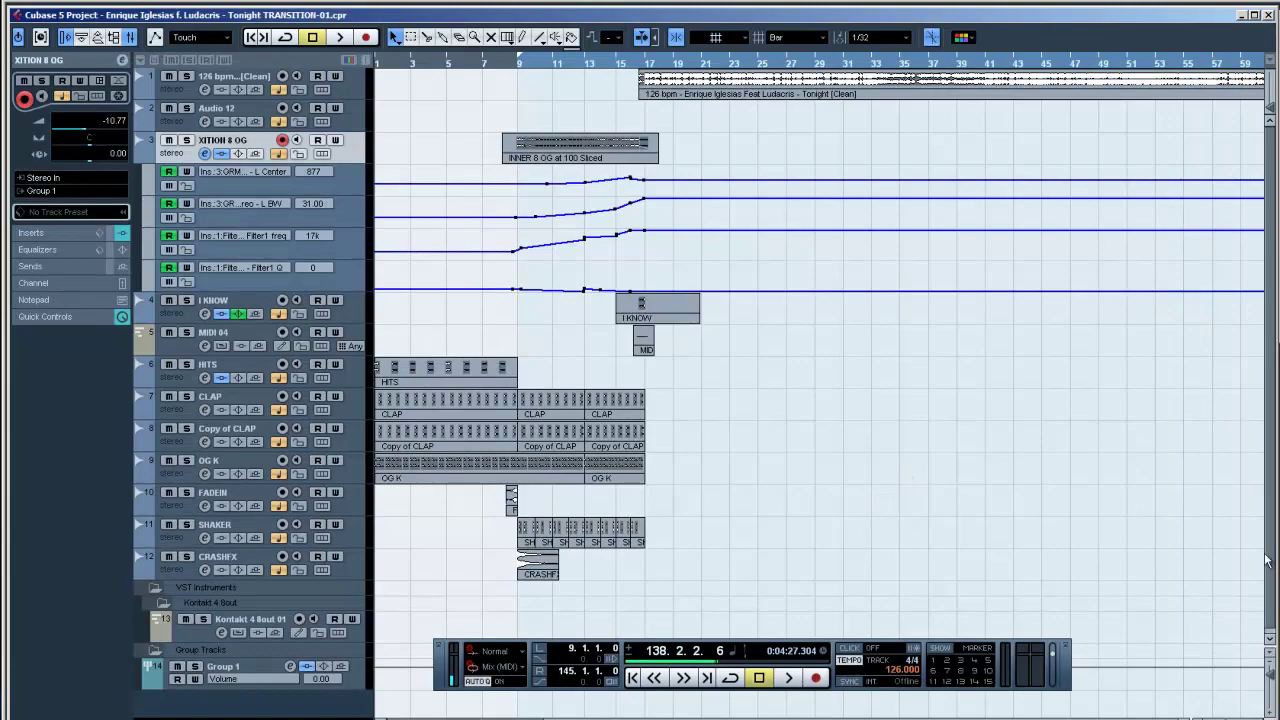